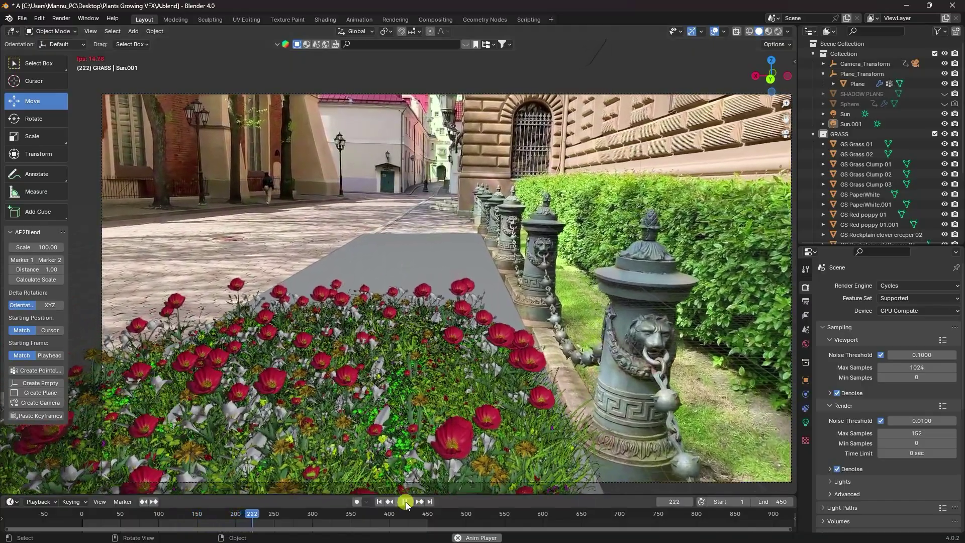
Stop the animation at frame 225, render that frame as a still image and examine the composited result.
left_click(406, 502)
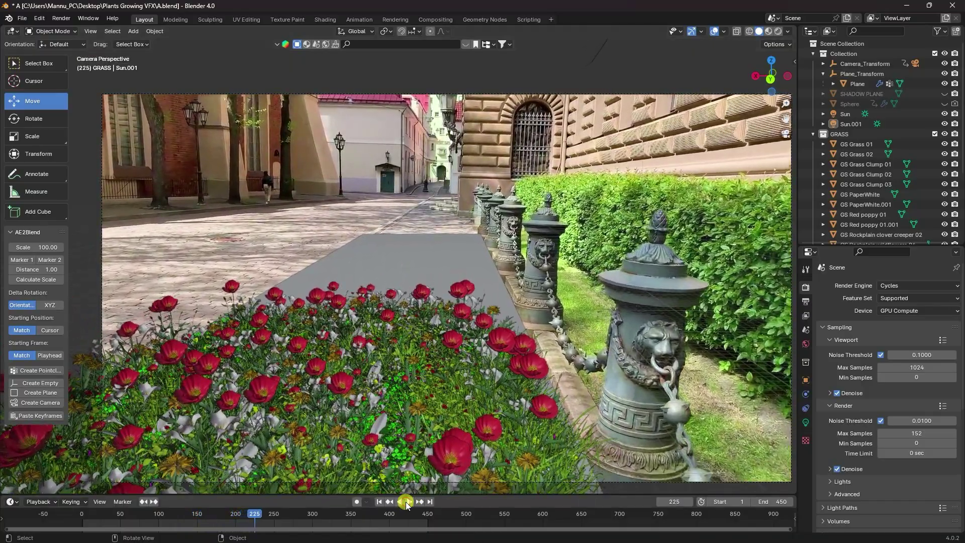
left_click(61, 18)
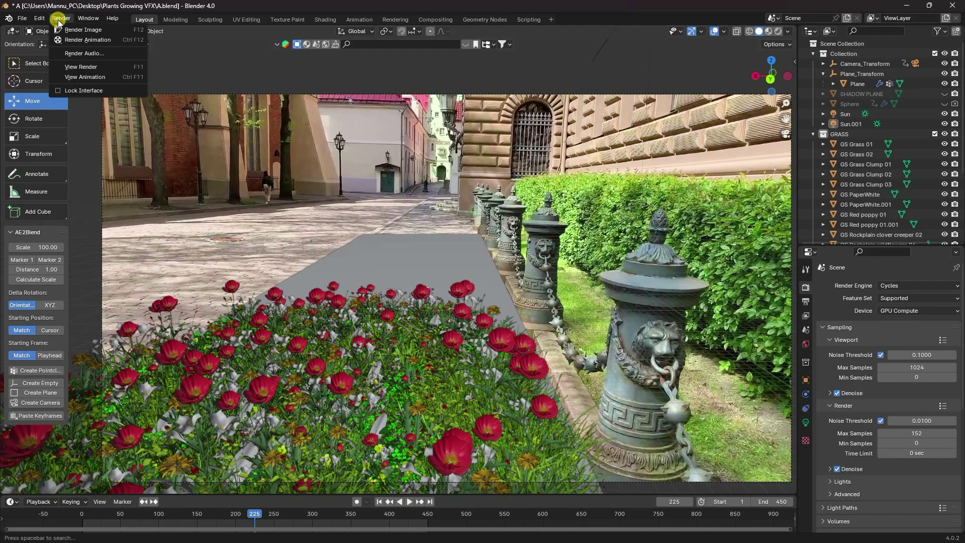
left_click(71, 29)
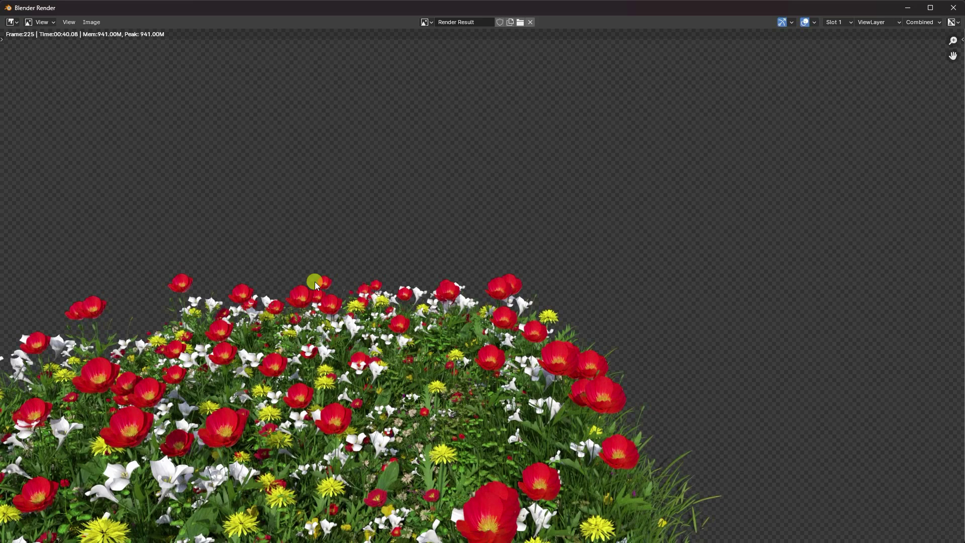
scroll(342, 278, "down", 2)
scroll(410, 236, "up", 1)
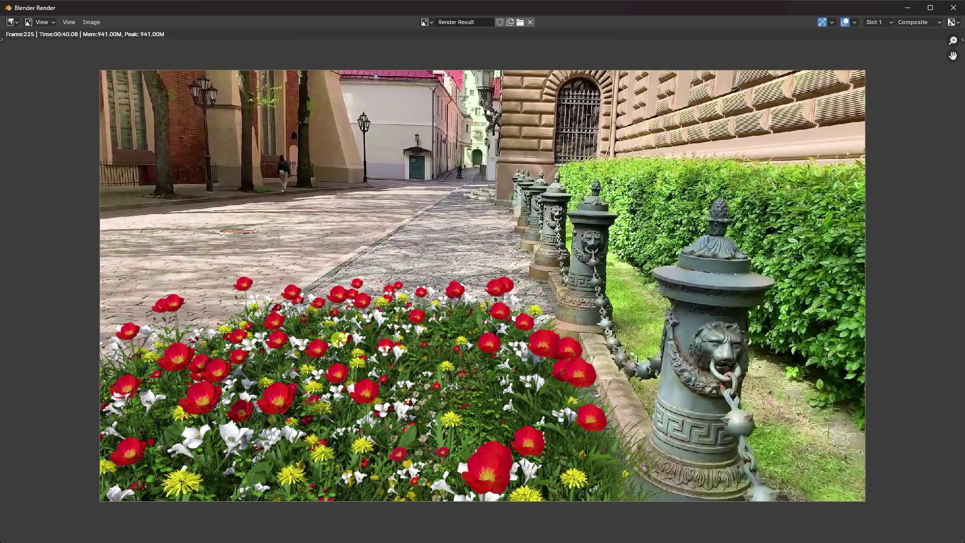
left_click(952, 8)
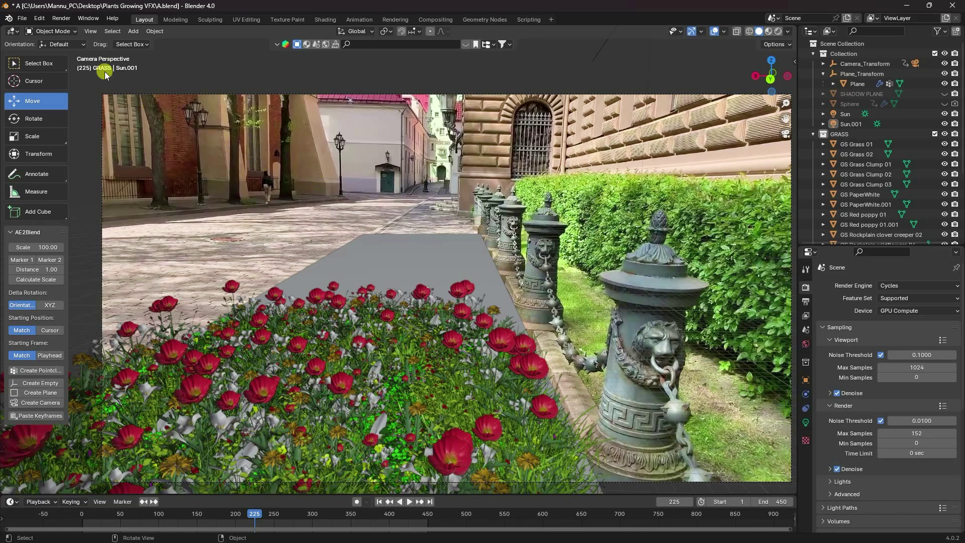
Start a new General file without saving the changes to A.blend.
left_click(22, 18)
mouse_move(35, 29)
left_click(151, 29)
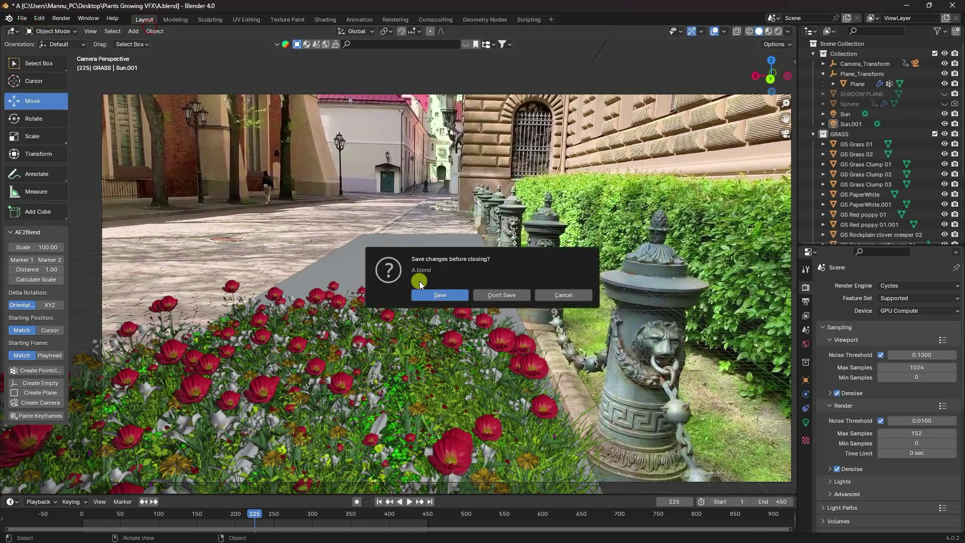
left_click(497, 295)
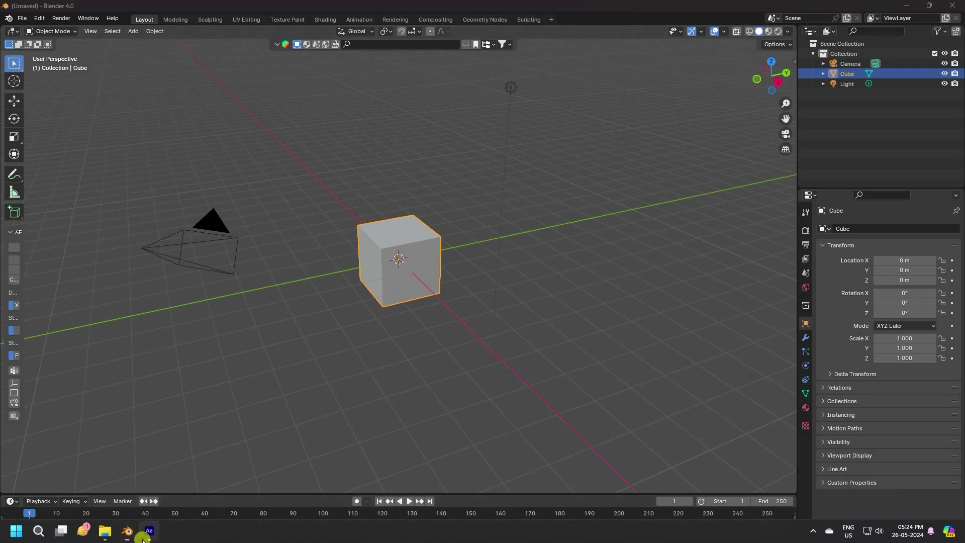
Switch to After Effects and replace the open project with a new, empty one.
left_click(149, 530)
left_click(908, 88)
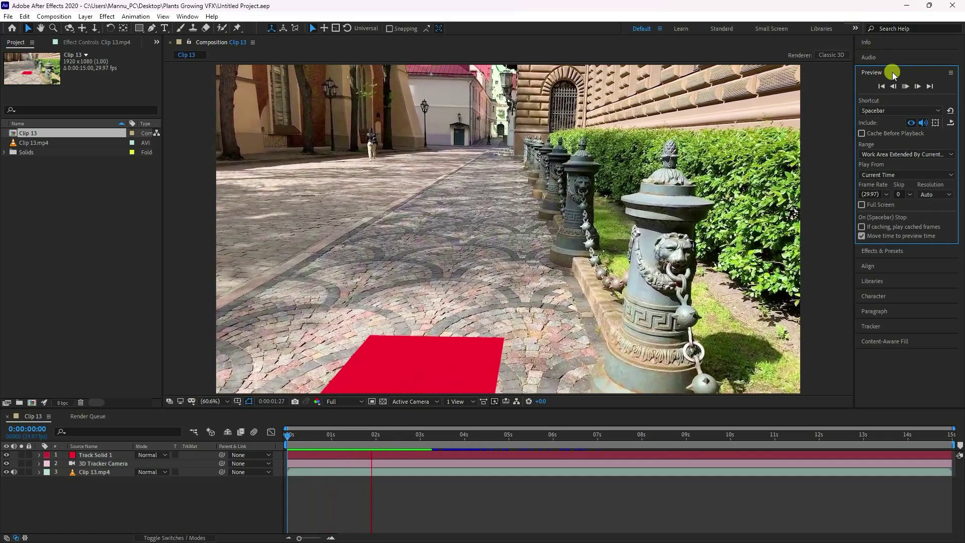
left_click(905, 86)
left_click(8, 16)
mouse_move(17, 29)
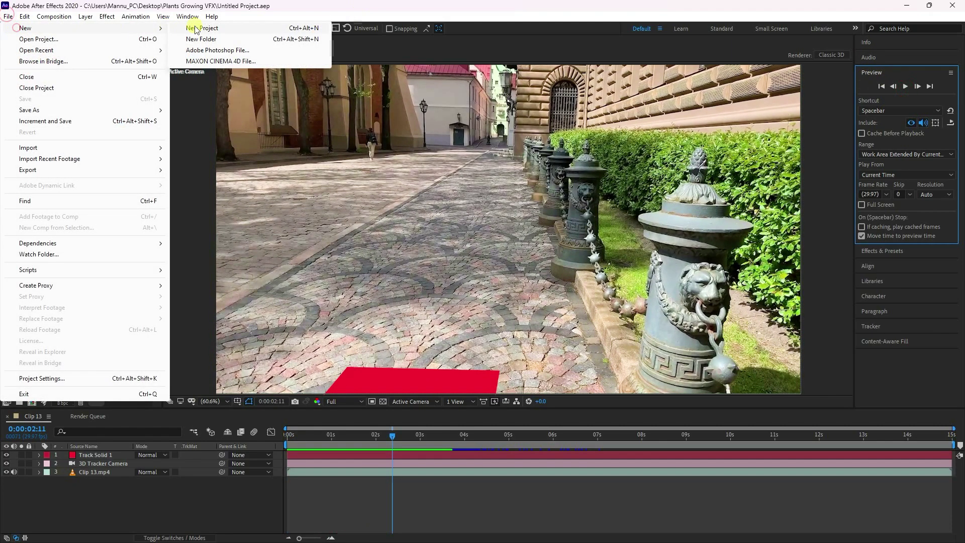
left_click(203, 28)
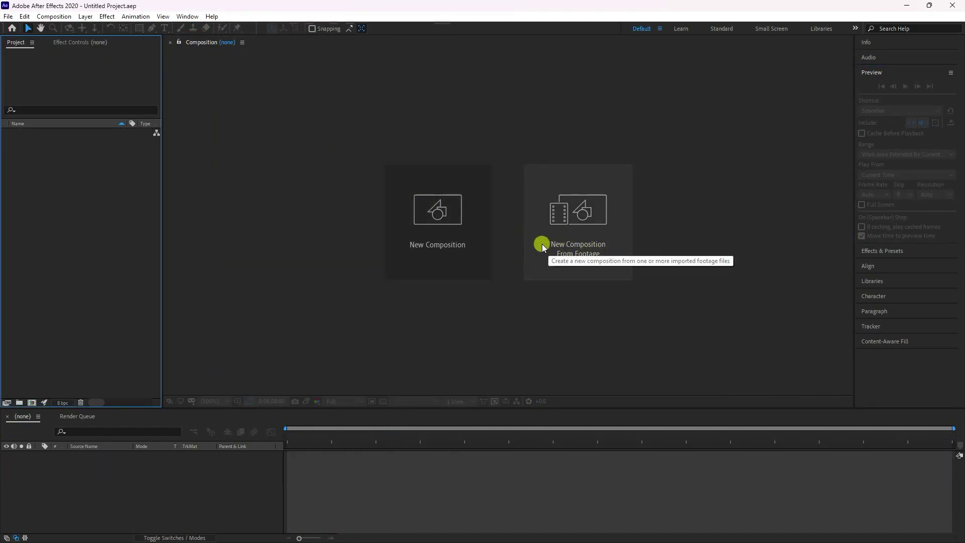
Create a new composition from the Clip 13 footage in the Plants Growing VFX folder.
left_click(562, 274)
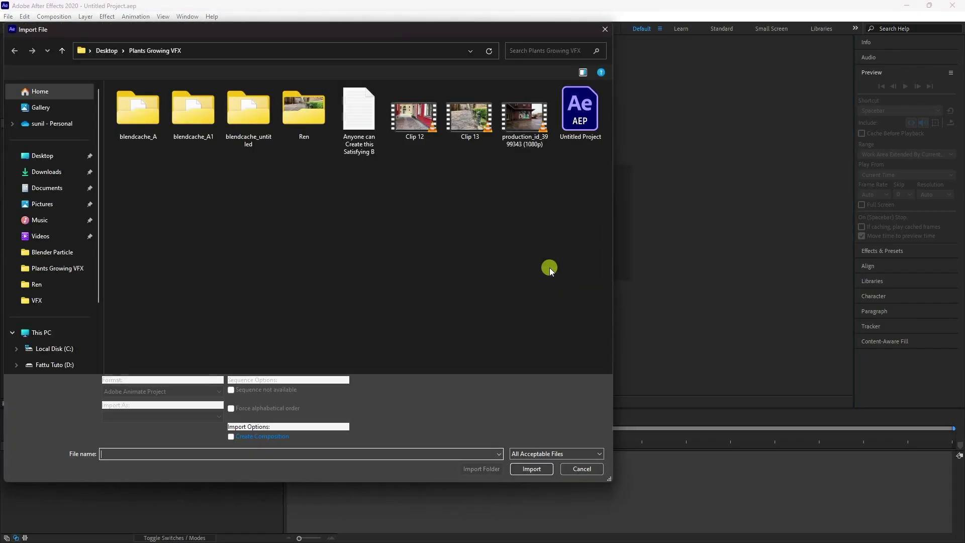
left_click(470, 117)
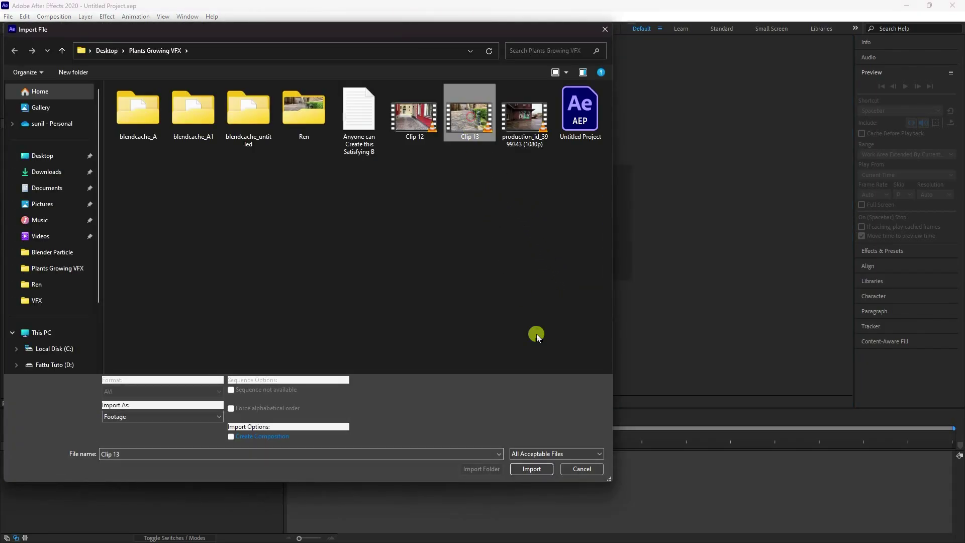
left_click(541, 464)
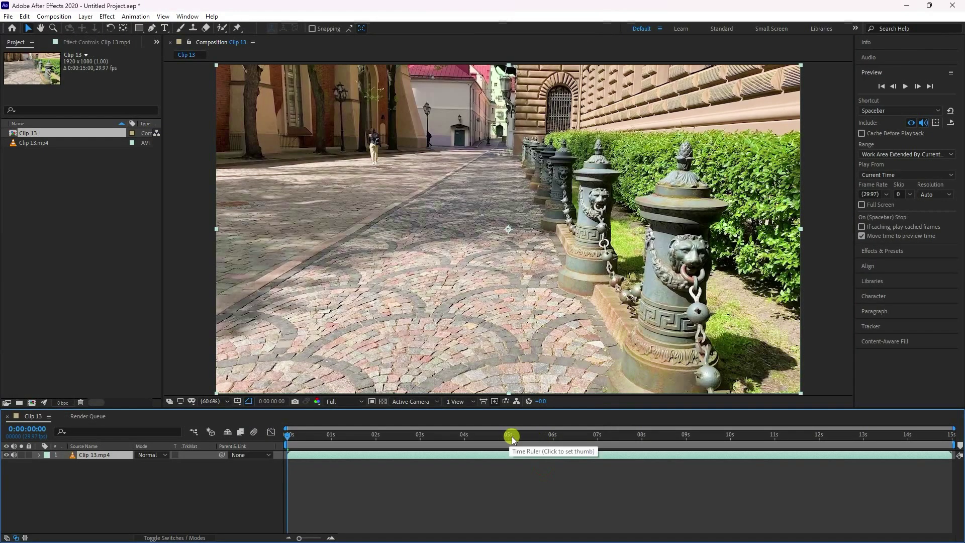
Run 3D camera tracking on the Clip 13 layer and check the solve's average error in the advanced settings.
left_click(870, 328)
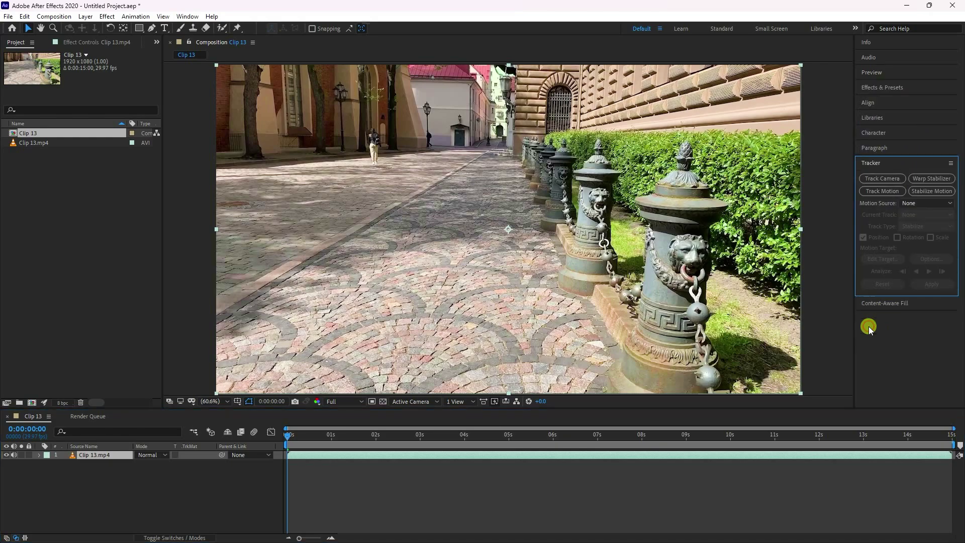
left_click(885, 179)
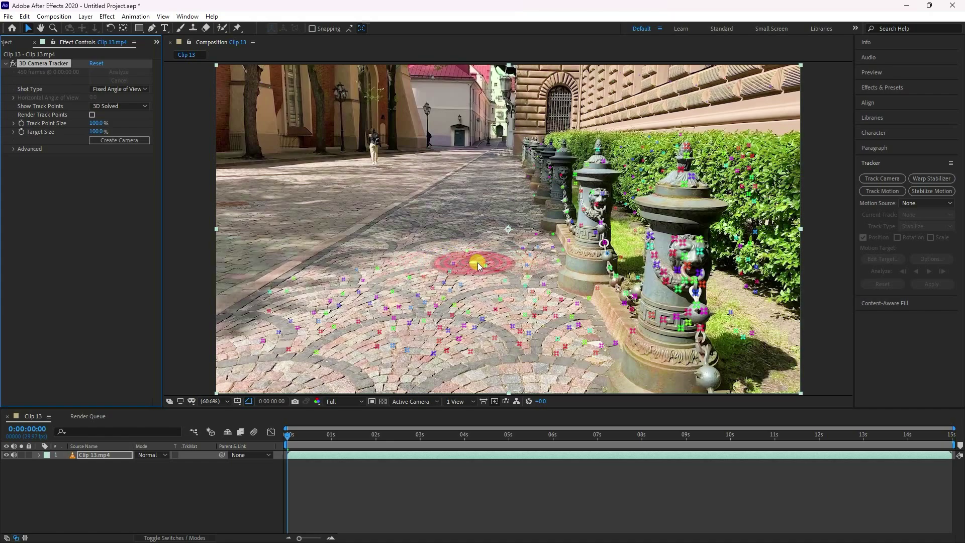
left_click(12, 149)
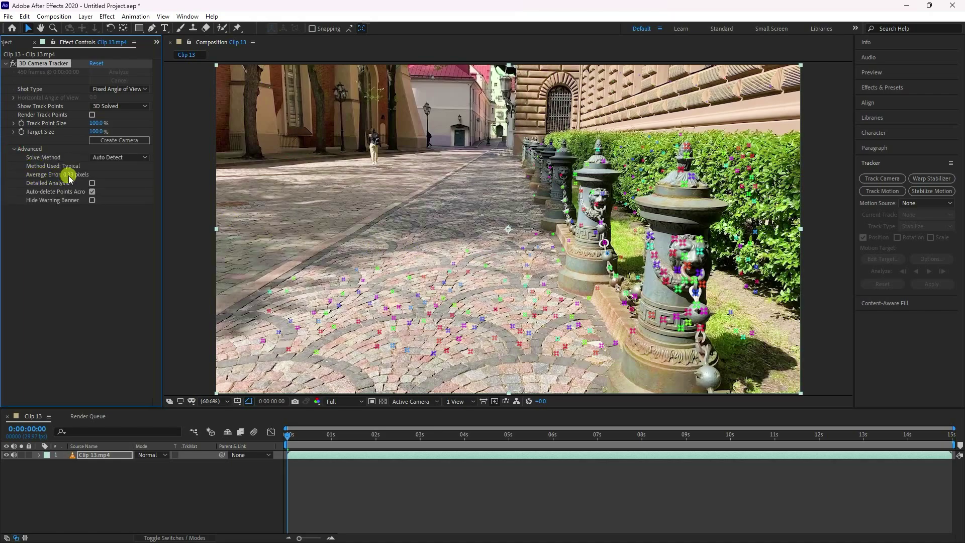
Set the ground plane and origin from track points on the cobblestones, and create a solid and camera there.
left_click(472, 263)
right_click(472, 263)
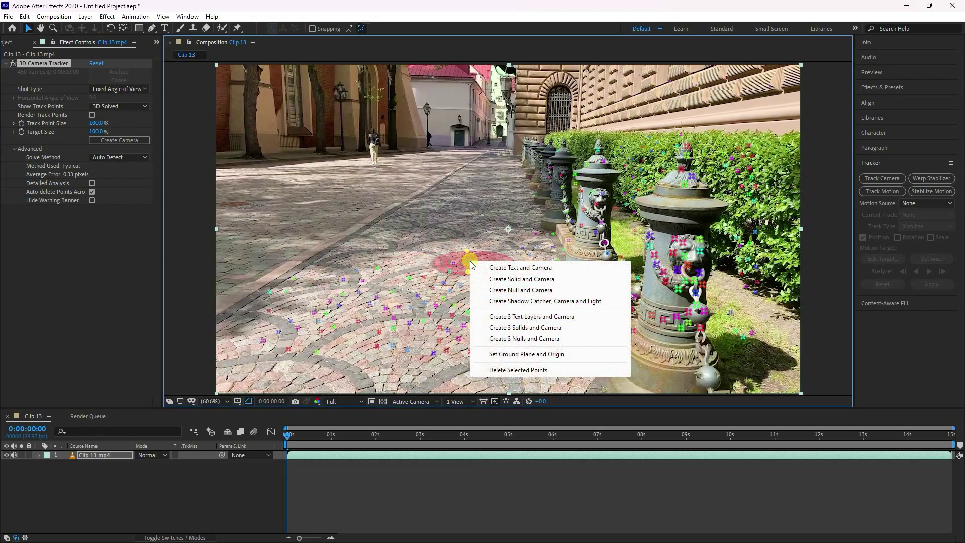
left_click(518, 355)
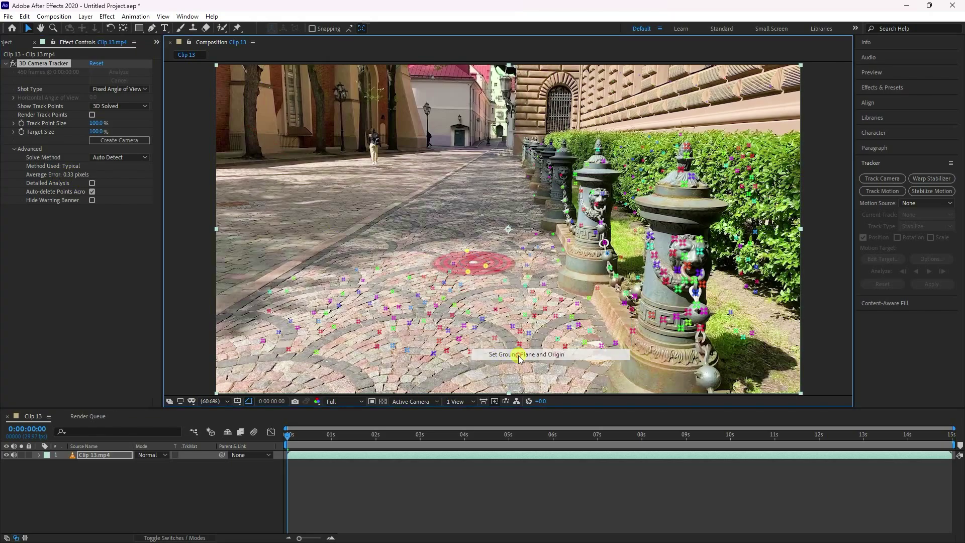
right_click(473, 264)
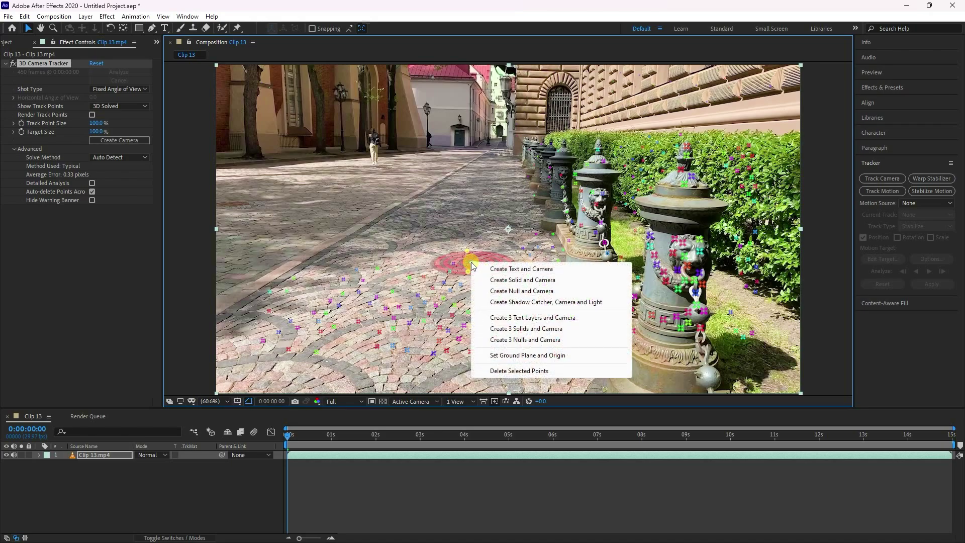
left_click(500, 285)
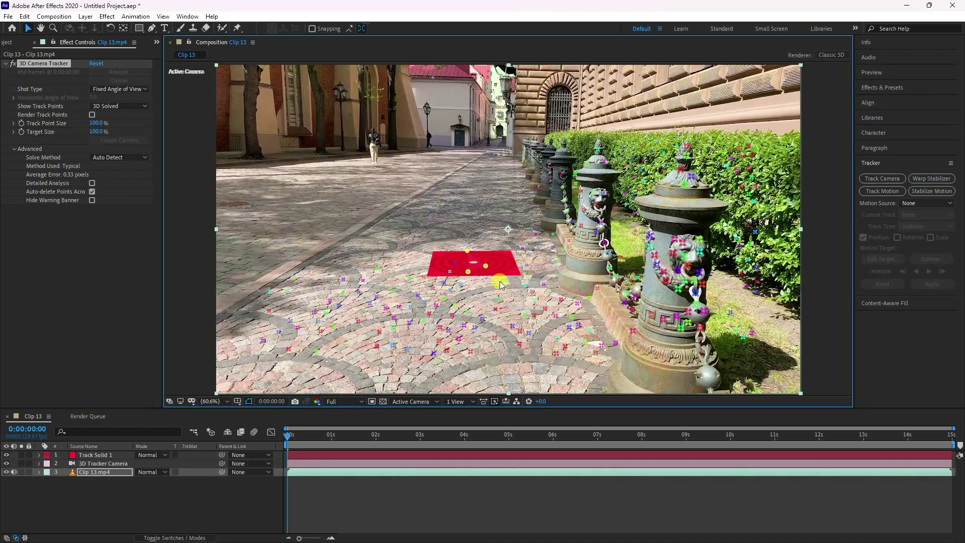
Preview how the tracked solid sticks to the pavement, and return to the first frame.
left_click(874, 73)
left_click(905, 86)
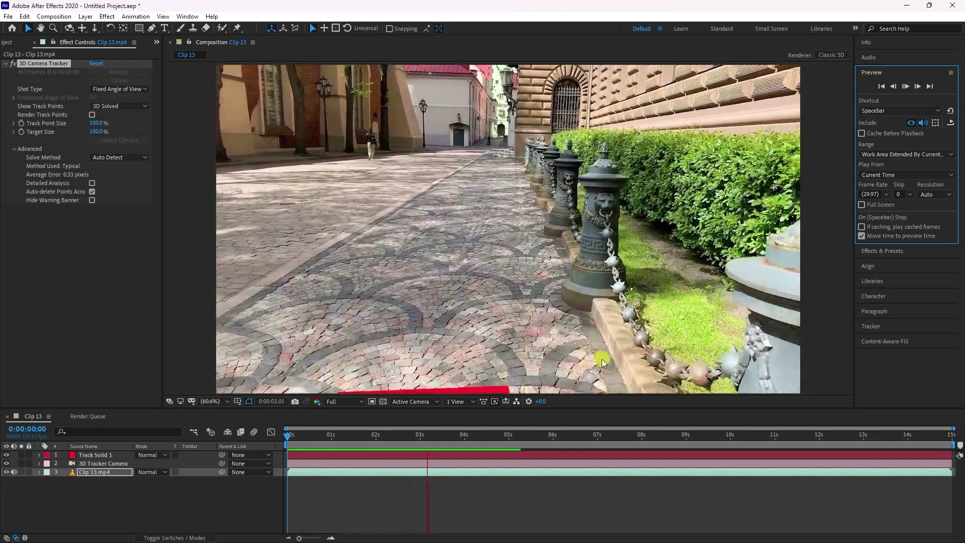
left_click(905, 86)
left_click(884, 86)
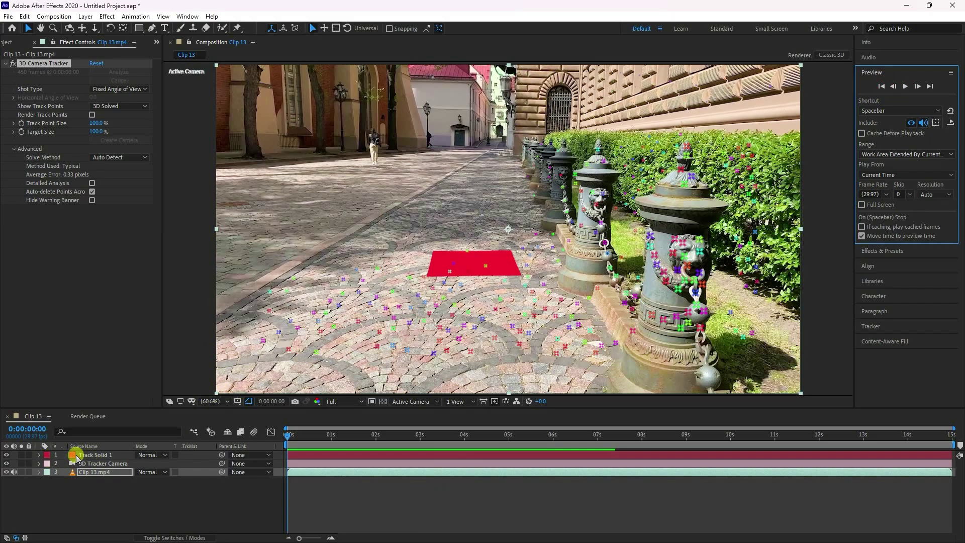
Copy the Track Solid 1 transform properties from Anchor Point through Orientation at the first frame.
left_click(39, 454)
left_click(48, 464)
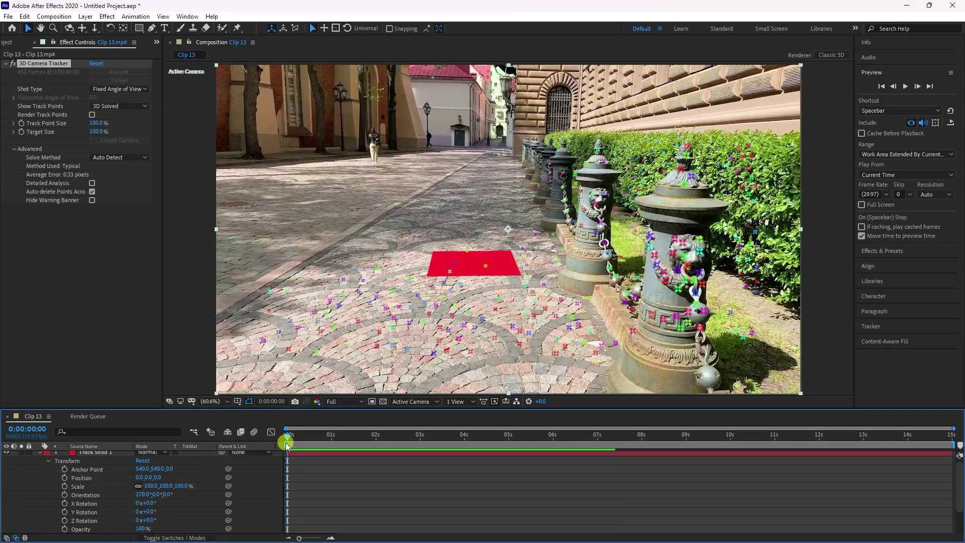
left_click(883, 87)
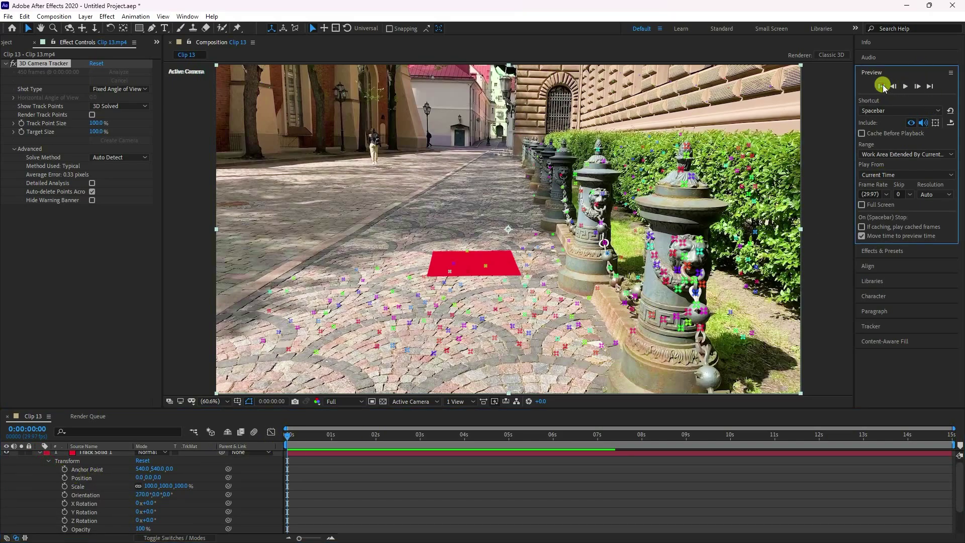
left_click(83, 469)
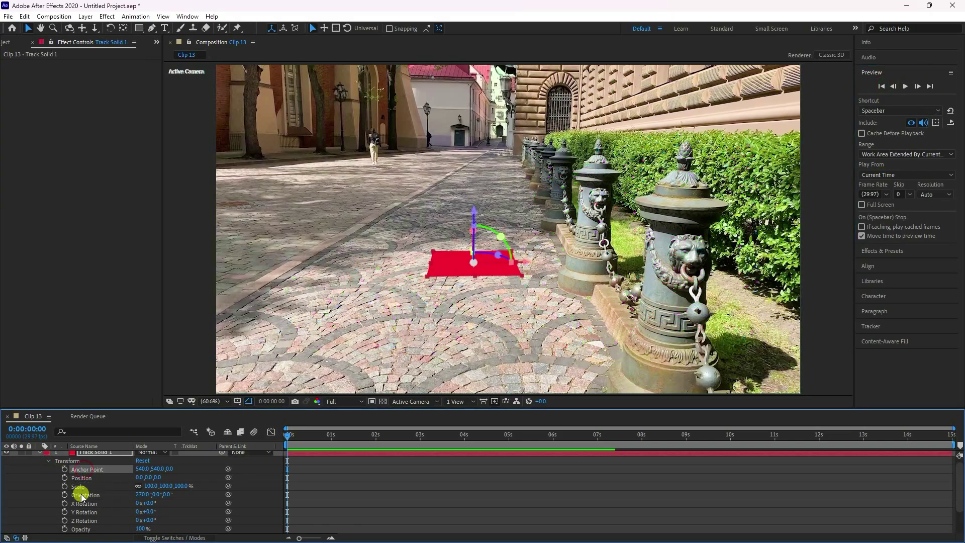
left_click(83, 495, "shift")
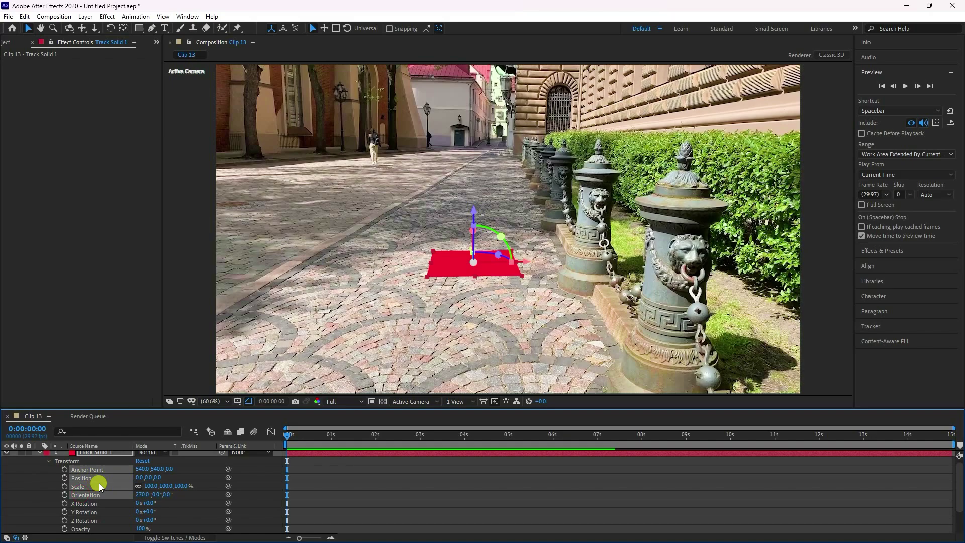
Switch to Blender and delete the default camera, cube and light.
left_click(140, 536)
left_click_drag(109, 167, 607, 369)
key("Delete")
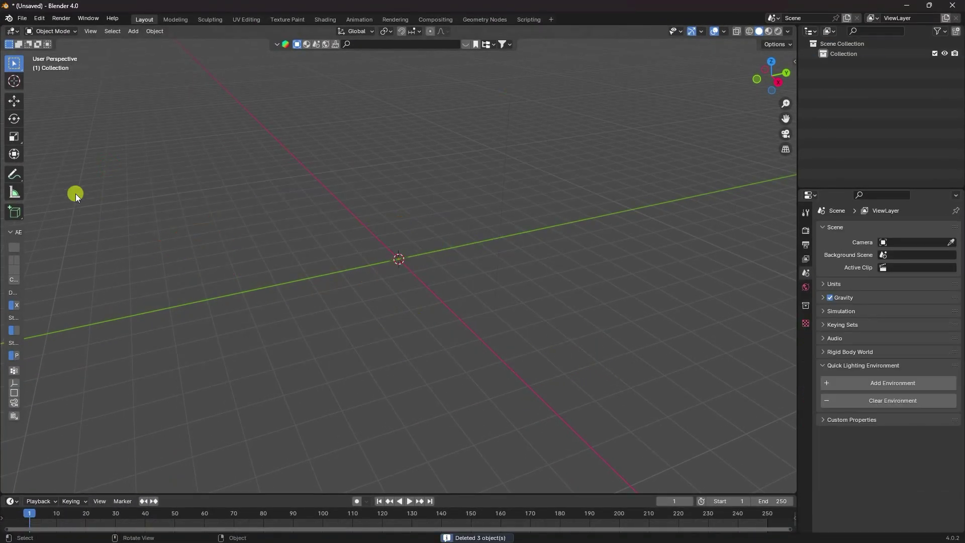
Reveal the full AE2Blend options and create a plane from the copied solid data.
left_click_drag(24, 244, 67, 246)
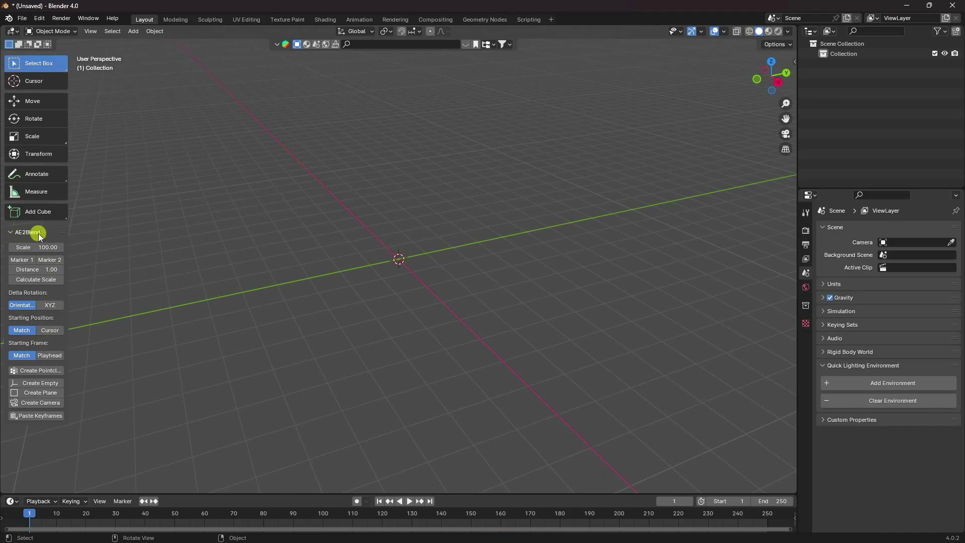
left_click(27, 394)
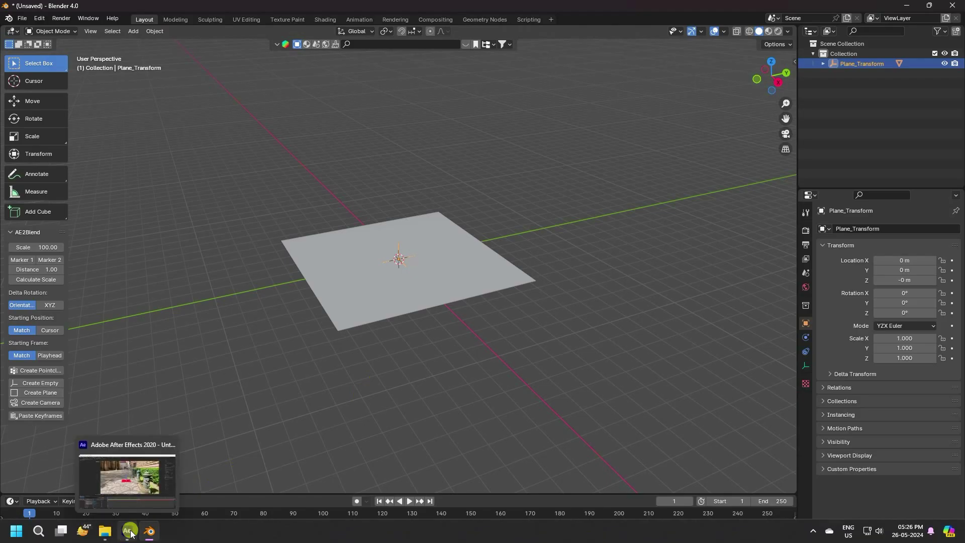
Switch to After Effects and copy the Position and Orientation keyframes of the 3D Tracker Camera.
left_click(127, 532)
left_click(39, 454)
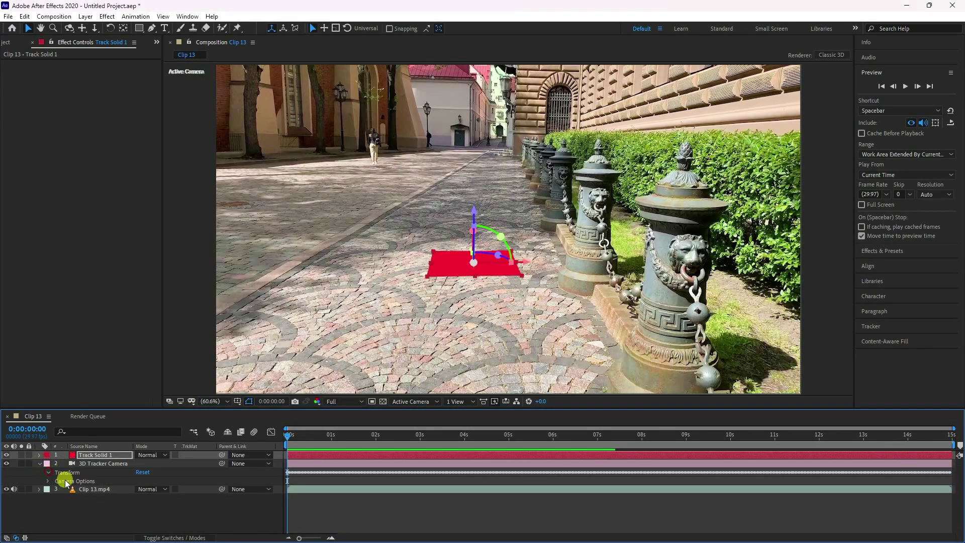
left_click(39, 463)
left_click(89, 480)
left_click(96, 489, "shift")
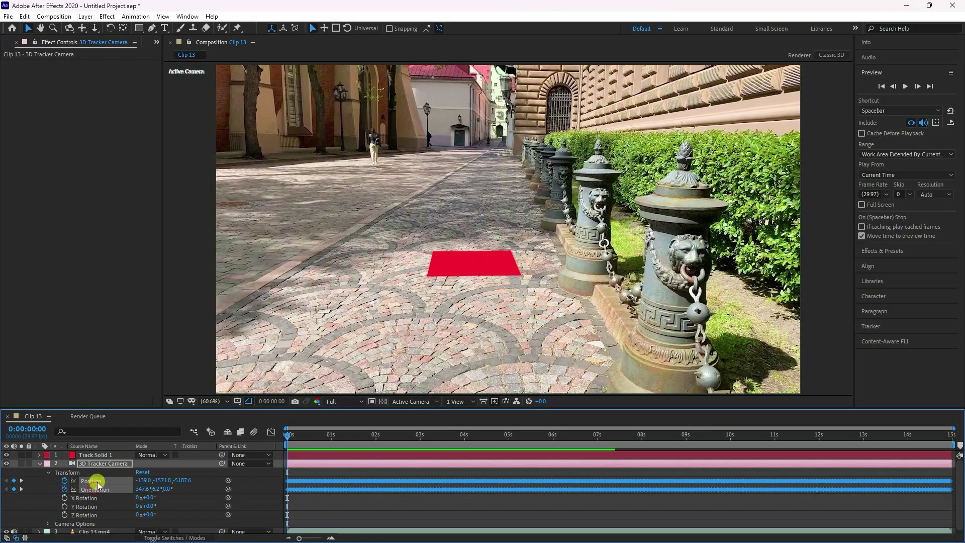
Switch to Blender and create an animated camera from the copied keyframes with AE2Blend.
left_click(145, 533)
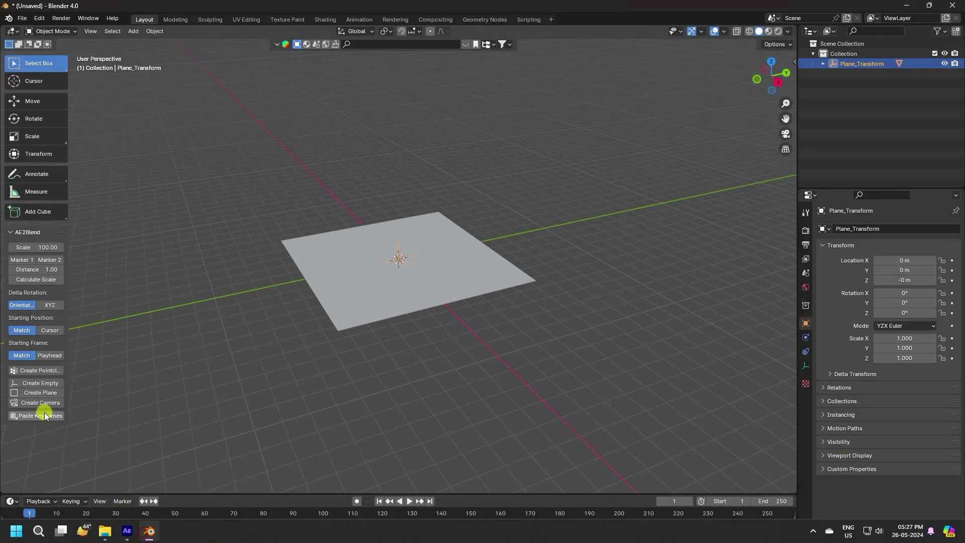
left_click(32, 403)
scroll(386, 408, "down", 5)
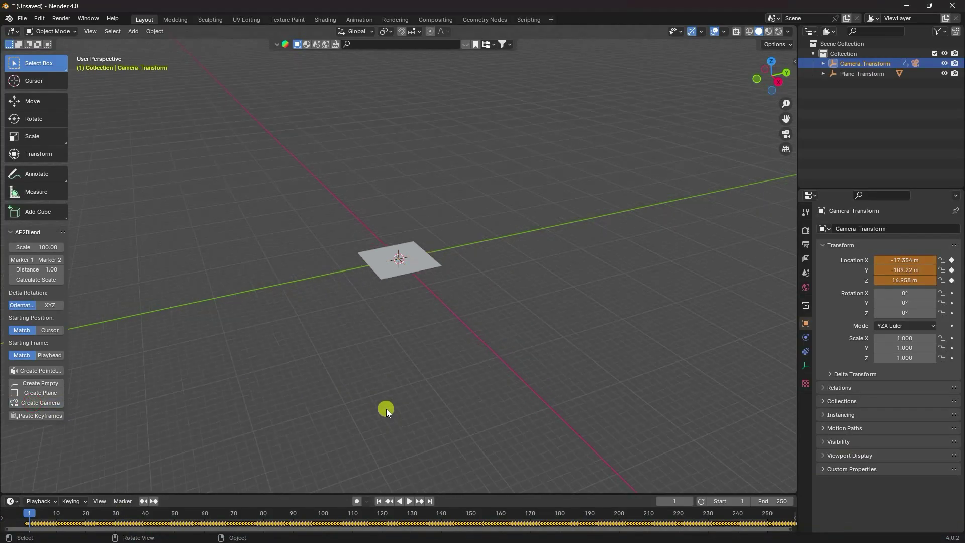
scroll(360, 368, "down", 3)
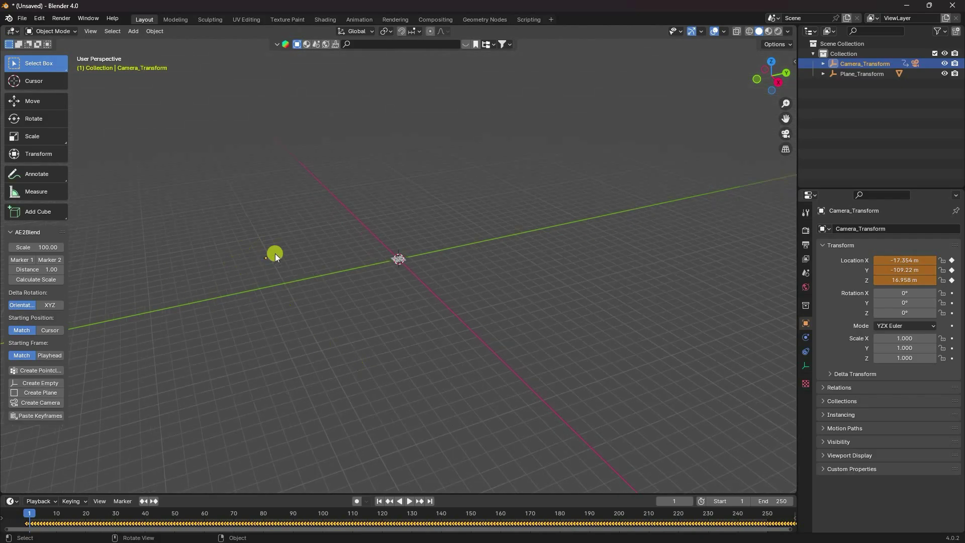
Set the scene's end frame to 450 to cover all the imported camera keyframes.
left_click_drag(786, 528, 241, 527)
left_click_drag(116, 531, 789, 528)
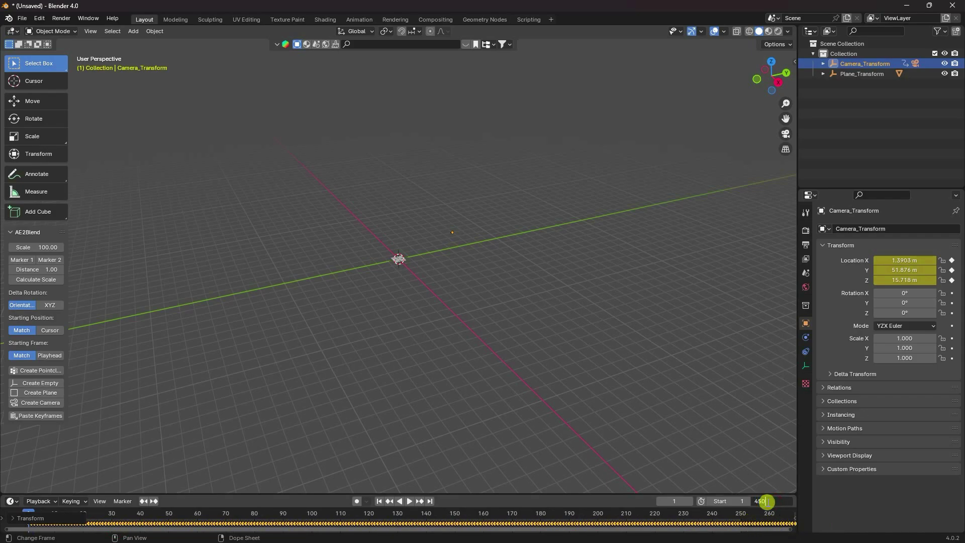
key("Return")
Switch to After Effects and check the Clip 13 composition at its last frame, returning to the start.
mouse_move(191, 540)
left_click(148, 536)
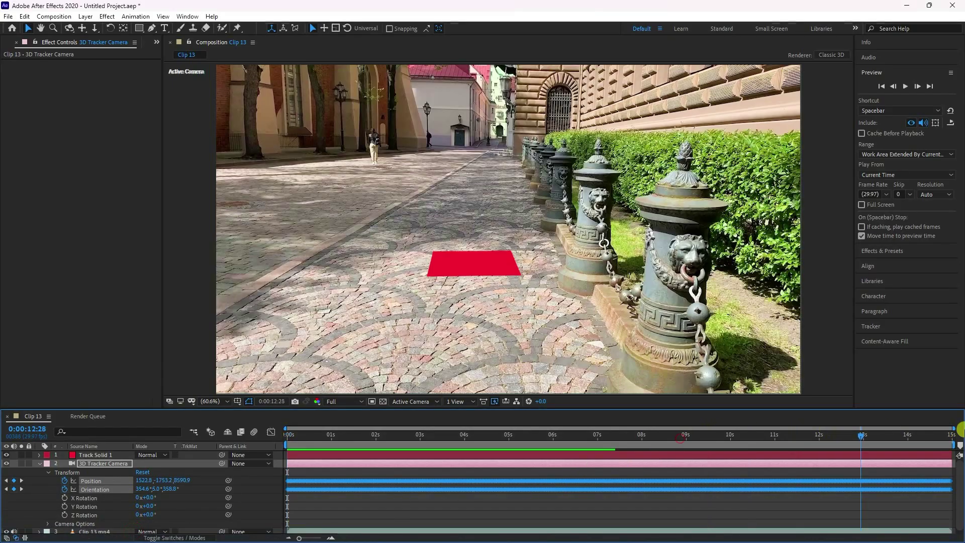
left_click(21, 440)
left_click(390, 458)
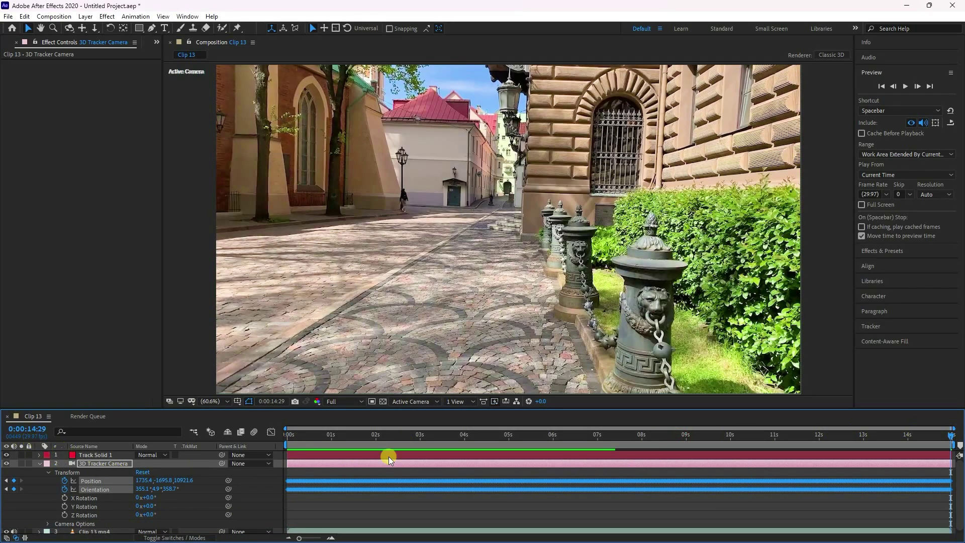
left_click_drag(325, 440, 284, 442)
Collapse the 3D Tracker Camera's properties and copy the focal length from its camera settings.
left_click(39, 463)
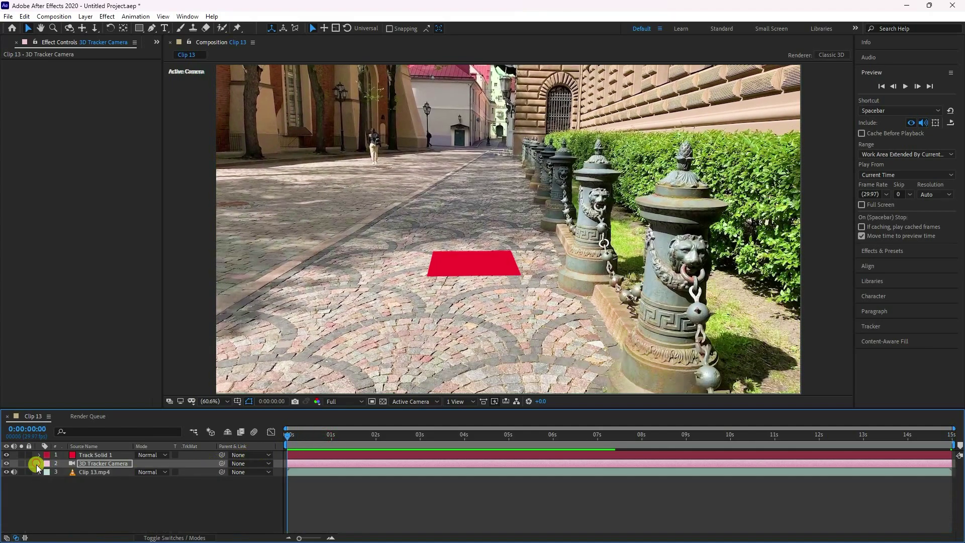
double_click(95, 464)
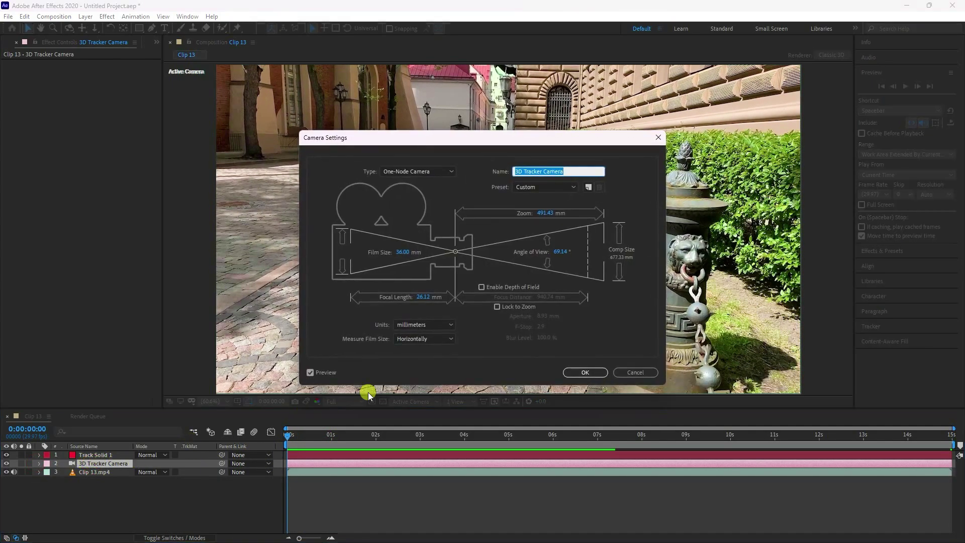
left_click(418, 297)
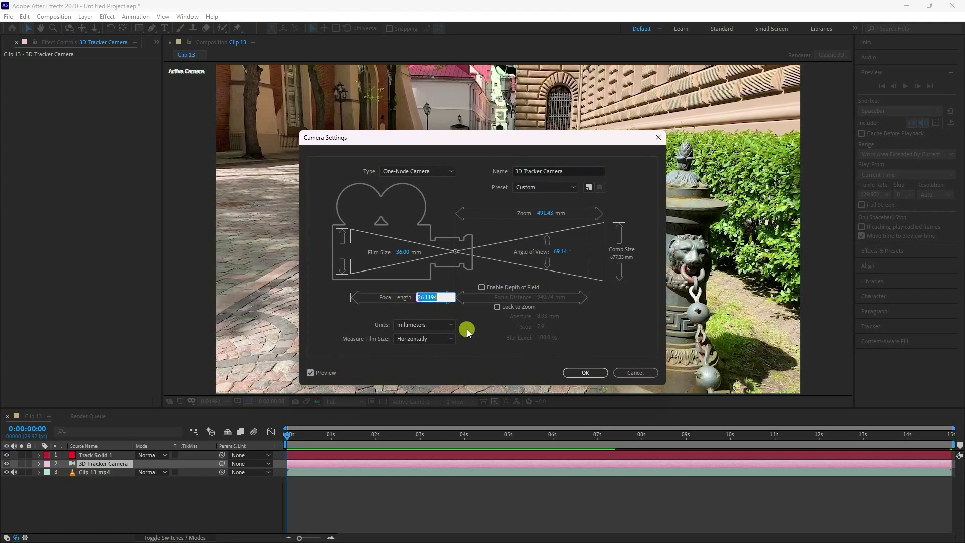
left_click(565, 372)
Switch to Blender and set the imported camera's focal length to 26.1194 mm.
left_click(165, 532)
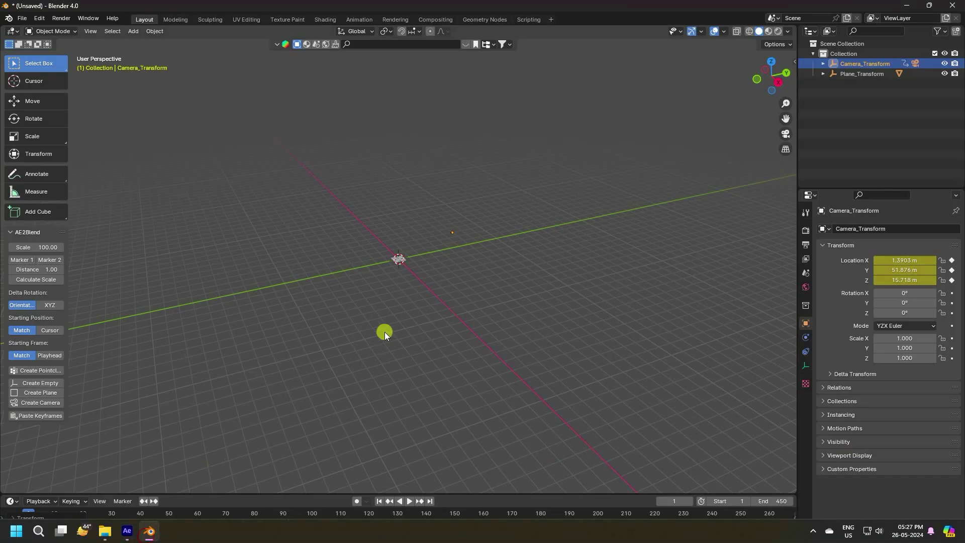
left_click(915, 64)
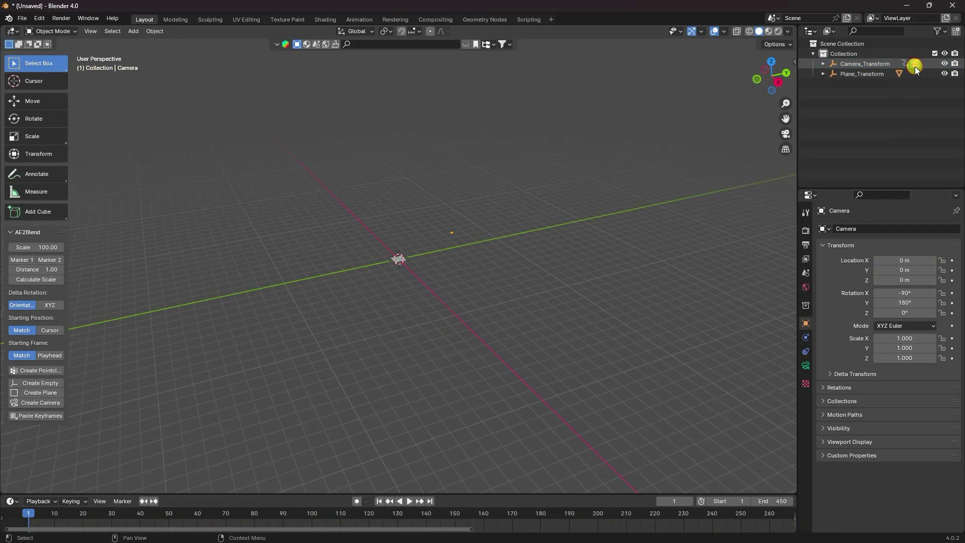
left_click(805, 366)
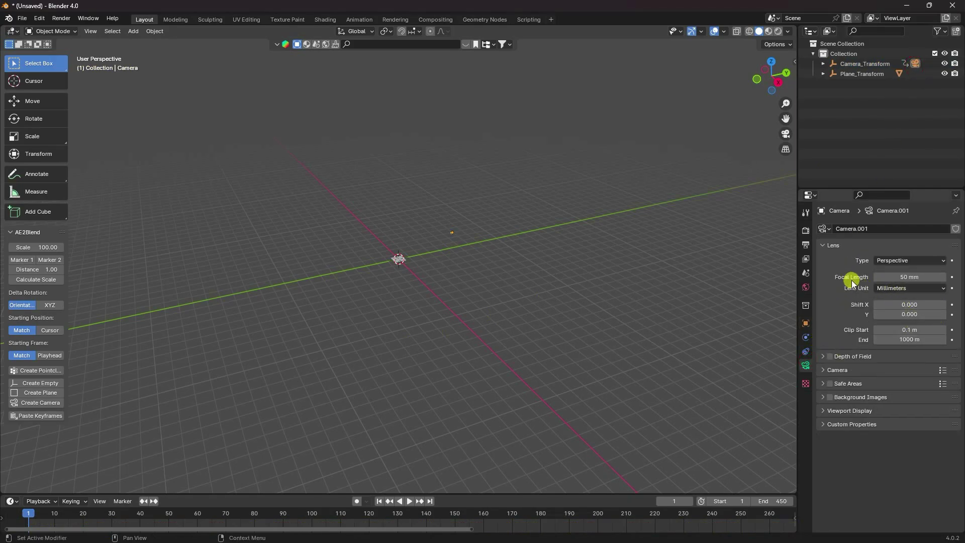
left_click(885, 276)
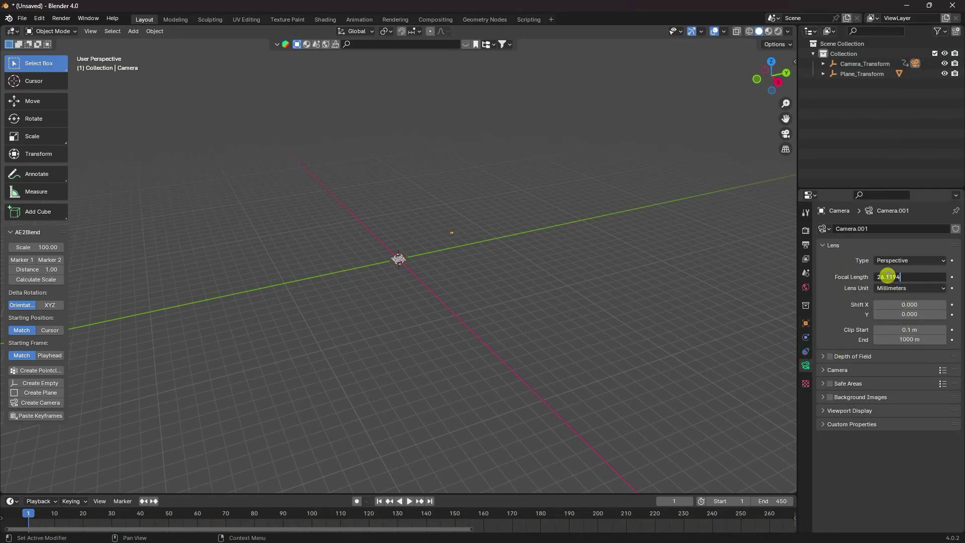
key("Return")
Look through the camera, play the tracked animation briefly and return to frame 1.
key("KP_0")
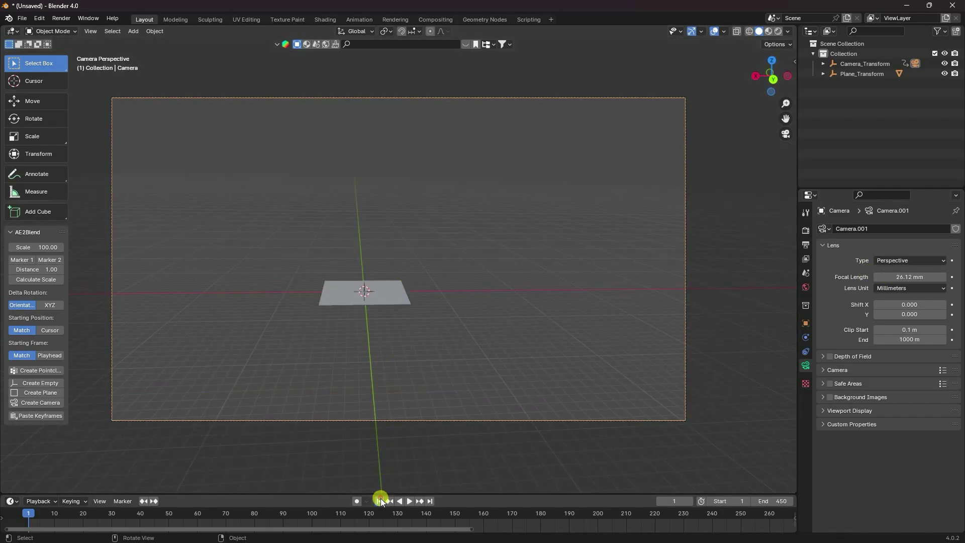
key("Home")
left_click(411, 501)
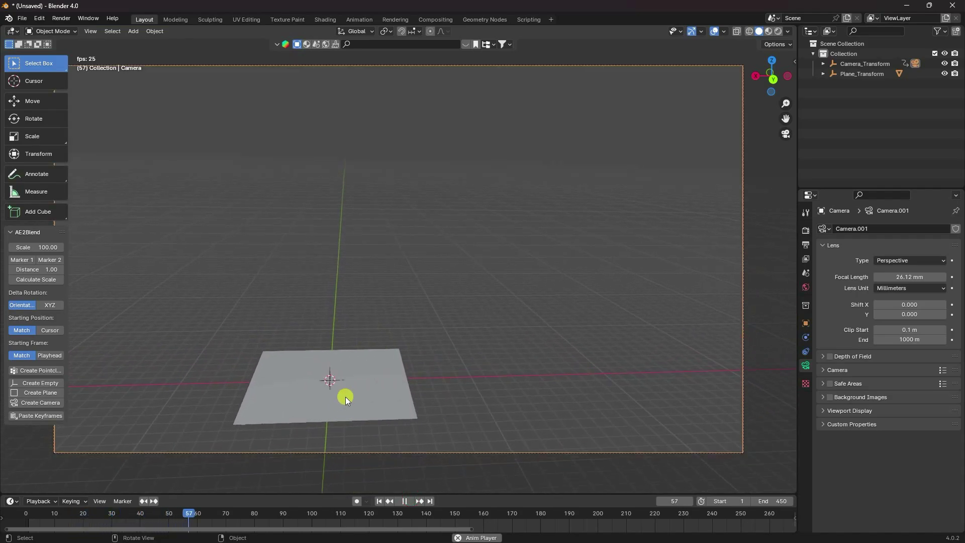
left_click(406, 501)
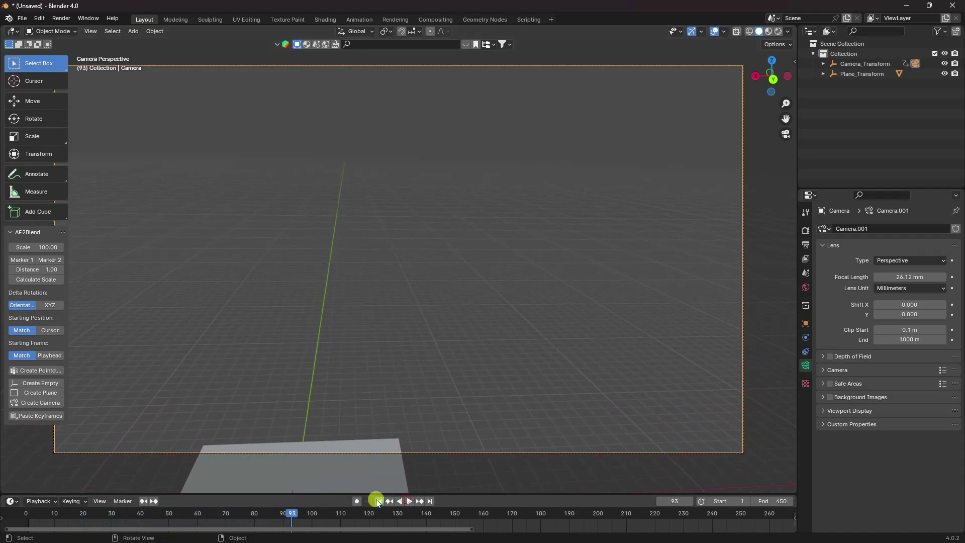
left_click(379, 501)
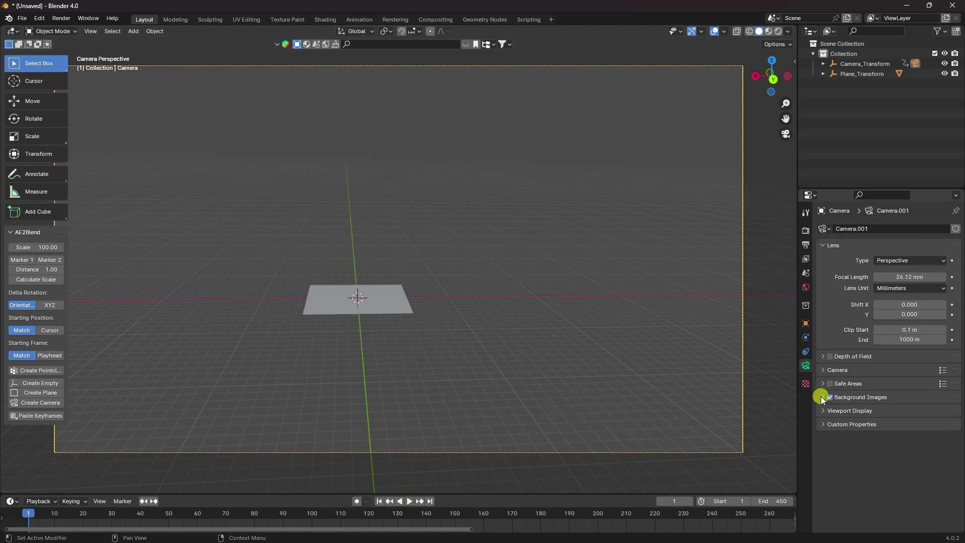
Enable the camera's background images and load Clip 13.mp4 from the desktop's Plants Growing VFX folder as a movie clip.
left_click(822, 398)
left_click(886, 412)
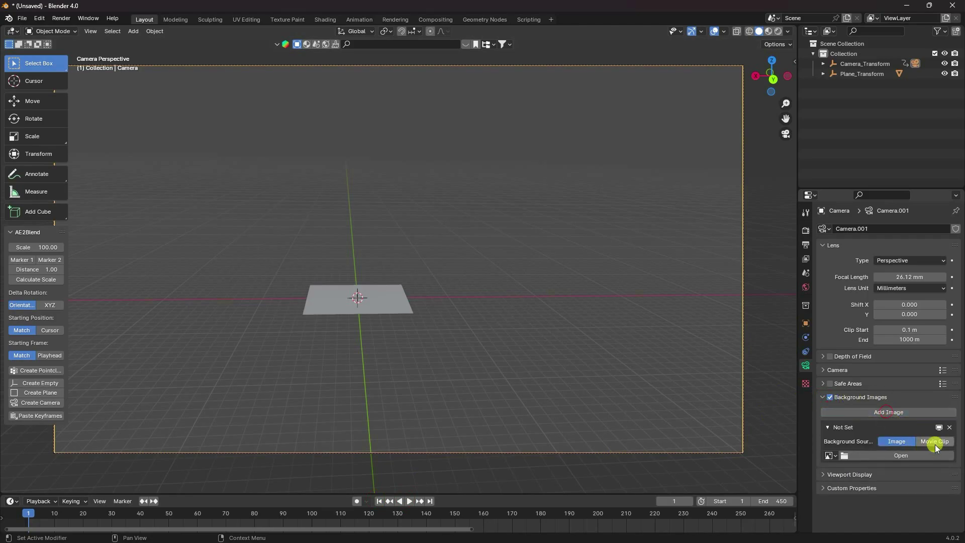
left_click(934, 445)
left_click(909, 470)
left_click(184, 156)
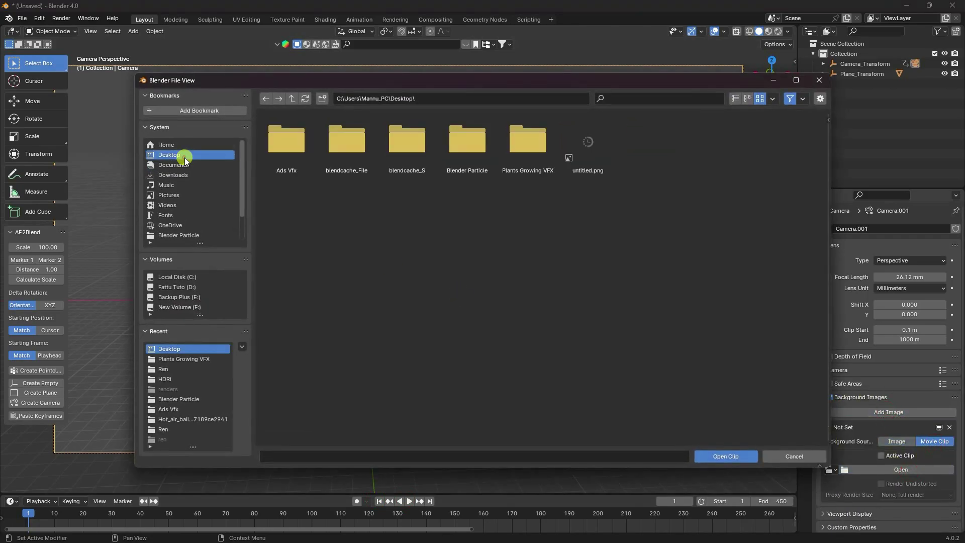
left_click(506, 152)
left_click(599, 146)
left_click(725, 452)
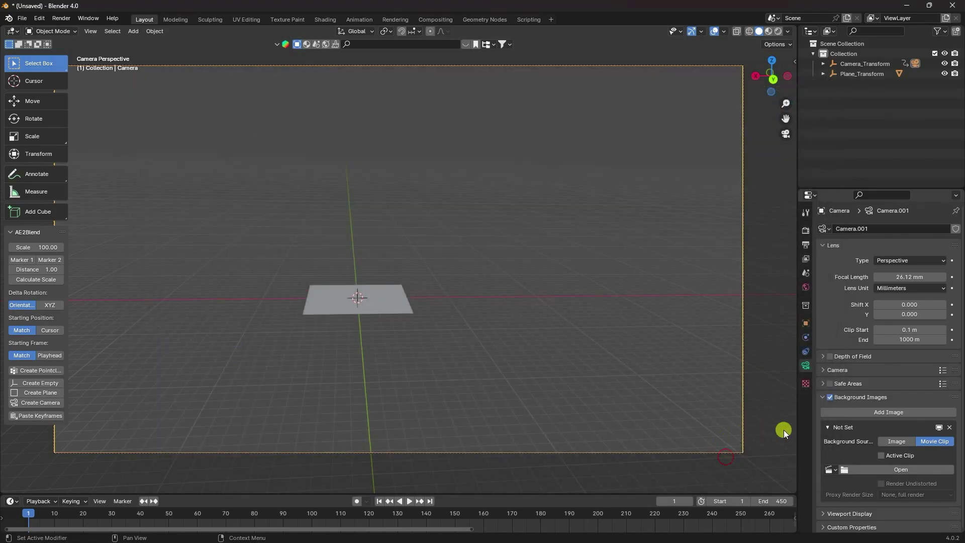
Set the opacity of the camera's background clip to 1.
scroll(836, 453, "down", 5)
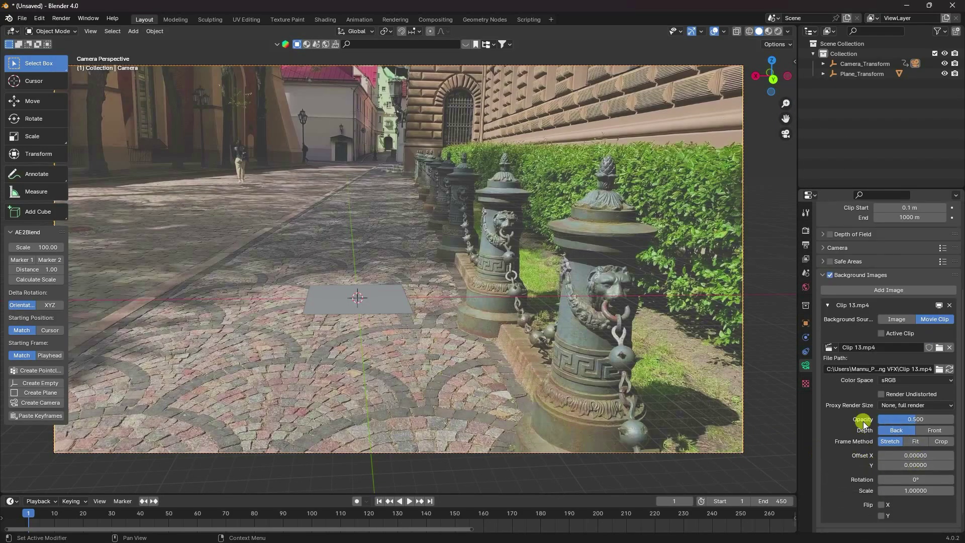
type("1")
key("Return")
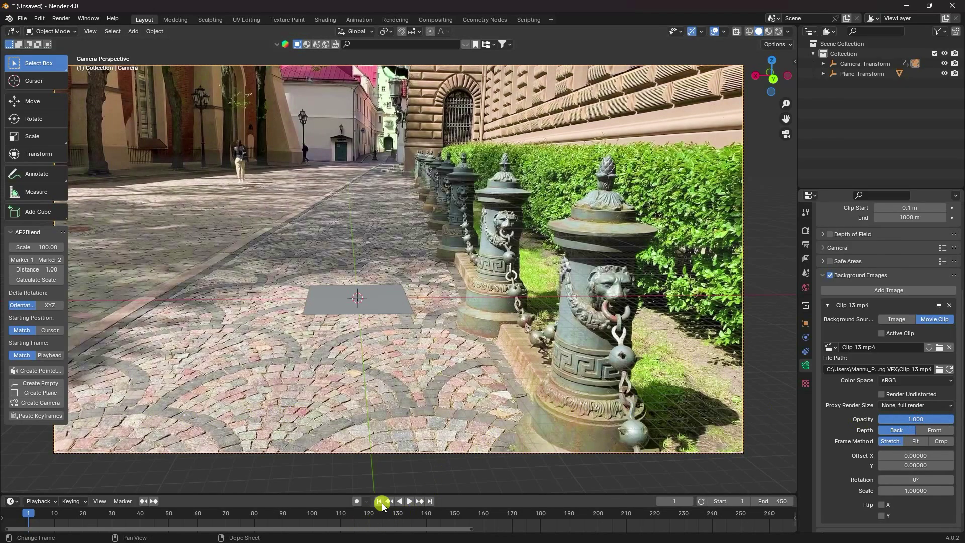
Play the animation twice over the footage to check the plane's tracking, returning to frame 1 each time.
left_click(404, 501)
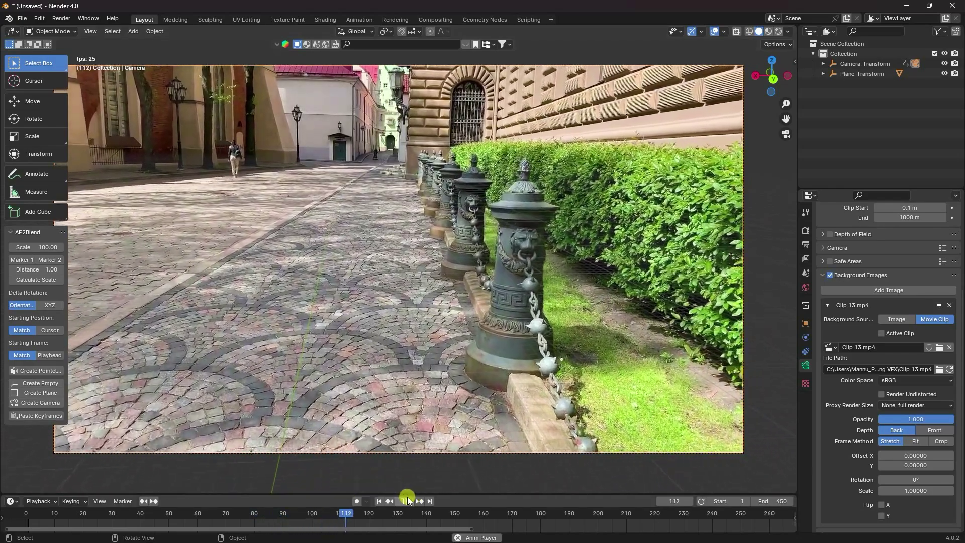
left_click(404, 501)
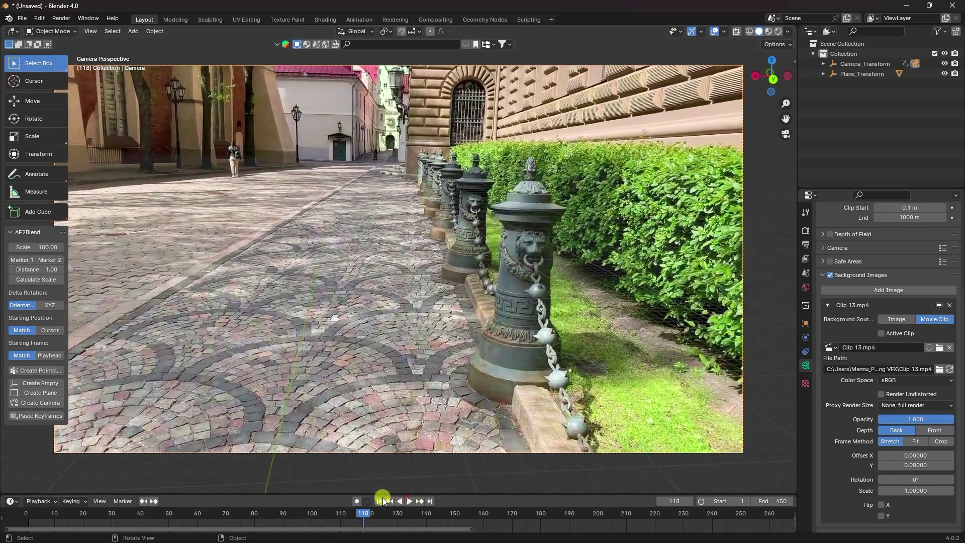
left_click(380, 500)
left_click(409, 501)
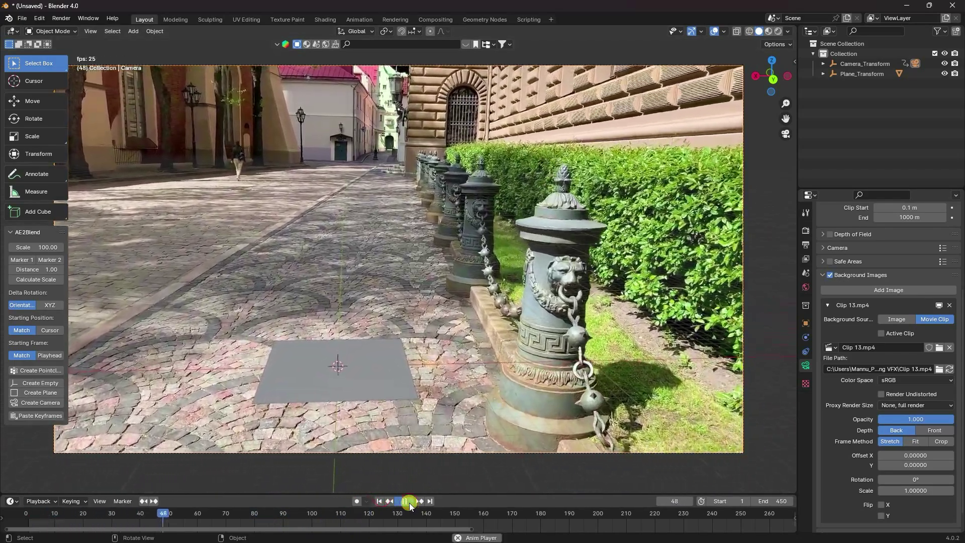
left_click(405, 501)
left_click(379, 501)
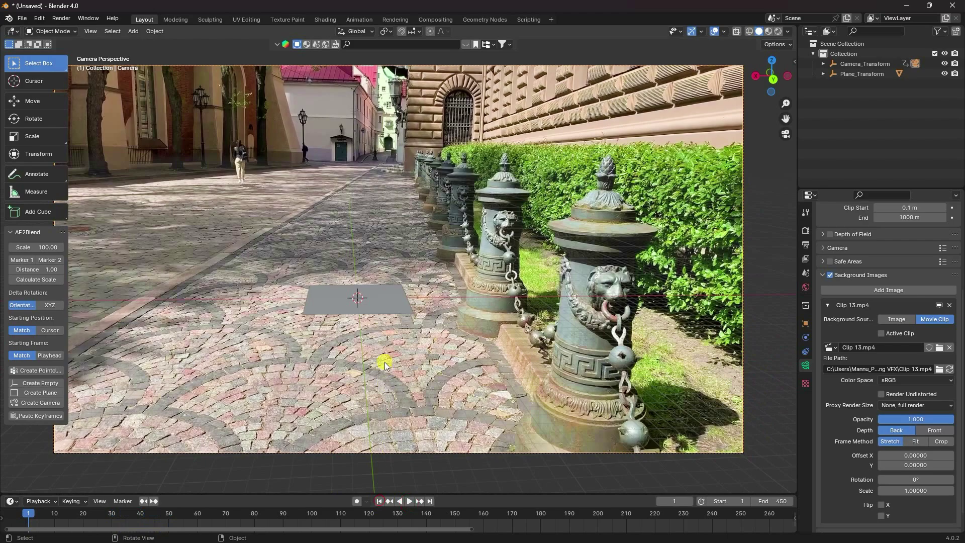
Scale up the tracked plane uniformly until it spans the width of the cobbled path.
left_click(353, 301)
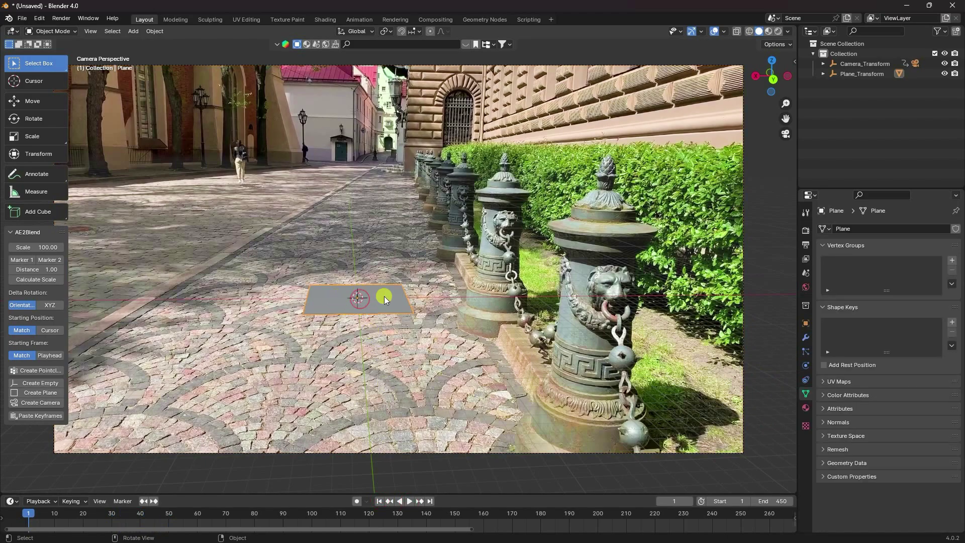
key("s")
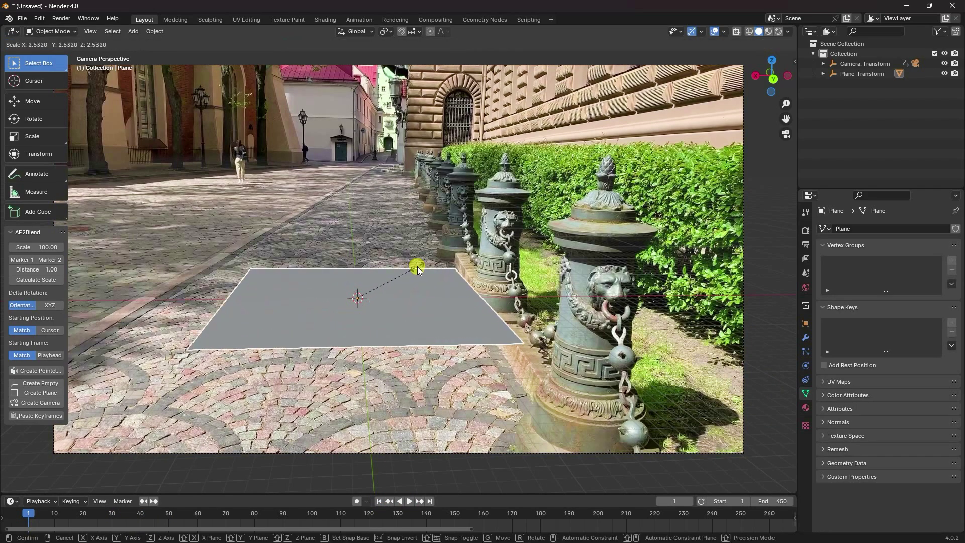
left_click(433, 258)
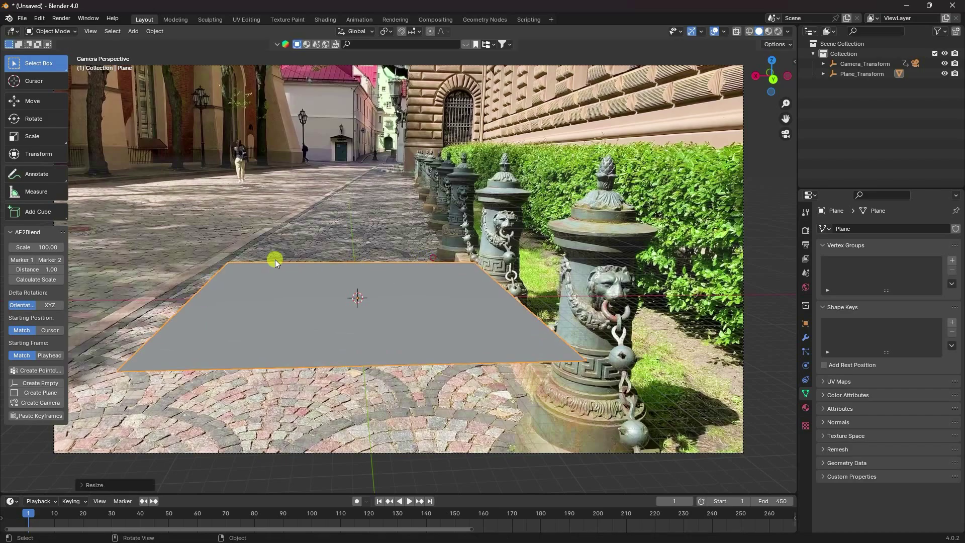
Rotate the plane about its vertical axis and shift it along X so its side follows the stone curb.
left_click(38, 119)
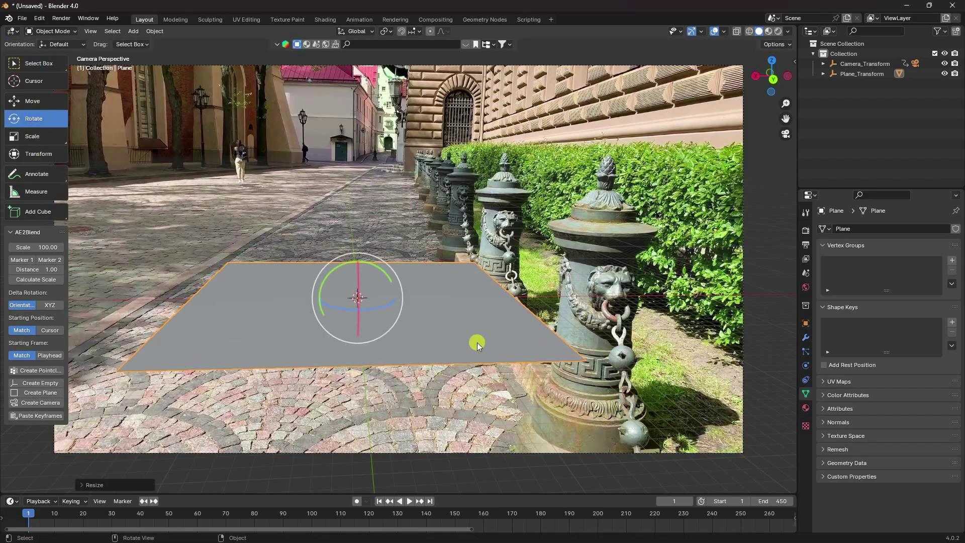
left_click_drag(371, 312, 286, 298)
left_click(24, 102)
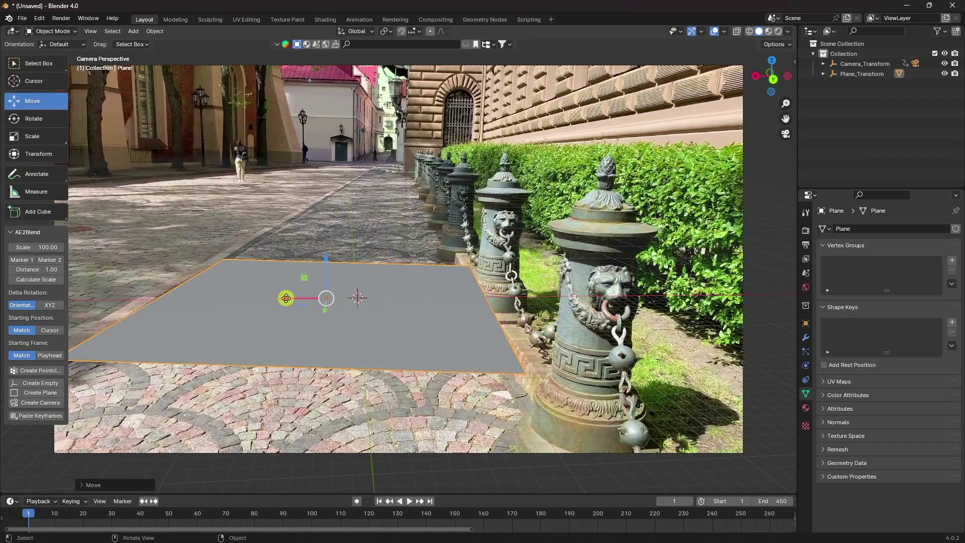
In Edit Mode, move the plane's near edge along Y toward the camera, past the lower border of the frame.
scroll(545, 311, "down", 2)
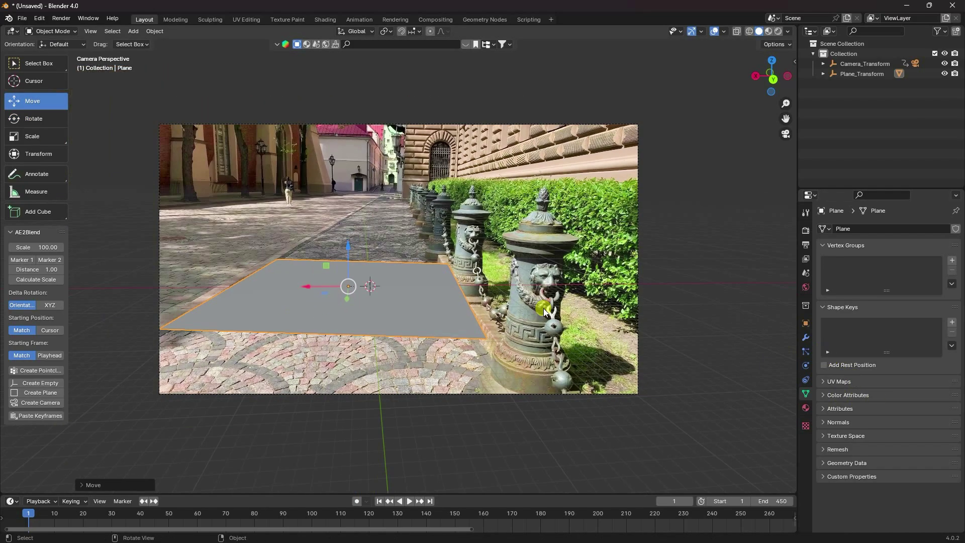
left_click(50, 31)
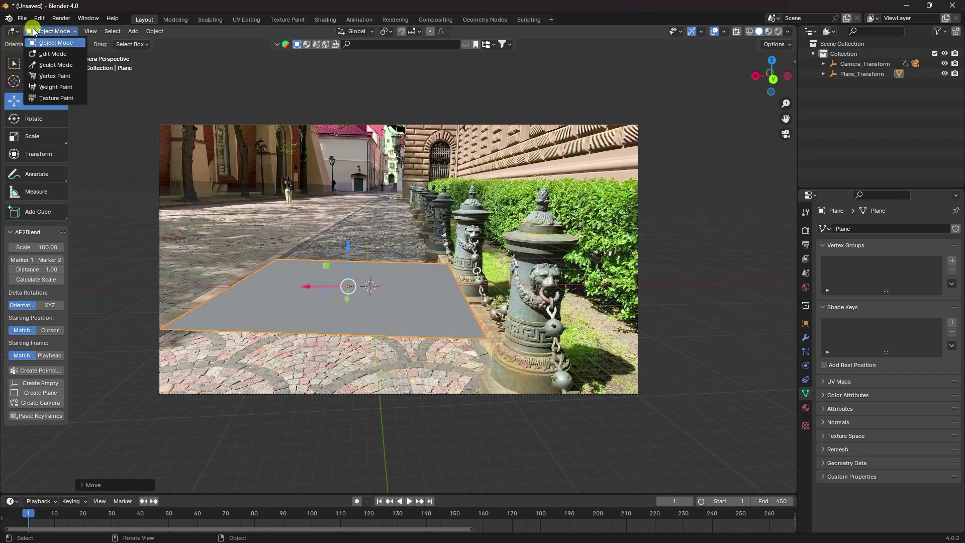
left_click(45, 52)
left_click_drag(580, 447, 110, 318)
left_click(43, 100)
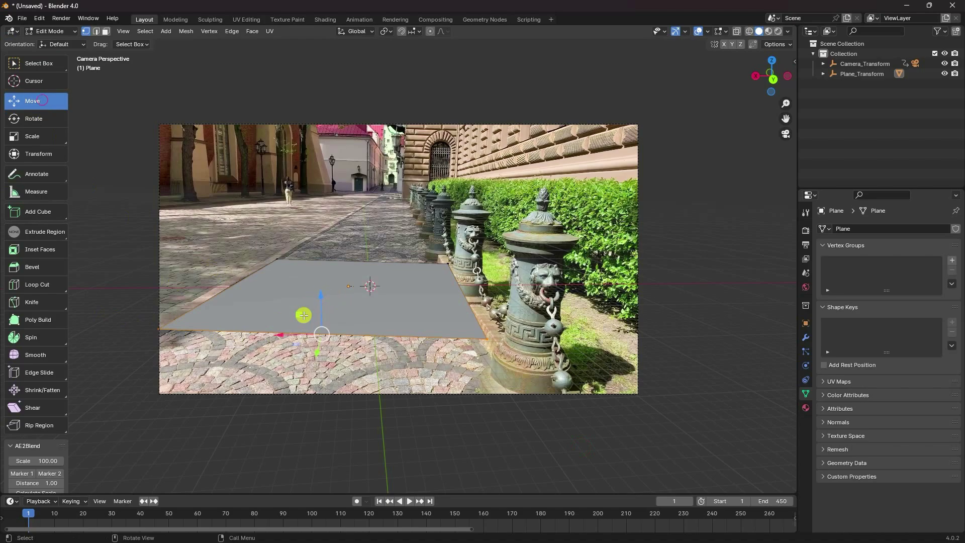
left_click_drag(315, 351, 286, 425)
Extend the plane's far edge along Y to the end of the street and shift it along X toward the curb.
left_click(243, 237)
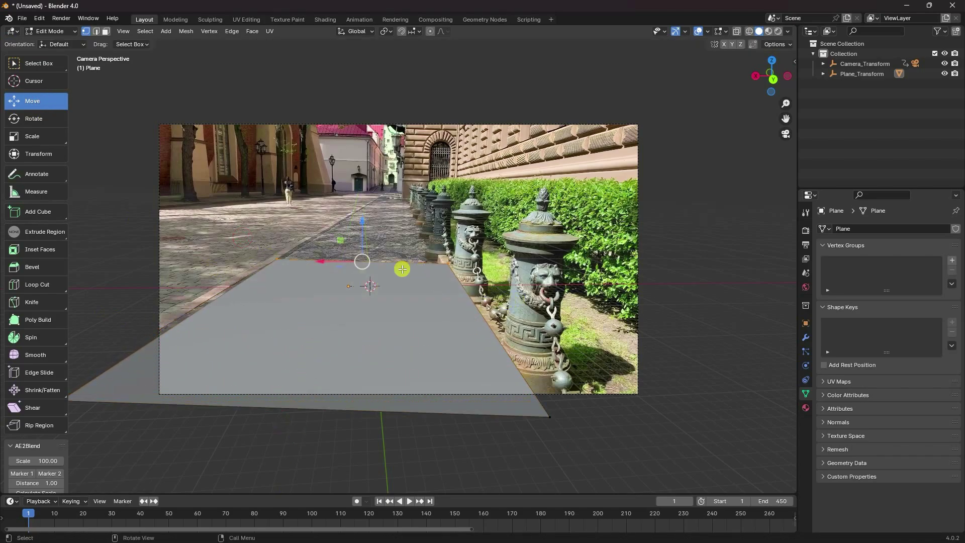
middle_click_drag(402, 269, 318, 308)
scroll(318, 308, "down", 4)
left_click_drag(398, 261, 604, 129)
key("KP_0")
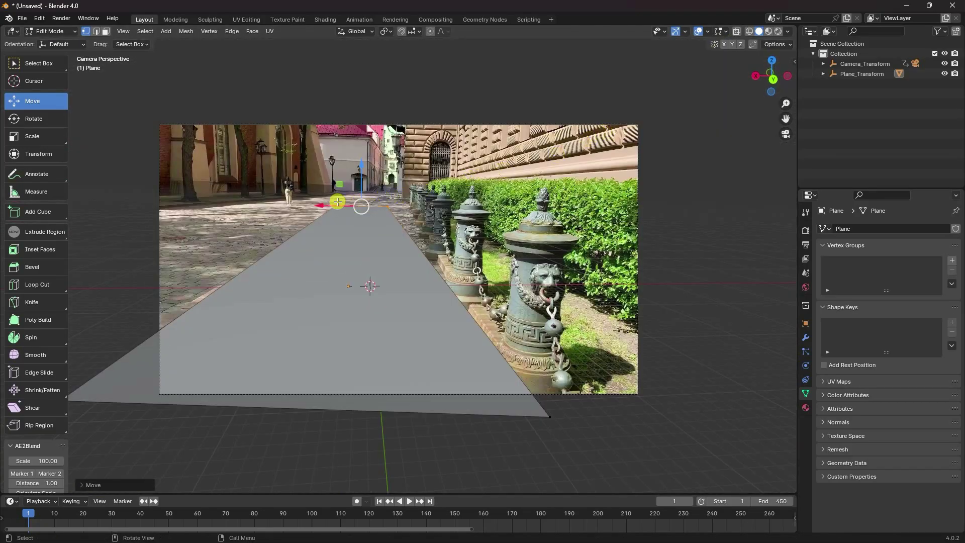
scroll(337, 202, "up", 2)
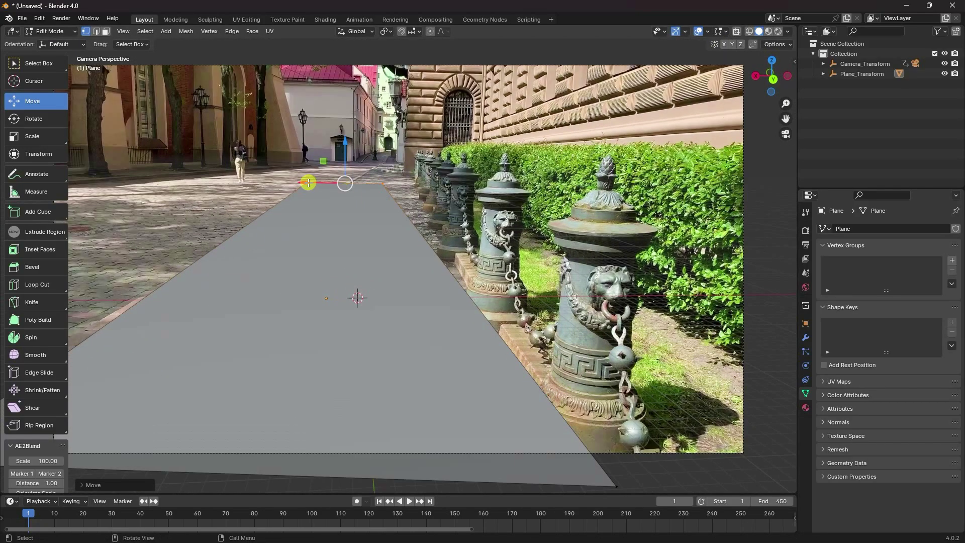
left_click_drag(308, 182, 347, 176)
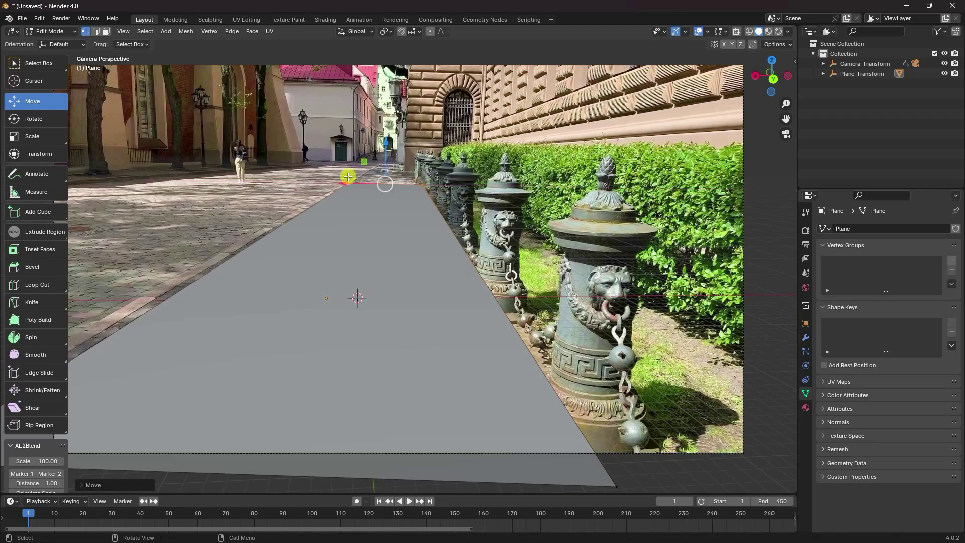
Play the animation through to about frame 435 to check that the plane stays locked to the path.
left_click(409, 501)
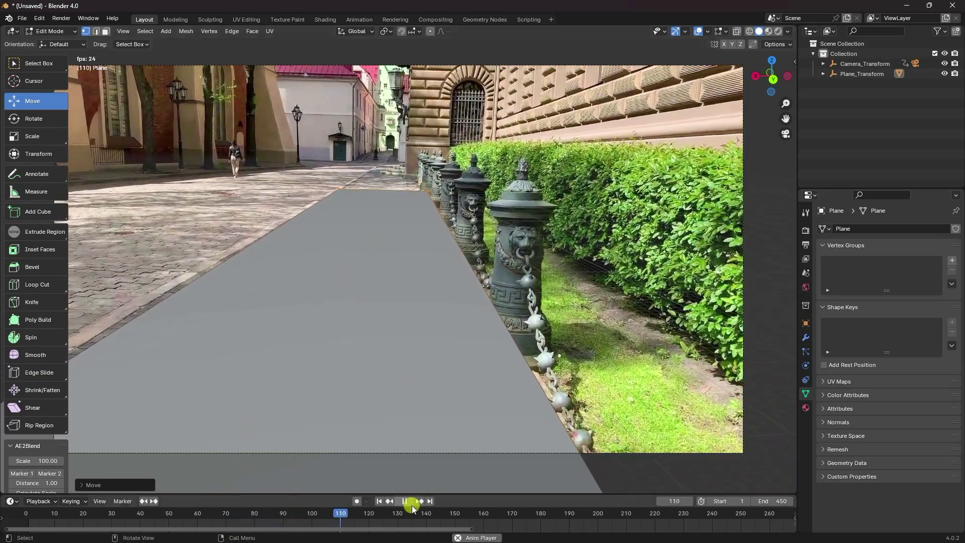
scroll(395, 515, "down", 3)
scroll(394, 515, "down", 5)
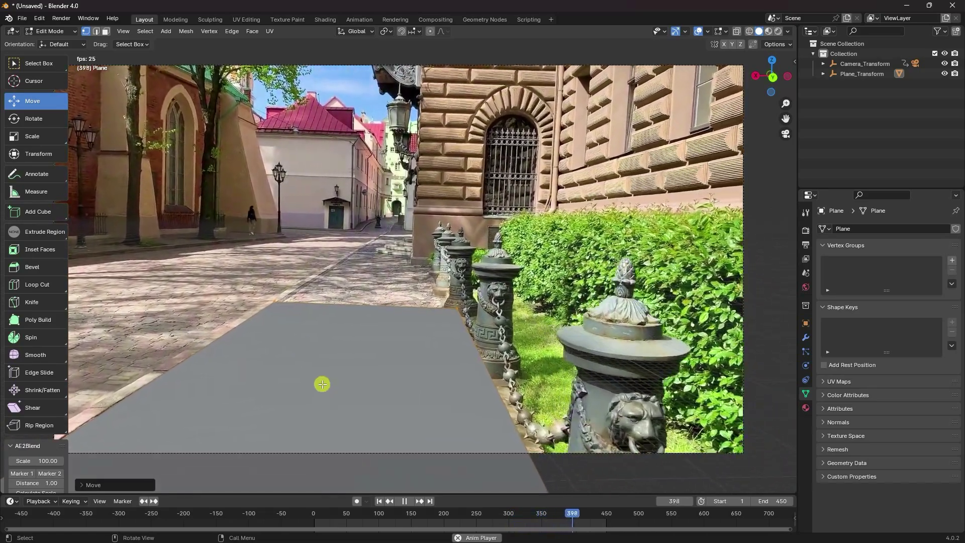
left_click(405, 501)
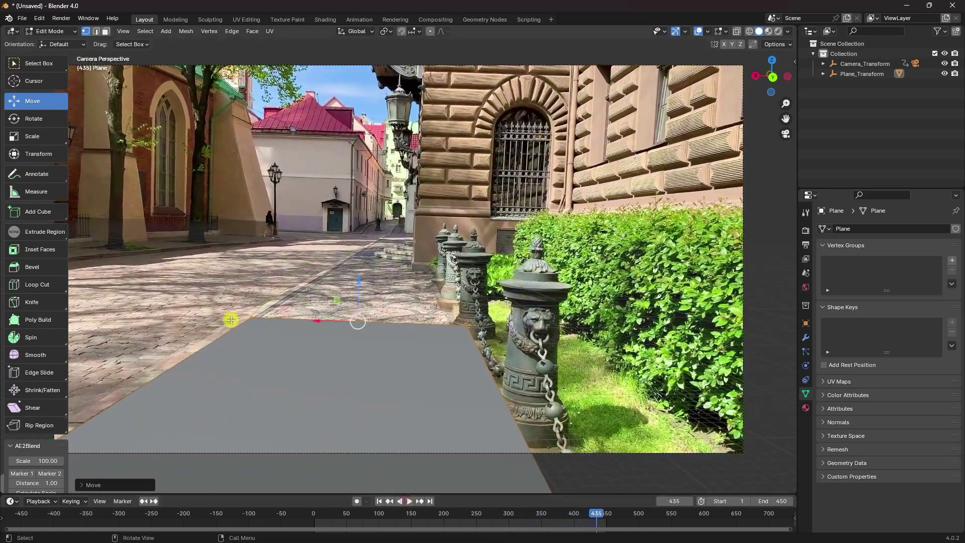
Extend the plane's far edge farther along Y down the street, and return to the camera view.
middle_click_drag(375, 327, 319, 351)
scroll(321, 353, "down", 4)
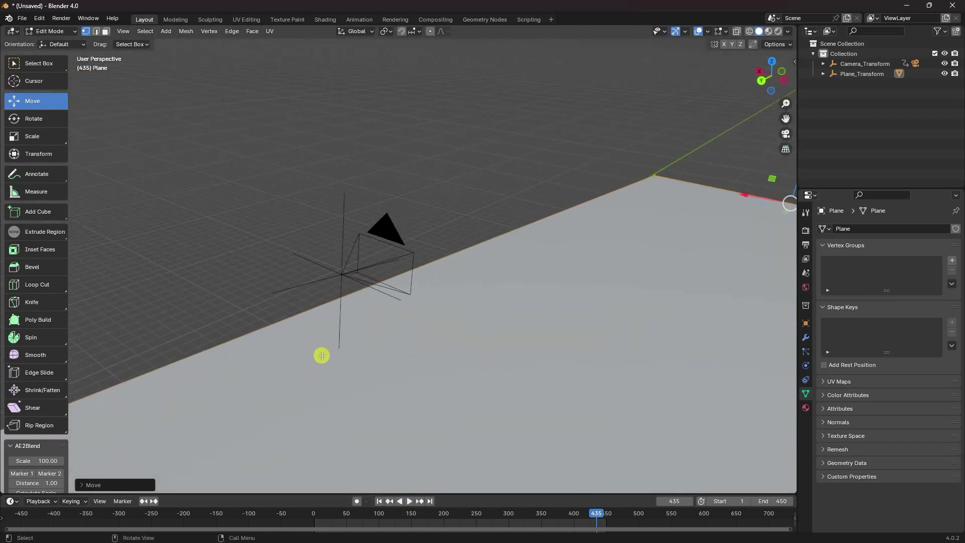
left_click_drag(597, 238, 634, 214)
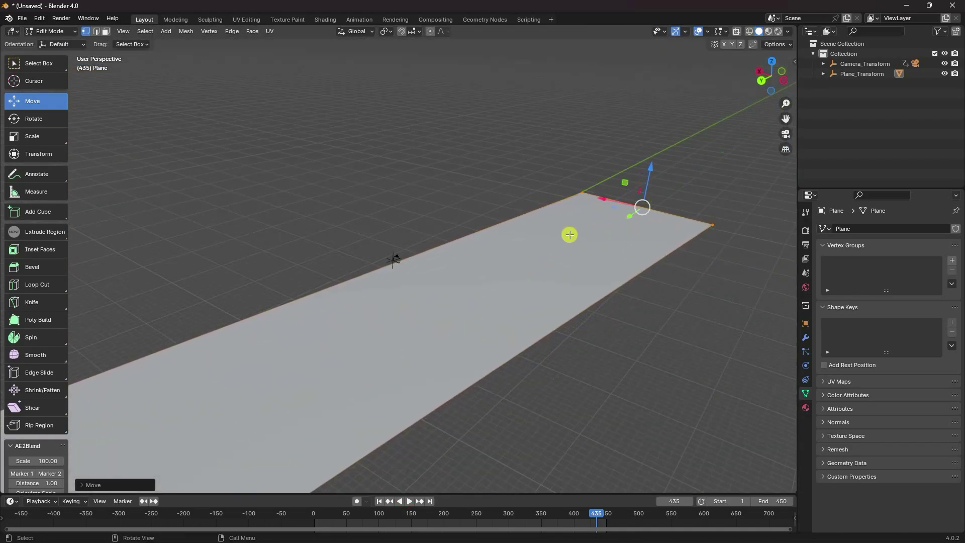
key("KP_0")
scroll(428, 287, "down", 3)
scroll(428, 287, "up", 2)
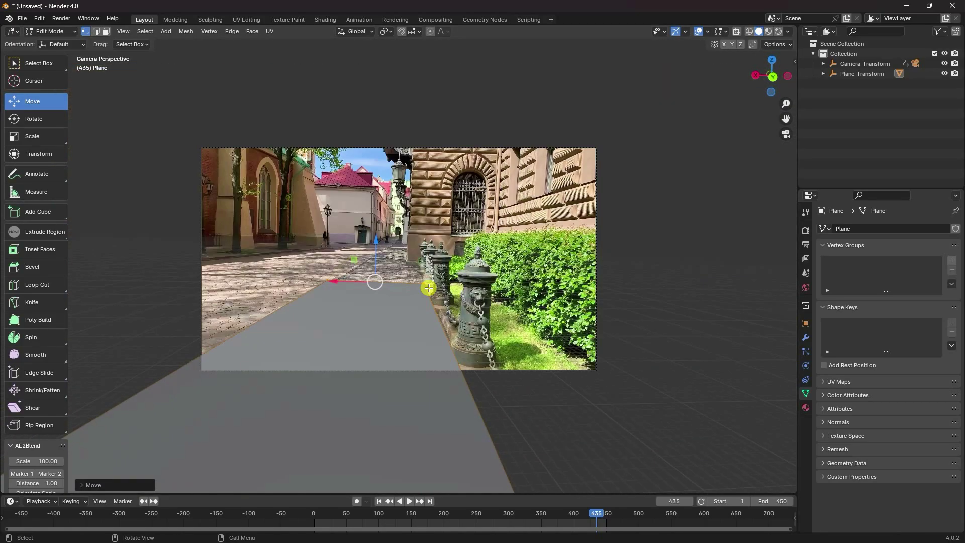
At frame 1 in wireframe shading, move the plane's far road-side corner along X onto the curb line.
left_click(379, 500)
scroll(384, 190, "up", 3)
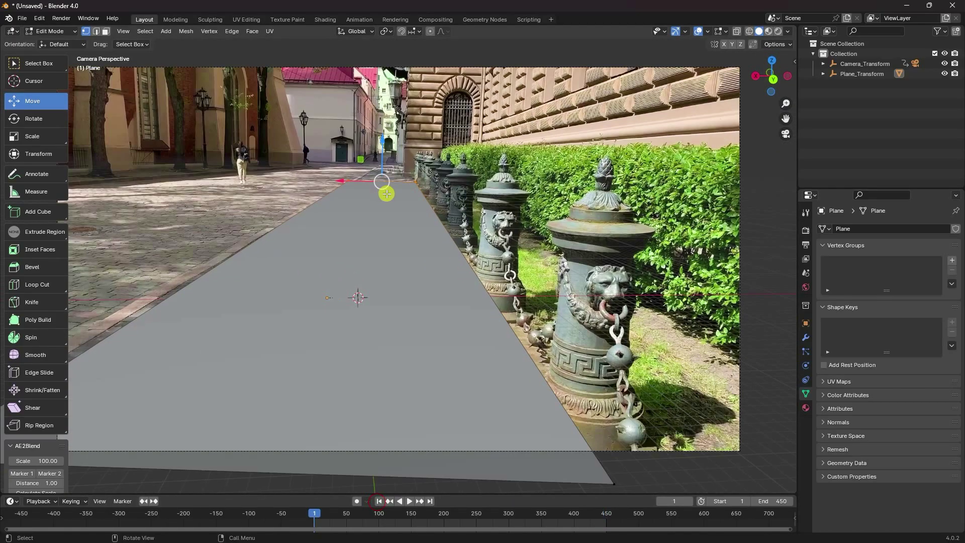
left_click(749, 31)
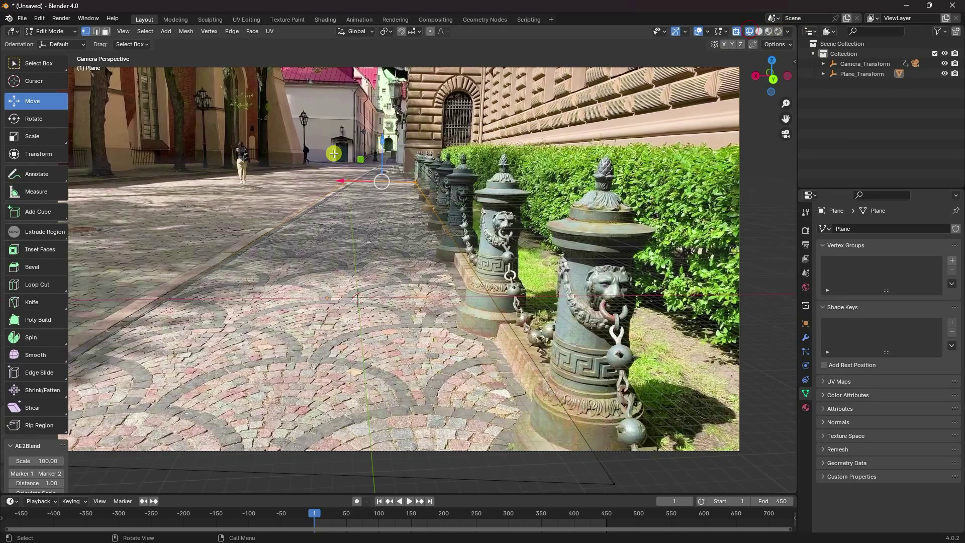
scroll(334, 153, "up", 3)
middle_click_drag(347, 142, 364, 218, "shift")
left_click_drag(340, 202, 427, 254)
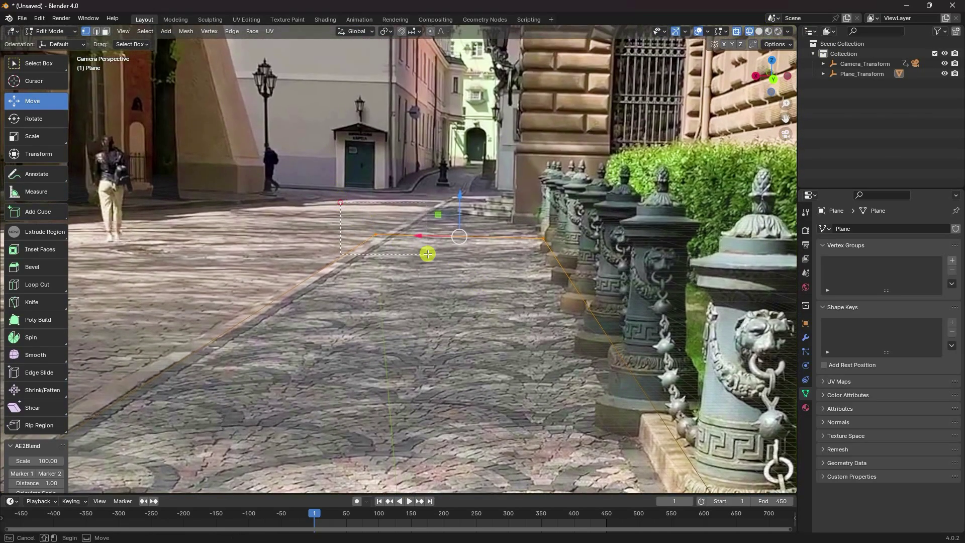
scroll(383, 220, "up", 3)
middle_click_drag(384, 219, 366, 236, "shift")
left_click_drag(318, 231, 370, 233)
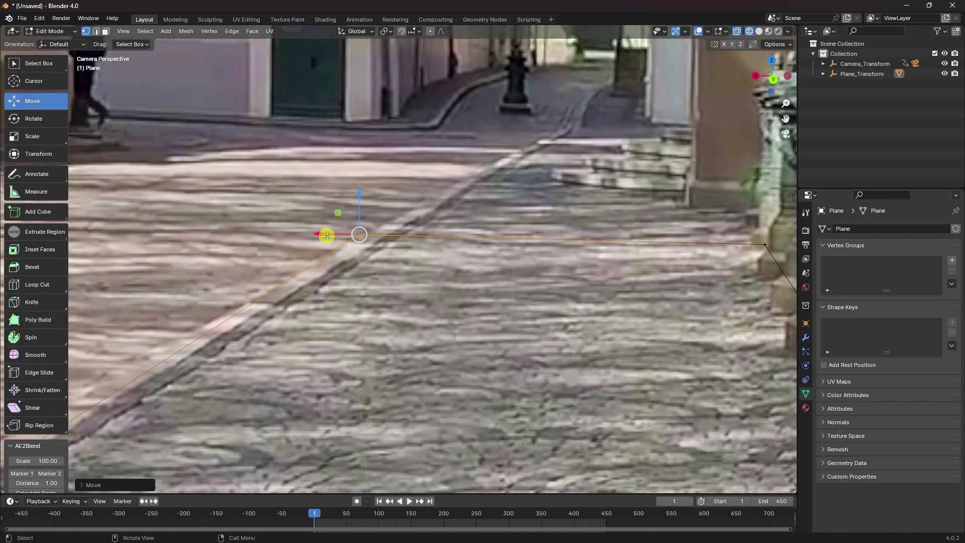
Move the plane's near road-side corner outward along X so that side follows the curb line.
scroll(438, 267, "down", 6)
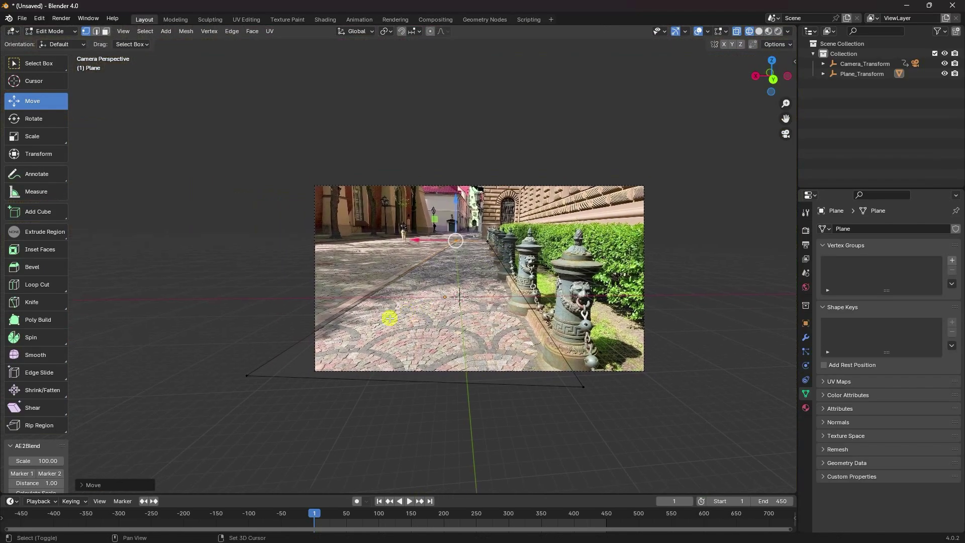
scroll(389, 317, "up", 3)
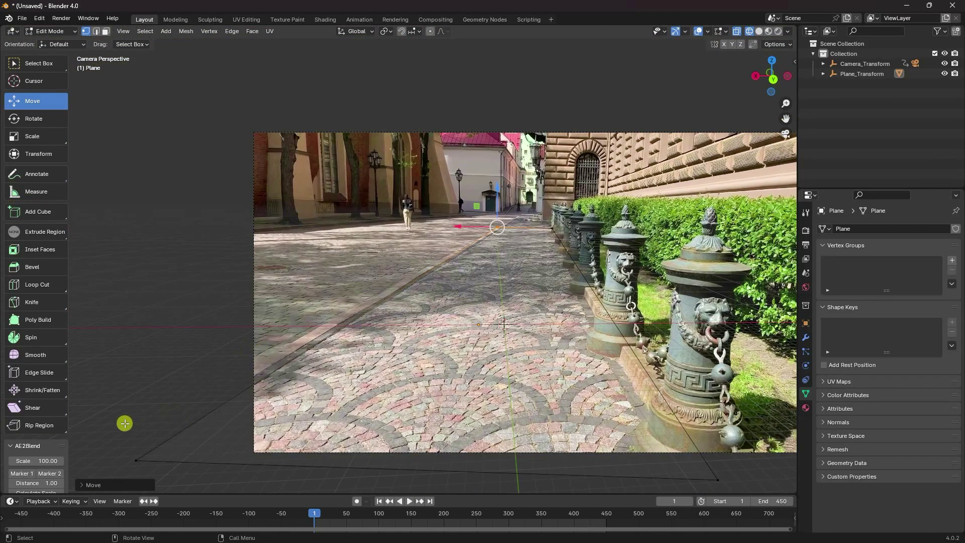
left_click_drag(124, 423, 100, 443)
scroll(186, 444, "left", 2, "ctrl")
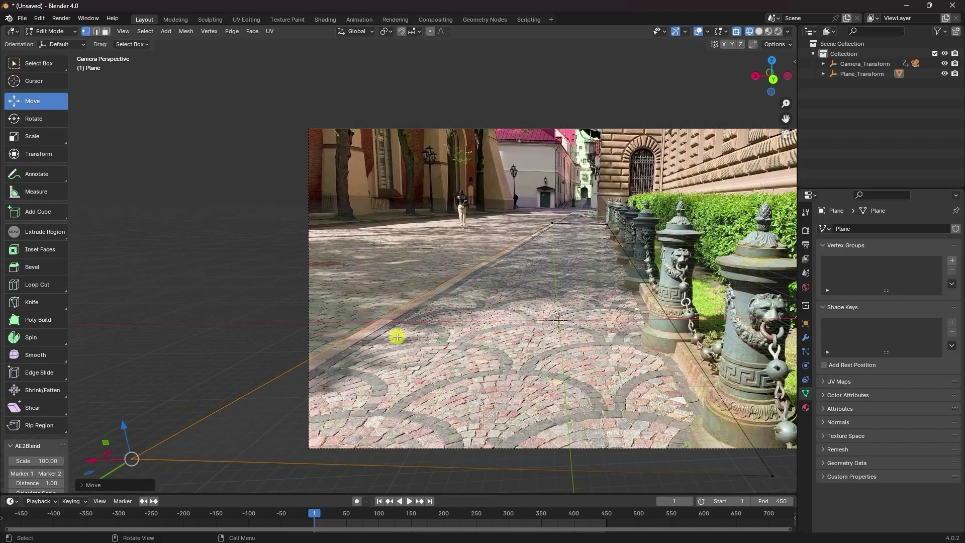
scroll(402, 347, "right", 1, "ctrl")
scroll(401, 347, "down", 1, "shift")
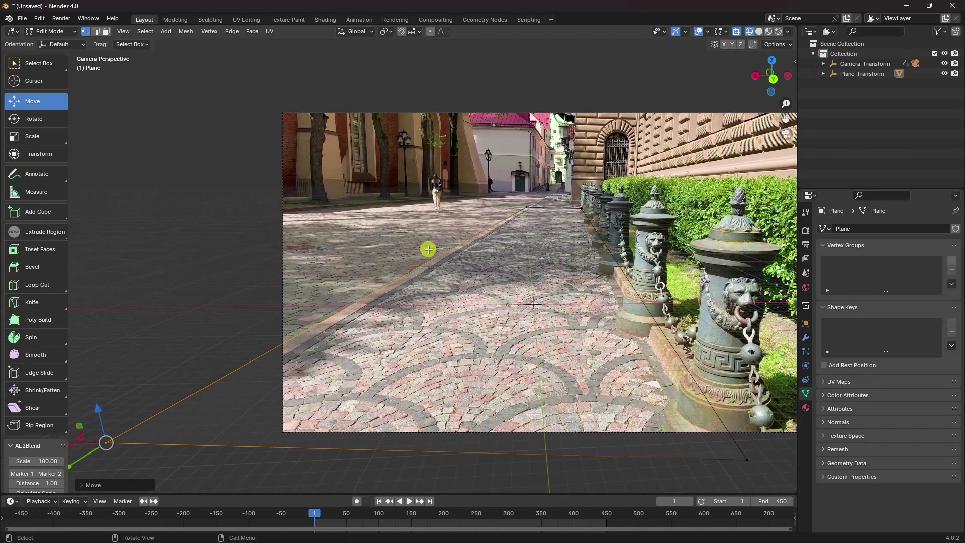
Move the near bollard-side corner inward along X by about 1.47 m and adjust the far bollard-side corner along X.
middle_click_drag(582, 330, 447, 314, "shift")
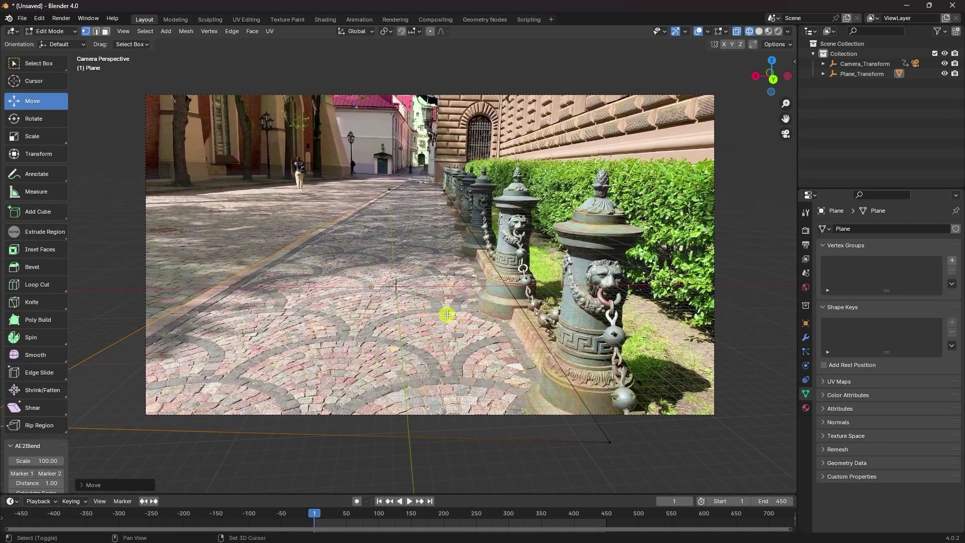
left_click_drag(639, 408, 546, 445)
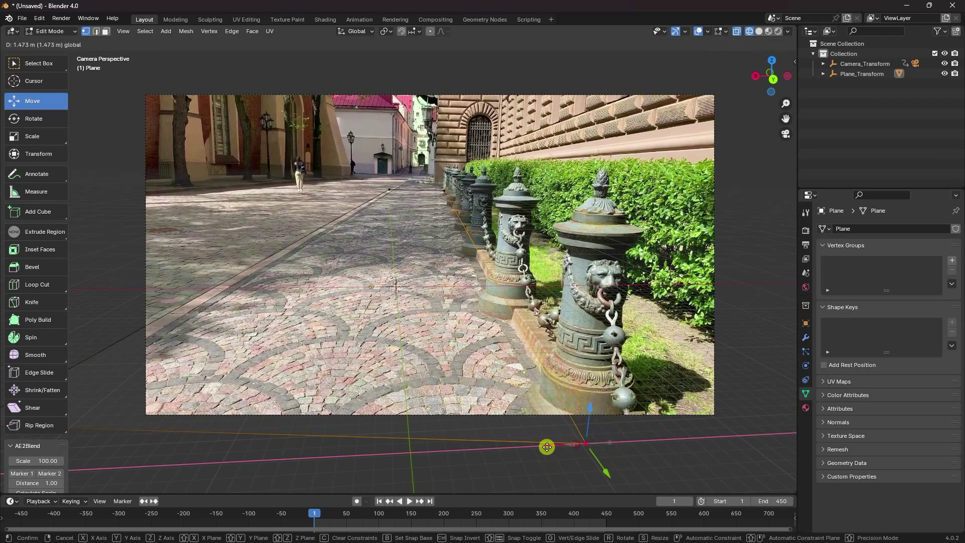
middle_click_drag(518, 275, 495, 350, "shift")
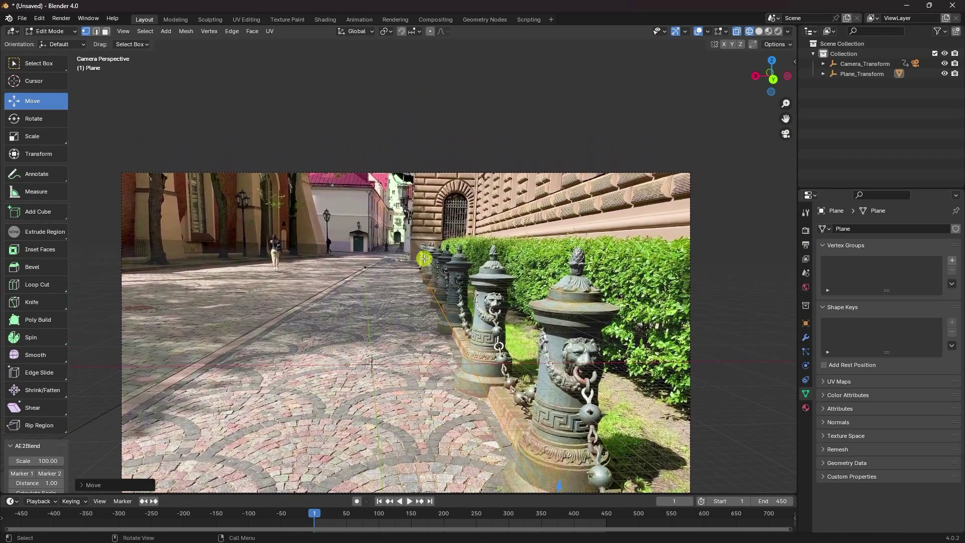
scroll(439, 295, "up", 4)
left_click_drag(412, 283, 405, 285)
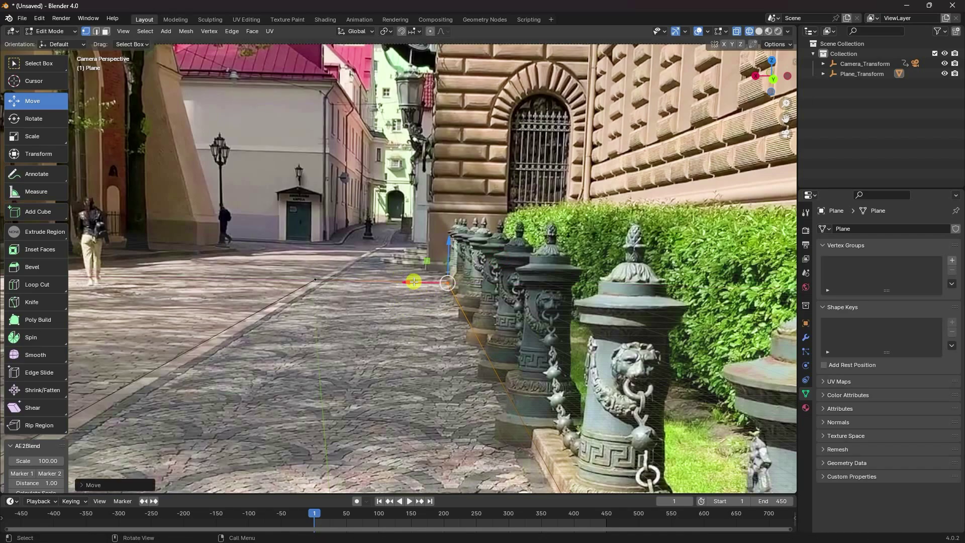
Return the plane to Object Mode, switch to solid shading and view it from outside the camera.
left_click(50, 31)
left_click(50, 44)
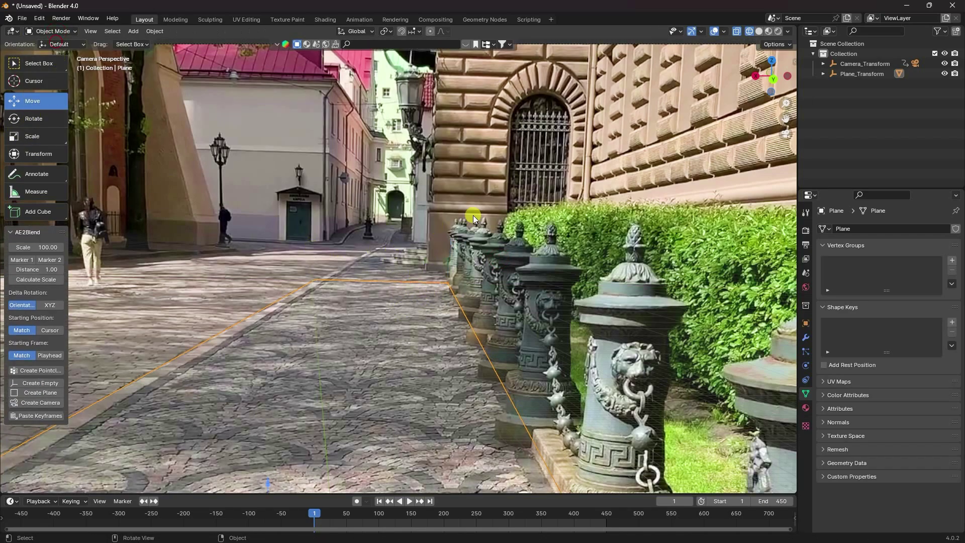
left_click(758, 31)
scroll(550, 186, "down", 4)
mouse_move(517, 227)
middle_mouse_down()
mouse_move(429, 299)
mouse_move(487, 300)
mouse_move(403, 309)
mouse_move(454, 306)
mouse_move(407, 296)
mouse_move(457, 324)
mouse_move(453, 316)
middle_mouse_up()
scroll(433, 309, "up", 2)
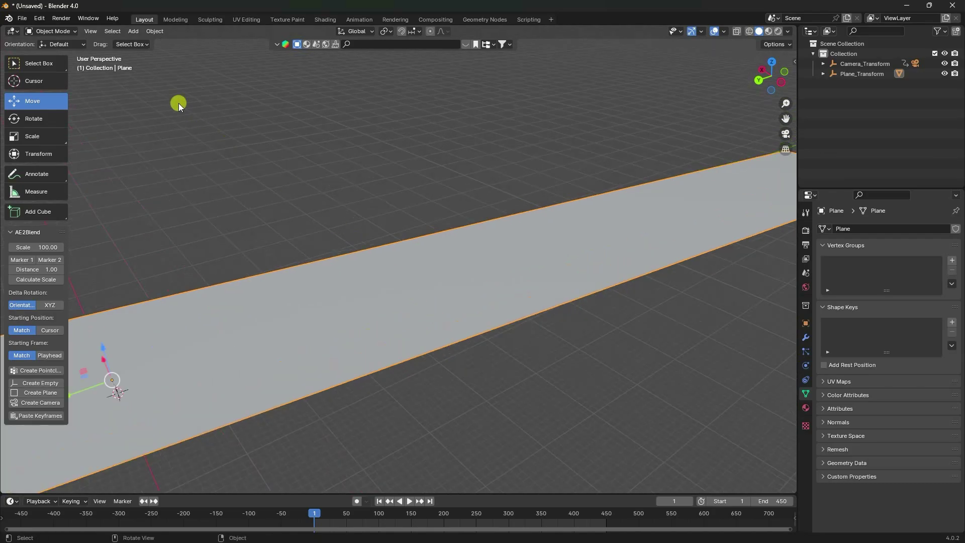
In Edit Mode with edge selection, add a centred loop cut across the plane's width.
left_click(53, 32)
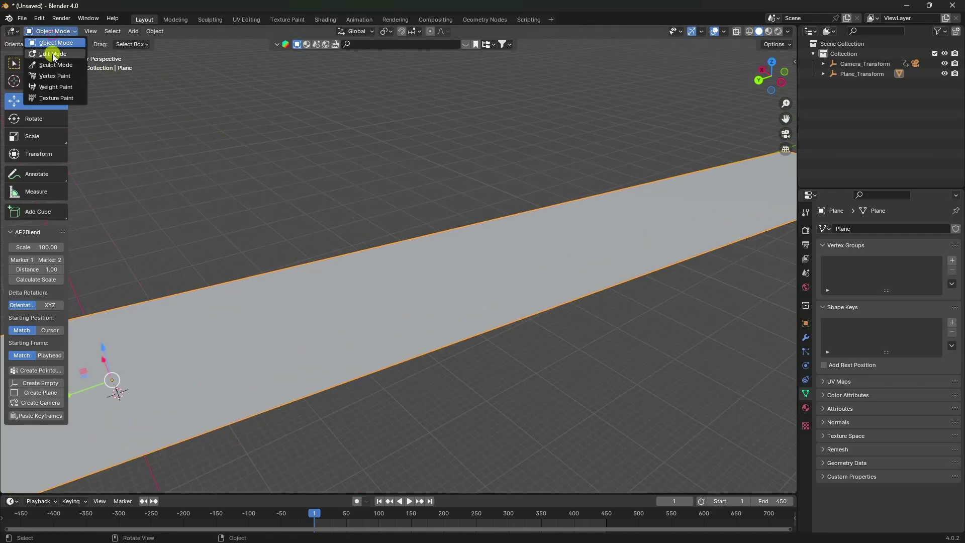
left_click(52, 55)
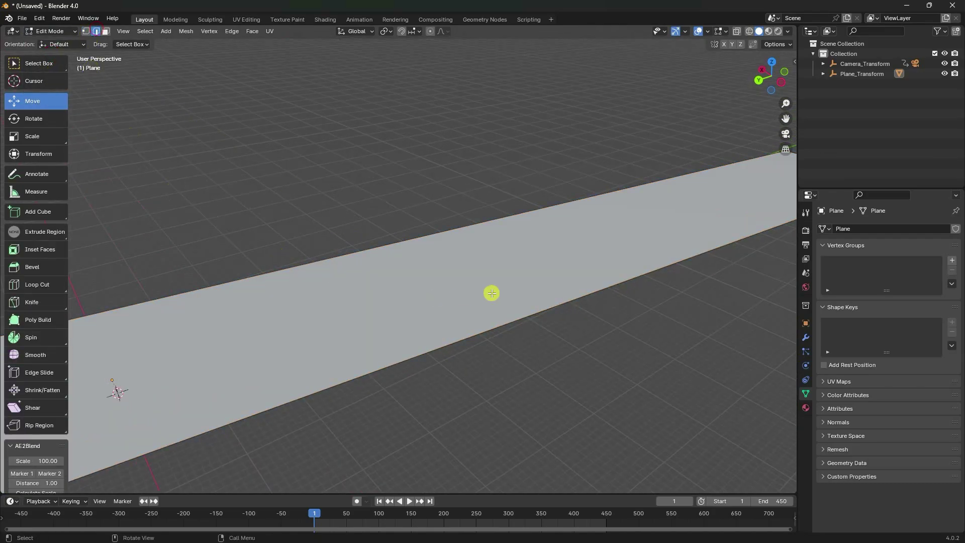
left_click(490, 322)
right_click(495, 319)
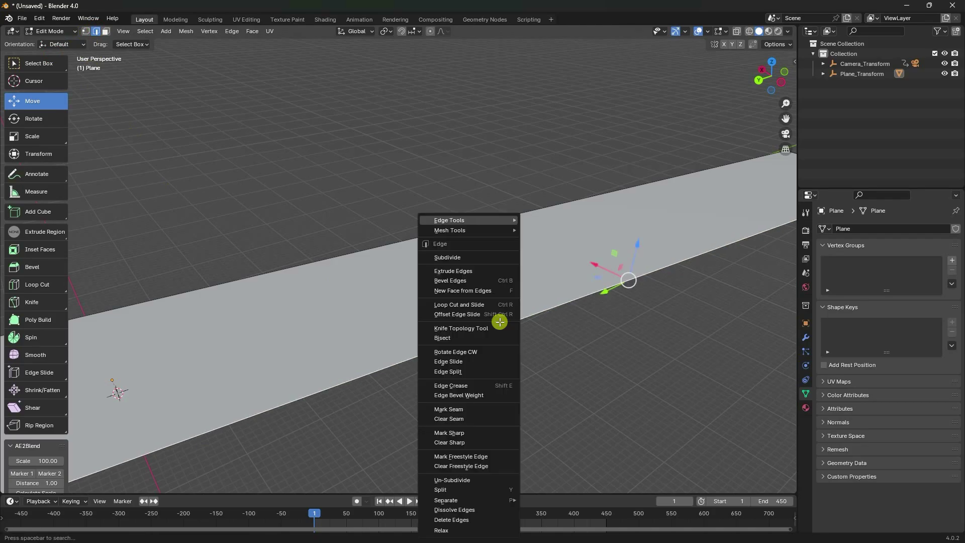
left_click(468, 304)
left_click(529, 308)
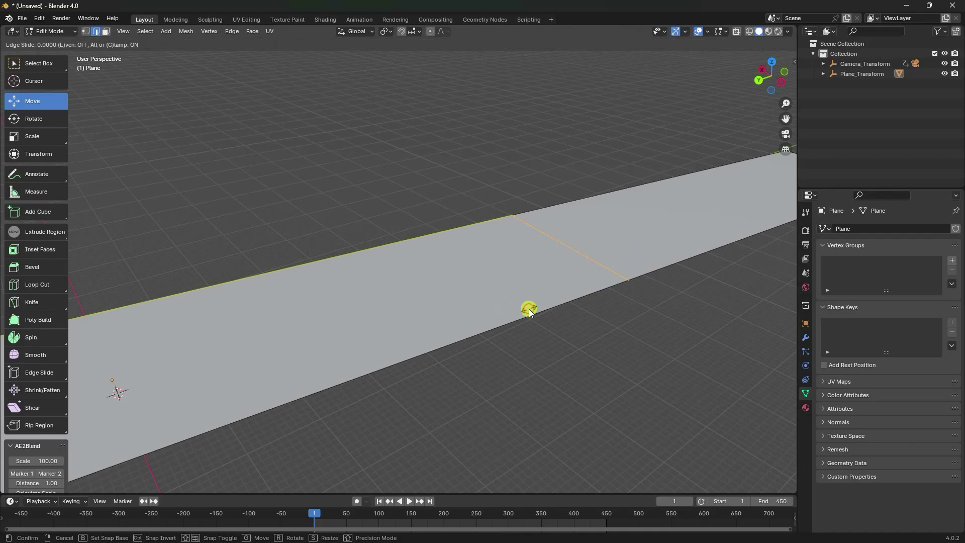
left_click(528, 309)
Set the crosswise loop cut's number of cuts to 250.
left_click(99, 485)
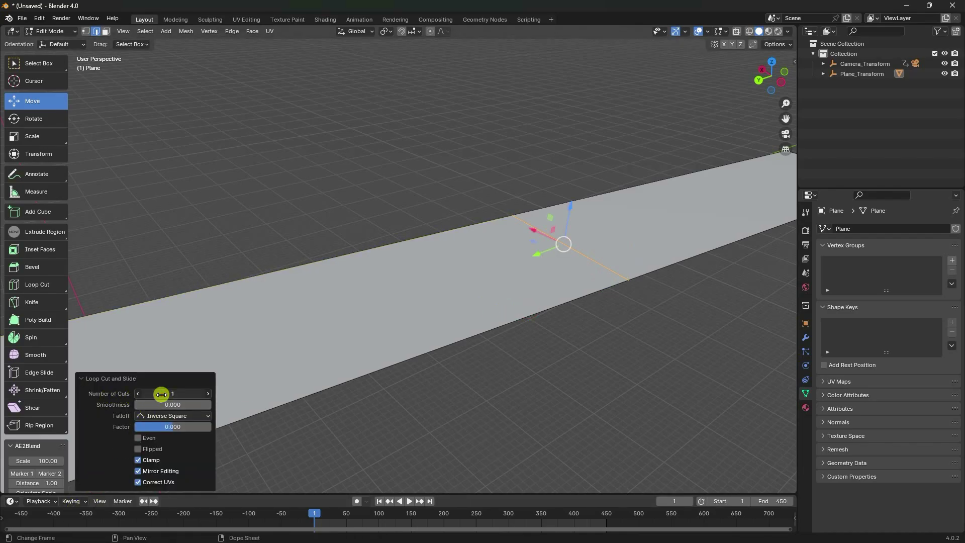
left_click(162, 395)
type("250")
key("Return")
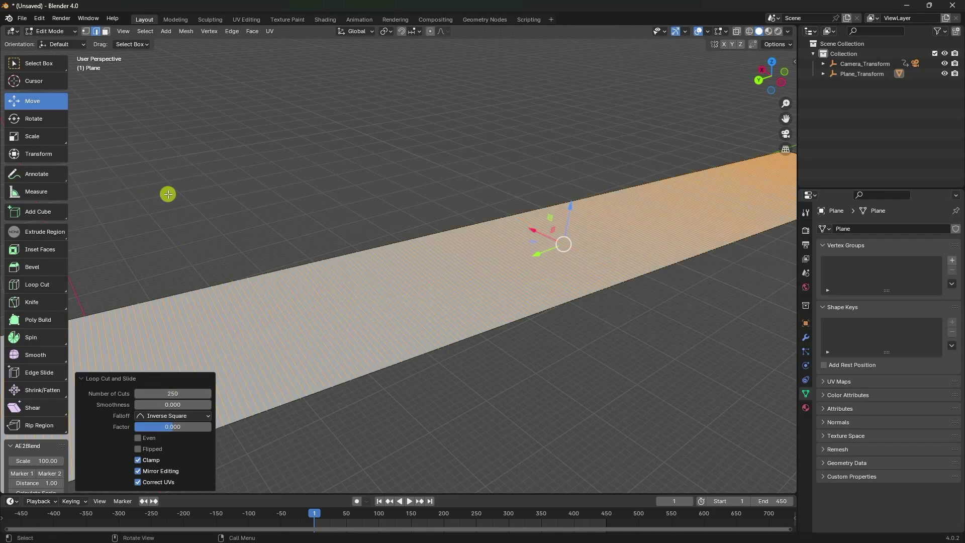
Select the plane's near edge and add a loop cut running along the plane's length.
middle_click_drag(237, 225, 417, 336)
scroll(417, 337, "up", 6)
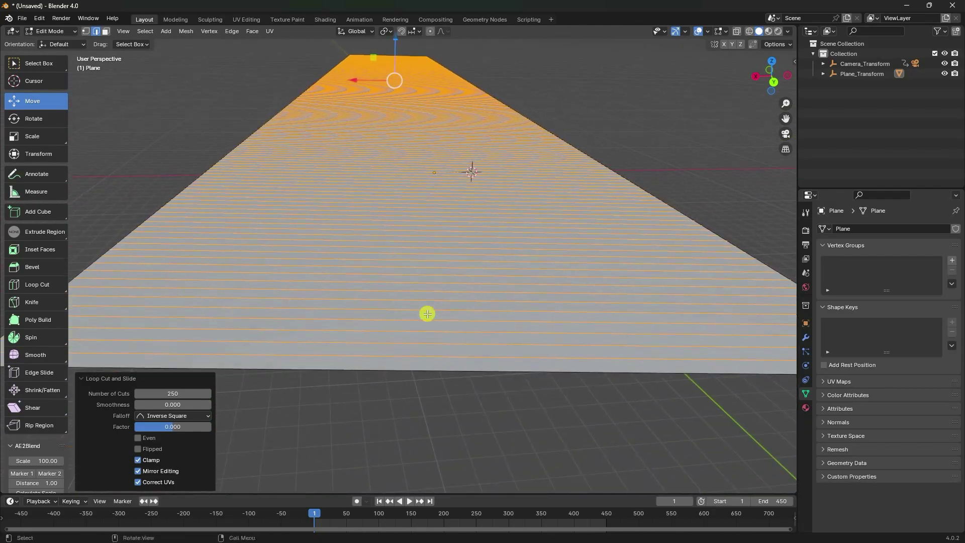
left_click(404, 372)
right_click(403, 370)
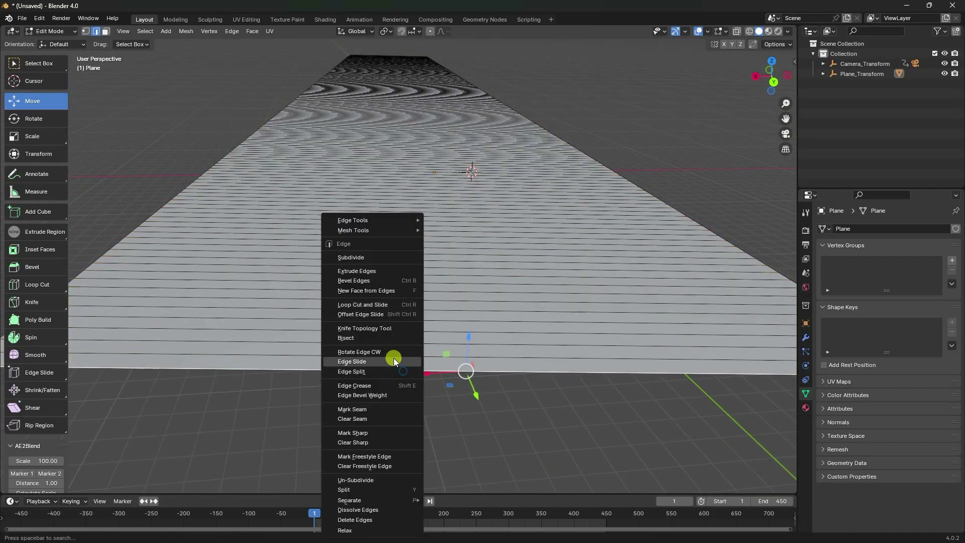
left_click(366, 304)
left_click(366, 303)
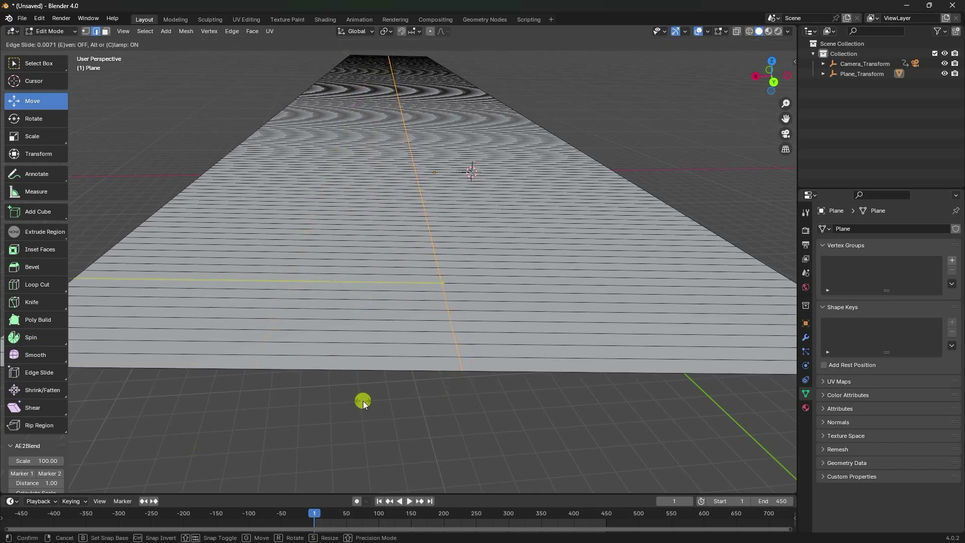
left_click(360, 393)
Set the lengthwise loop cut's factor to 0 and its number of cuts to 40.
left_click(178, 427)
type("0")
key("Return")
left_click_drag(168, 393, 235, 392)
left_click(168, 393)
type("40")
key("Return")
Leave Edit Mode for Object Mode and view the whole subdivided plane.
middle_click_drag(530, 296, 397, 351)
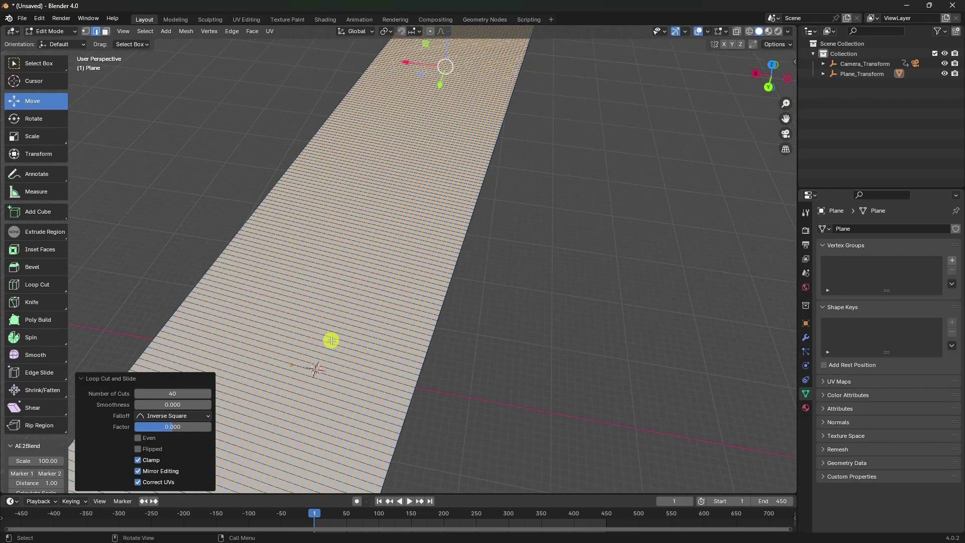
left_click(49, 36)
left_click(46, 30)
middle_click_drag(388, 261, 306, 265)
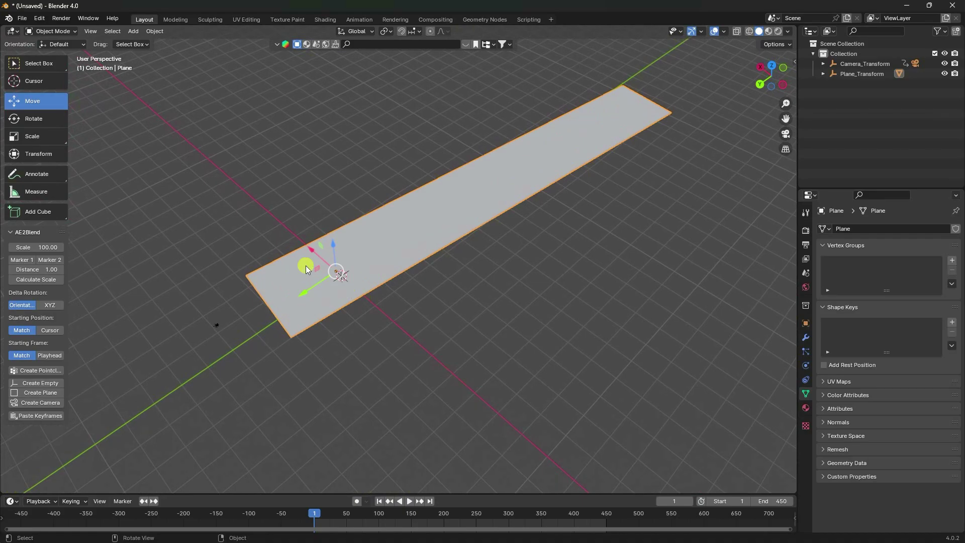
Add a UV sphere mesh with 128 segments and 64 rings.
left_click(131, 34)
mouse_move(150, 43)
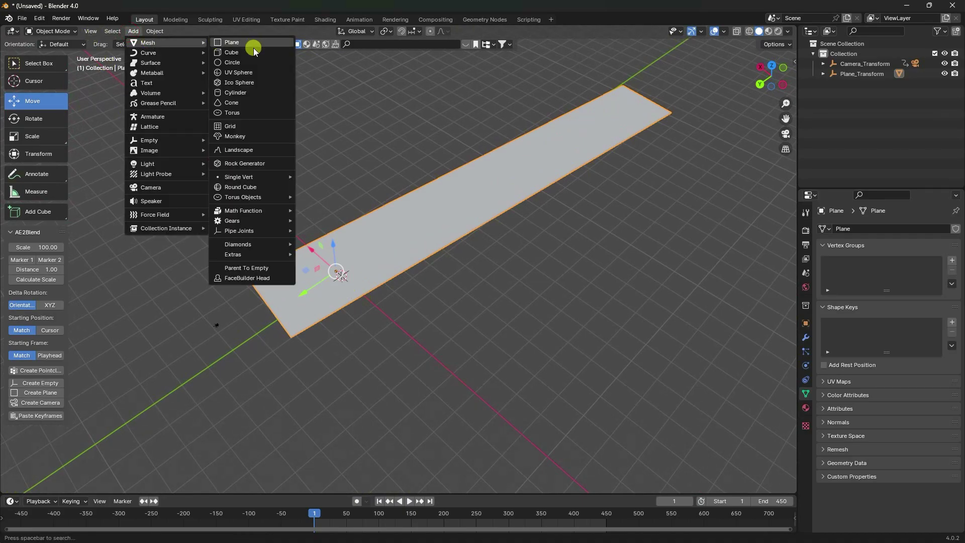
left_click(227, 73)
middle_click_drag(252, 209, 245, 349)
left_click(162, 372)
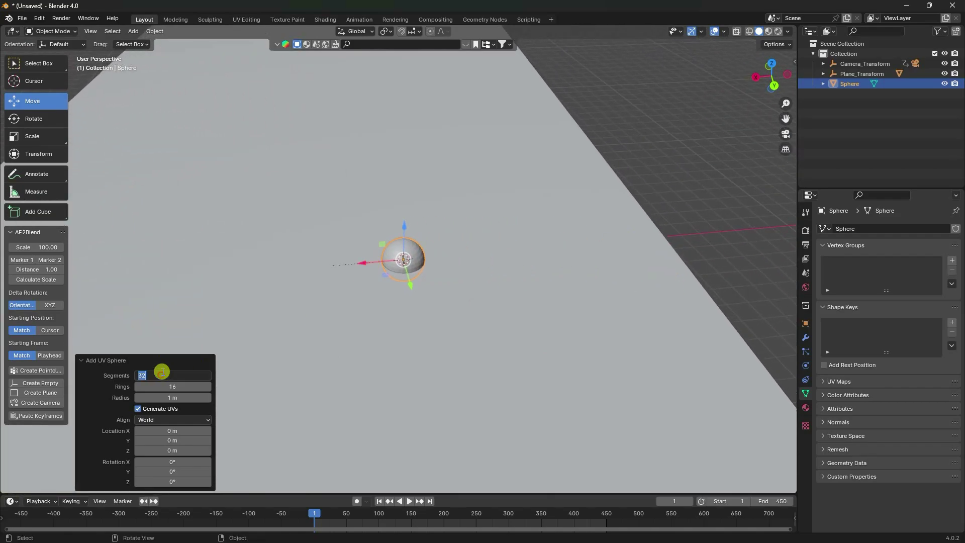
type("128")
key("Return")
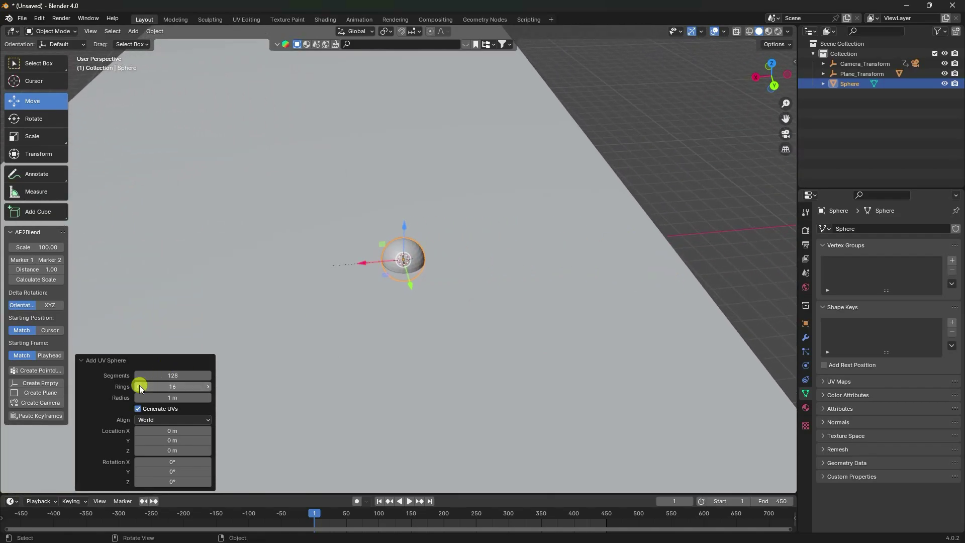
left_click(179, 386)
type("64")
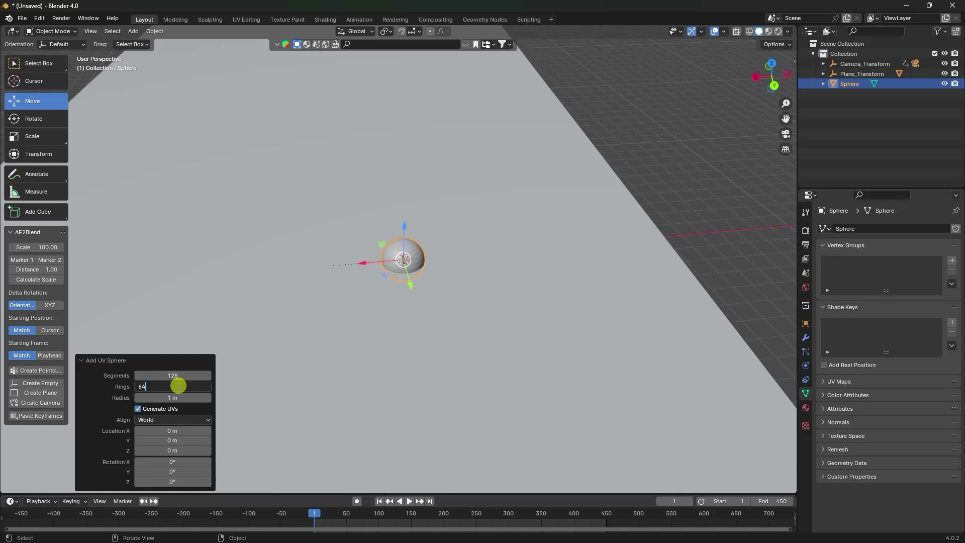
key("Return")
Scale the sphere up by about 11.85, and again by about 1.35, to roughly match the plane's width.
scroll(347, 297, "down", 5)
key("s")
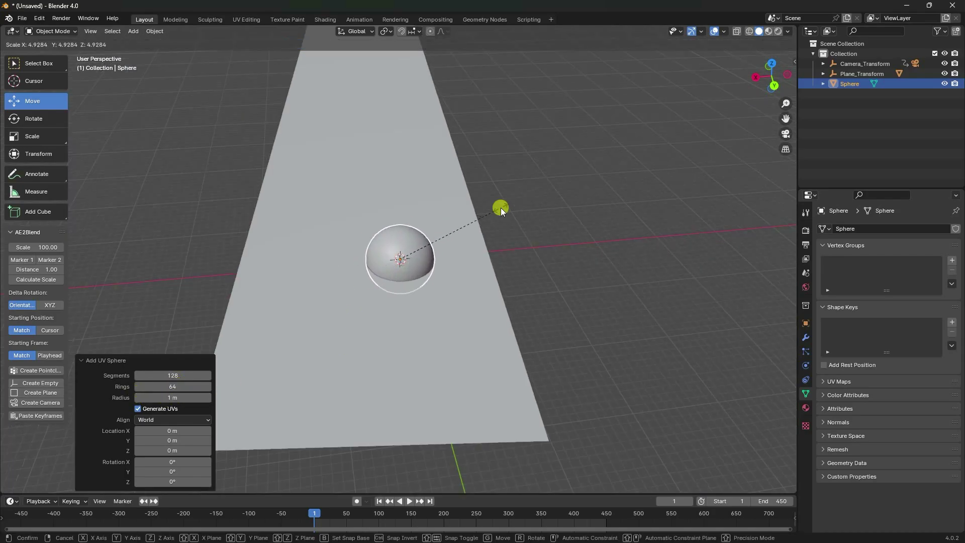
left_click(640, 155)
key("s")
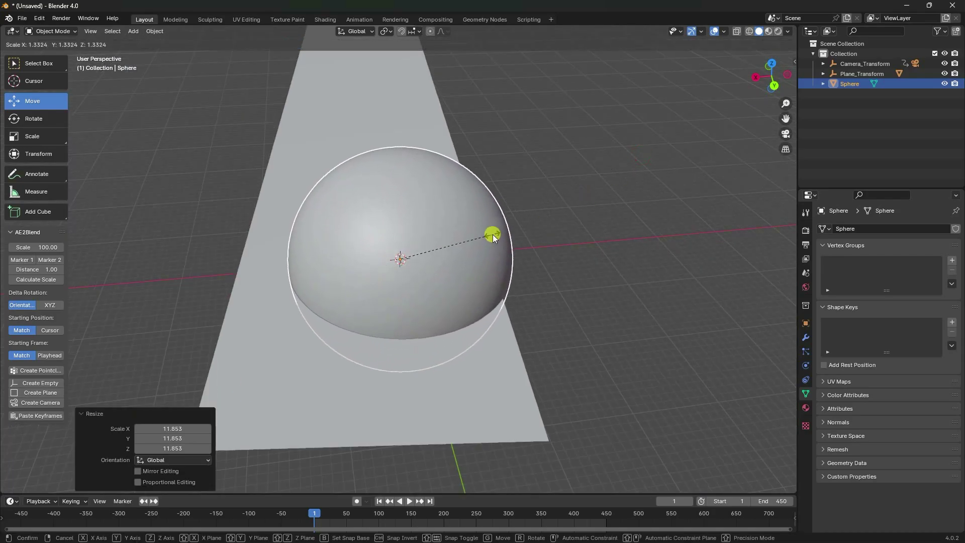
left_click(492, 234)
Move the sphere about 4.9 m along the X axis to centre it across the plane's width.
key("g")
key("x")
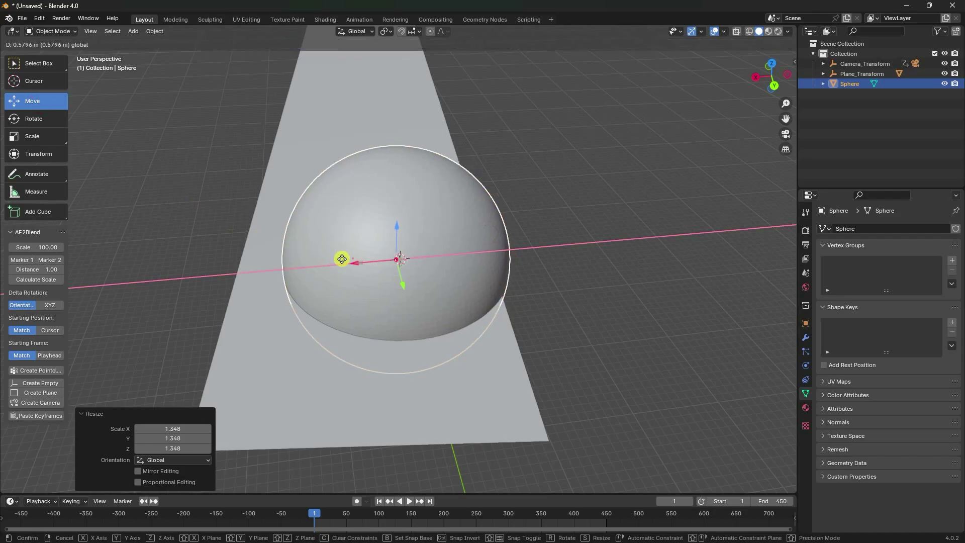
left_click(358, 272)
scroll(357, 272, "down", 2)
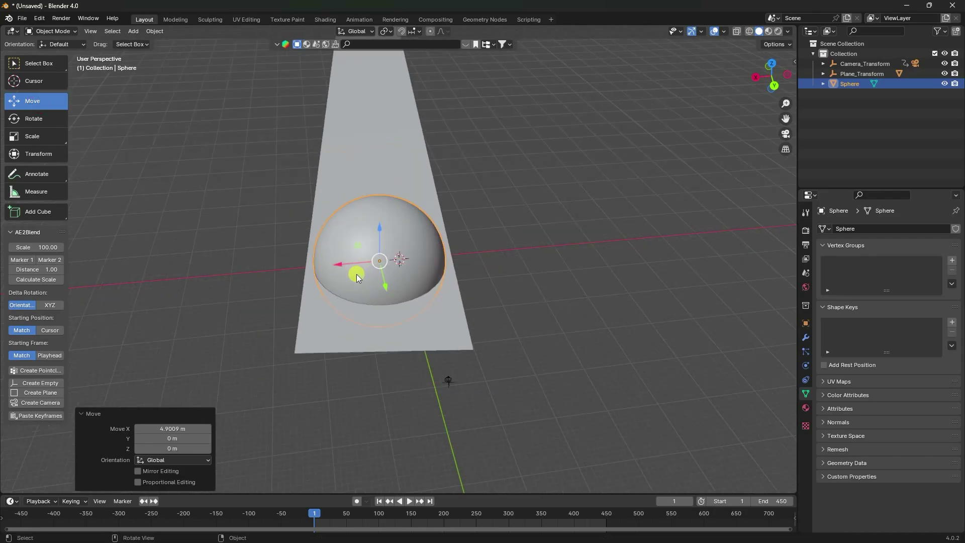
In top view, move the sphere along Y and X until it sits just past the plane's end nearest the origin.
key("KP_7")
scroll(387, 286, "down", 1)
key("KP_Decimal")
scroll(399, 248, "up", 3)
left_click_drag(370, 232, 357, 91)
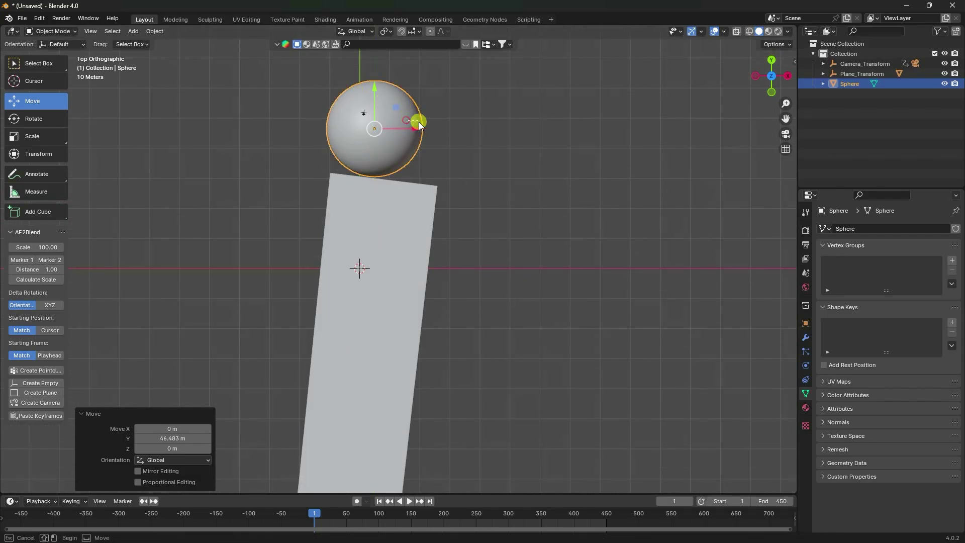
left_click_drag(411, 129, 431, 128)
left_click_drag(399, 92, 396, 78)
left_click_drag(424, 114, 432, 119)
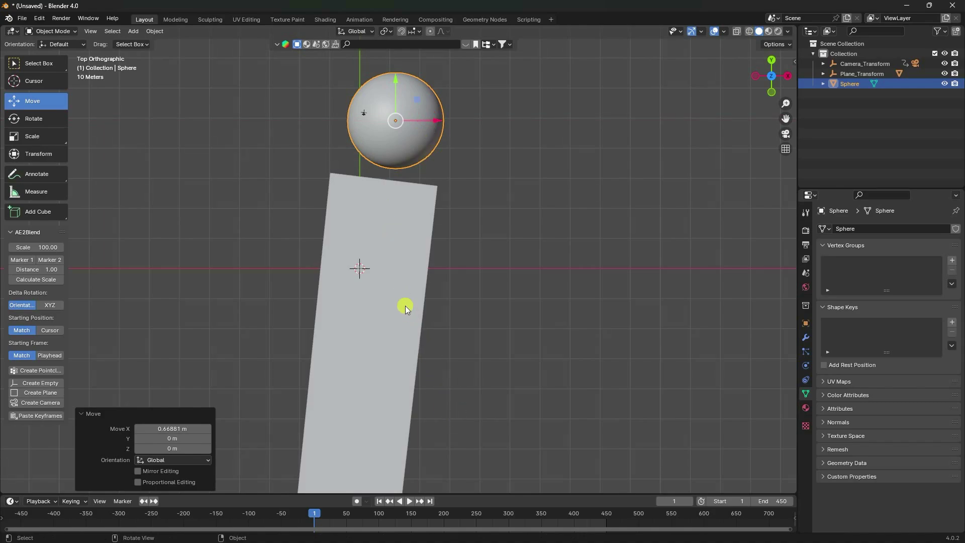
Insert a keyframe for the sphere's starting position at frame 1.
scroll(397, 289, "down", 4)
scroll(393, 296, "up", 2)
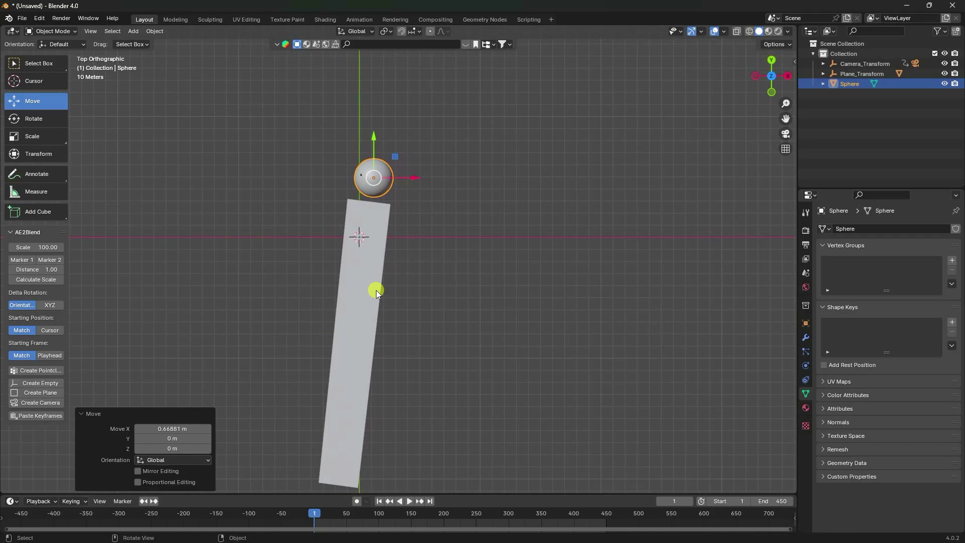
key("i")
left_click(301, 289)
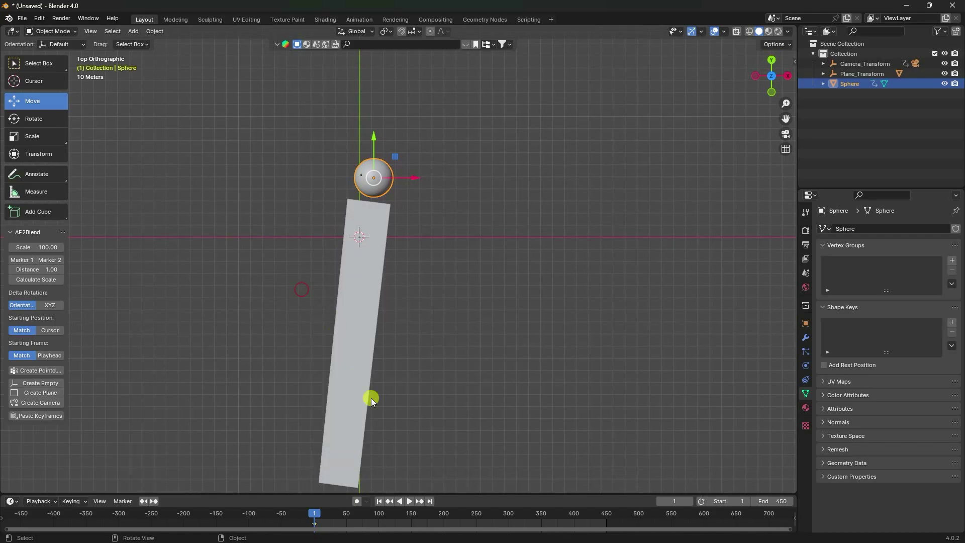
Set the current frame to 500 for the sphere's end position.
left_click(429, 501)
middle_click_drag(388, 376, 369, 316, "shift")
left_click(639, 512)
key("space")
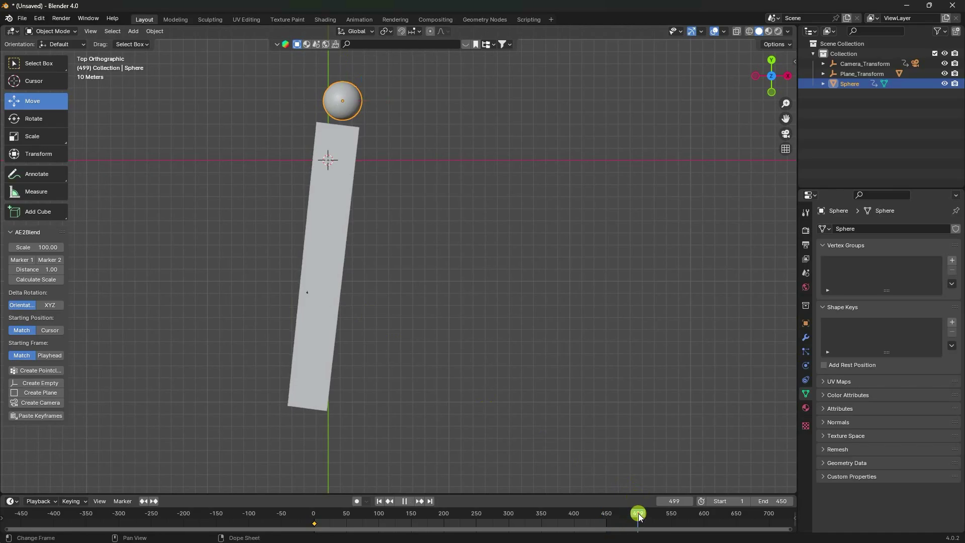
scroll(454, 285, "down", 1)
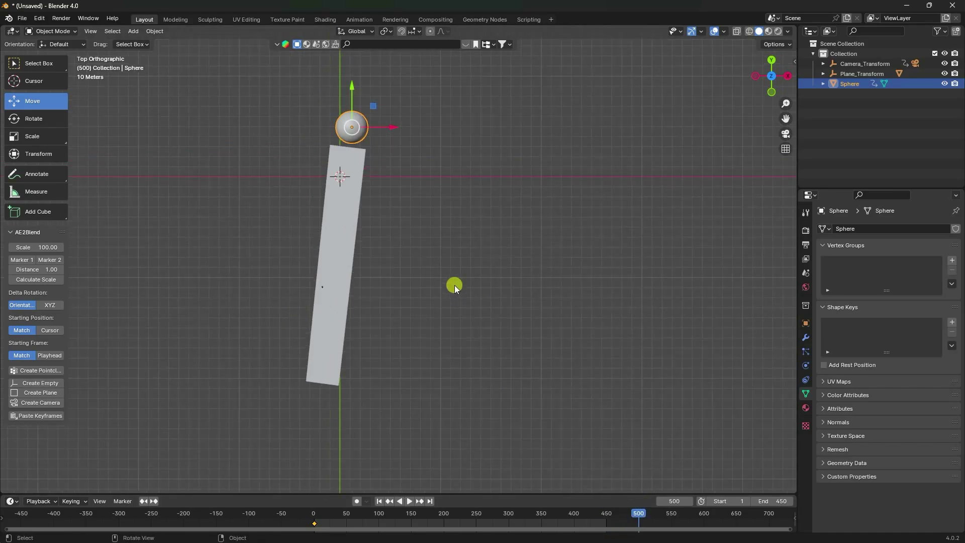
Move the sphere just beyond the plane's opposite end and insert a keyframe there at frame 500.
left_click_drag(359, 101, 392, 396)
scroll(422, 359, "up", 3)
middle_click_drag(422, 360, 484, 280, "shift")
left_click_drag(435, 443, 382, 446)
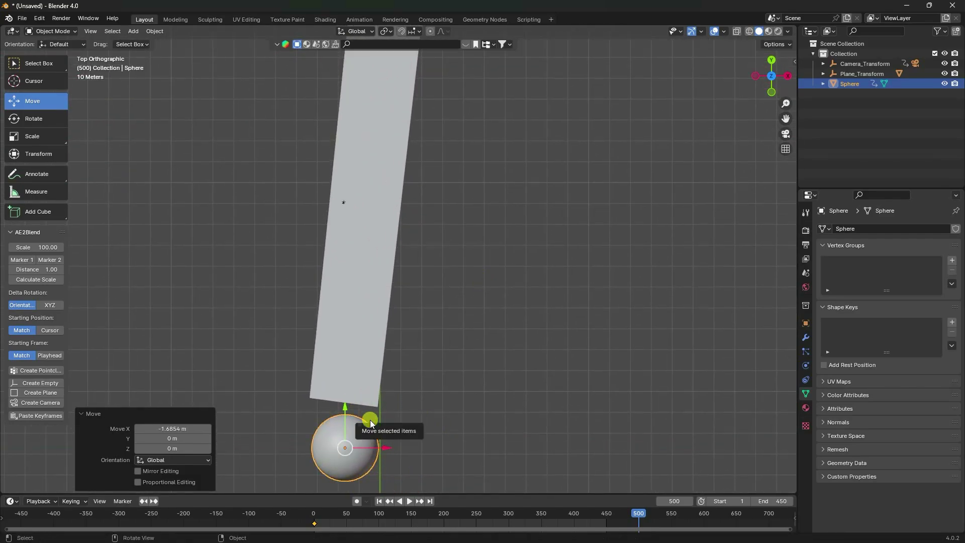
key("i")
left_click(299, 359)
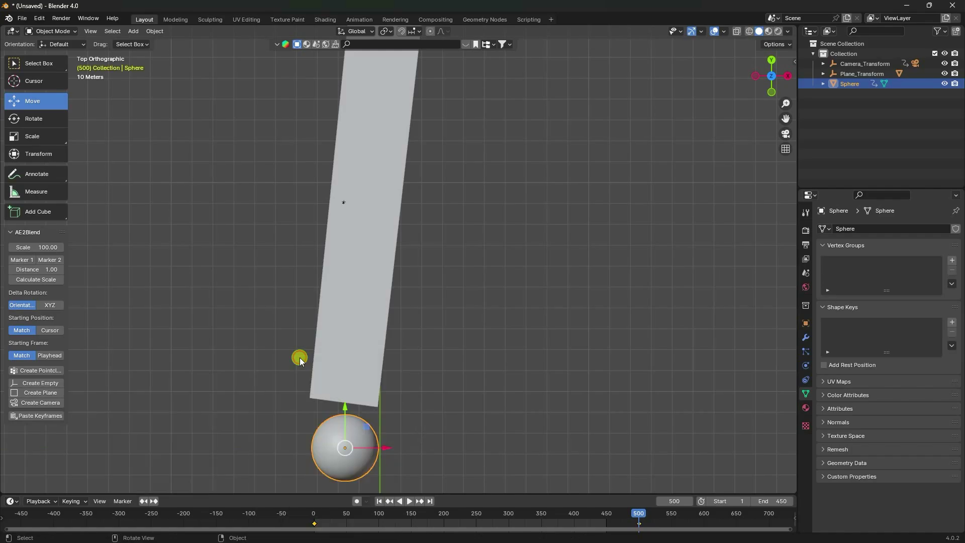
Return to frame 1, enlarge the timeline and set both sphere keyframes to Linear interpolation.
left_click(378, 501)
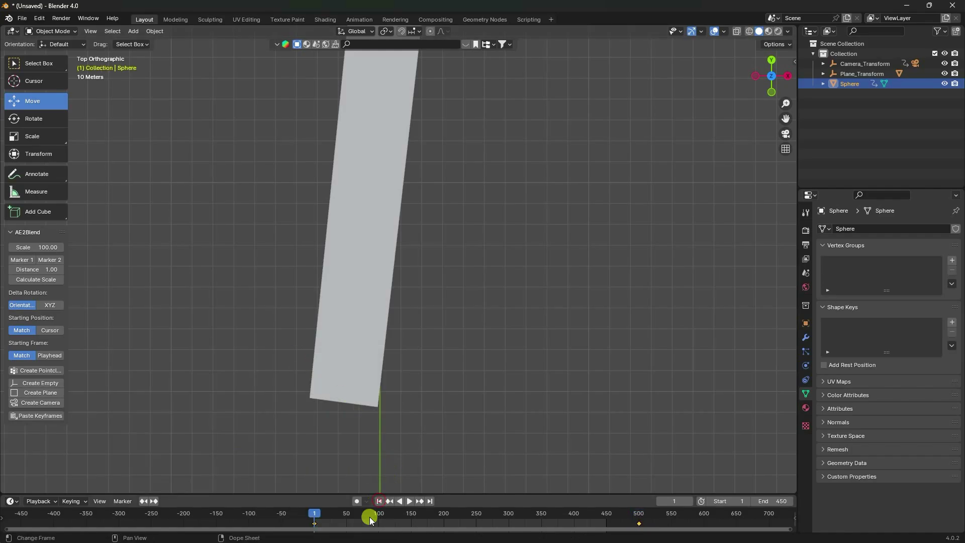
middle_click_drag(370, 517, 196, 527)
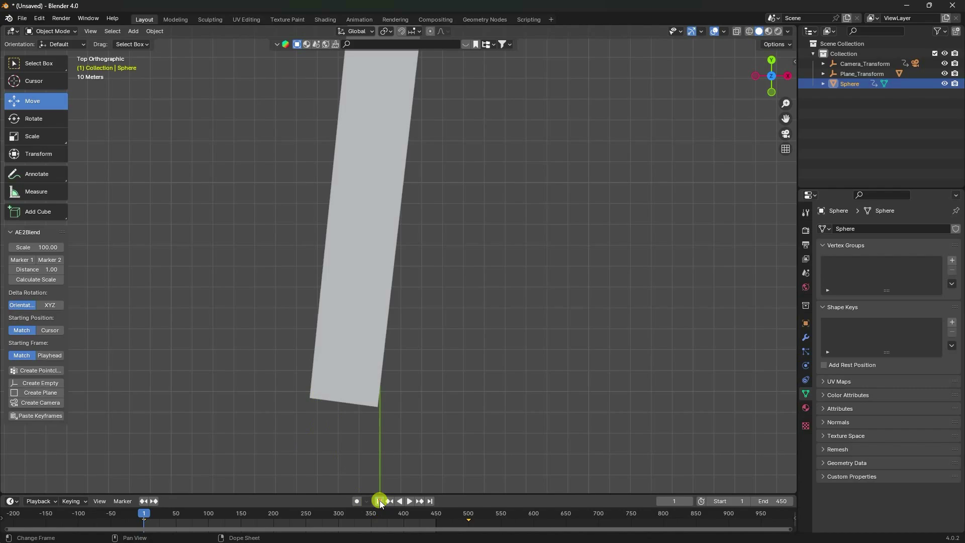
scroll(402, 391, "down", 3)
middle_click_drag(413, 281, 409, 320, "shift")
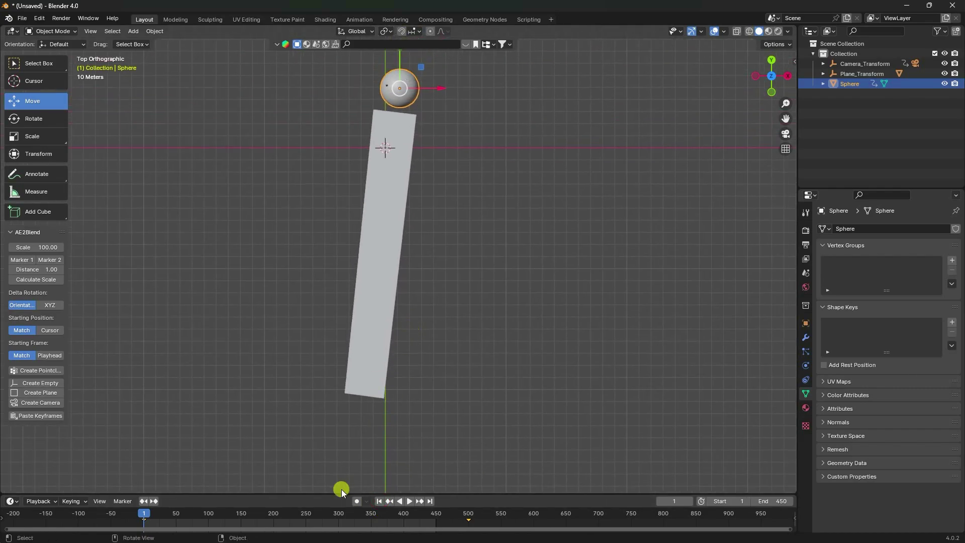
left_click_drag(340, 490, 342, 430)
middle_click_drag(377, 483, 368, 510)
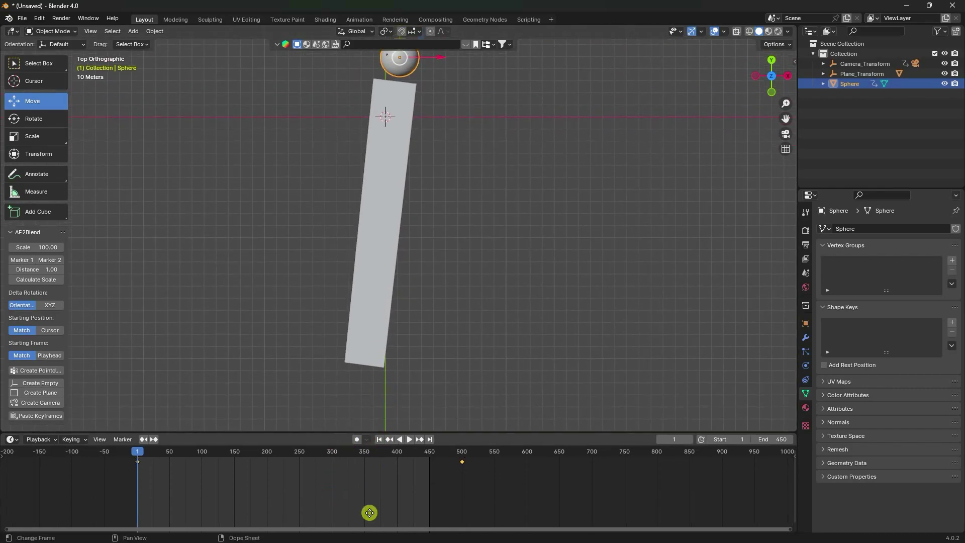
left_click_drag(499, 484, 116, 433)
key("t")
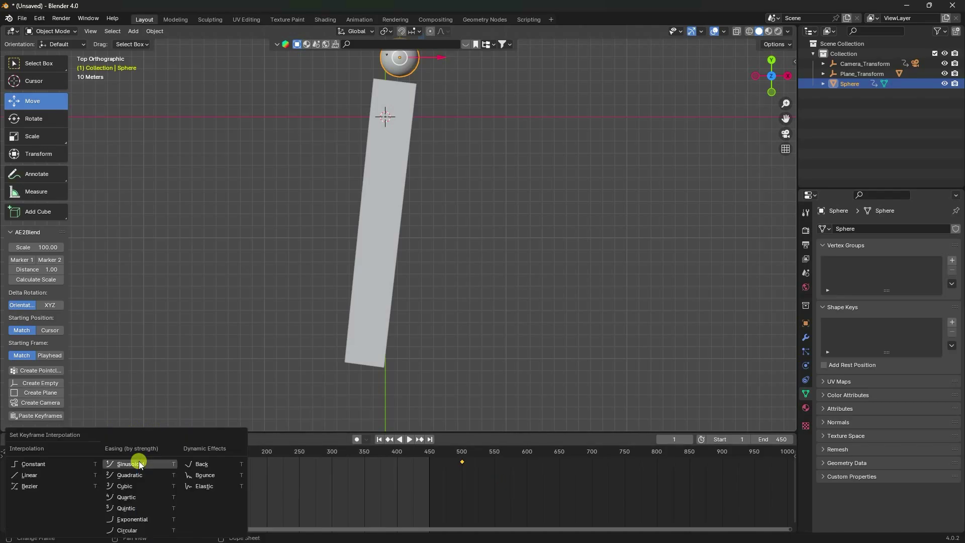
left_click(31, 474)
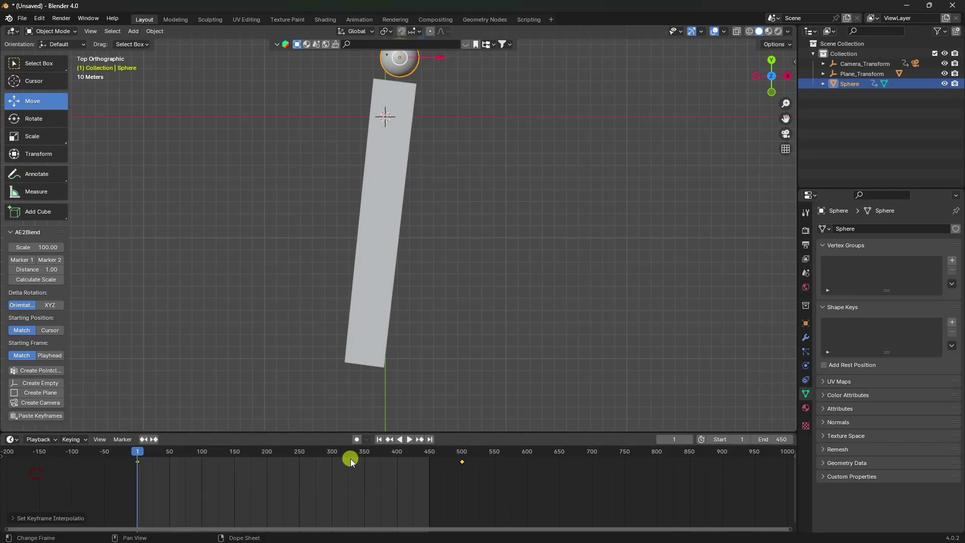
Play back the sphere's movement along the plane in top view and through the tracked camera, and return to frame 1.
left_click(410, 439)
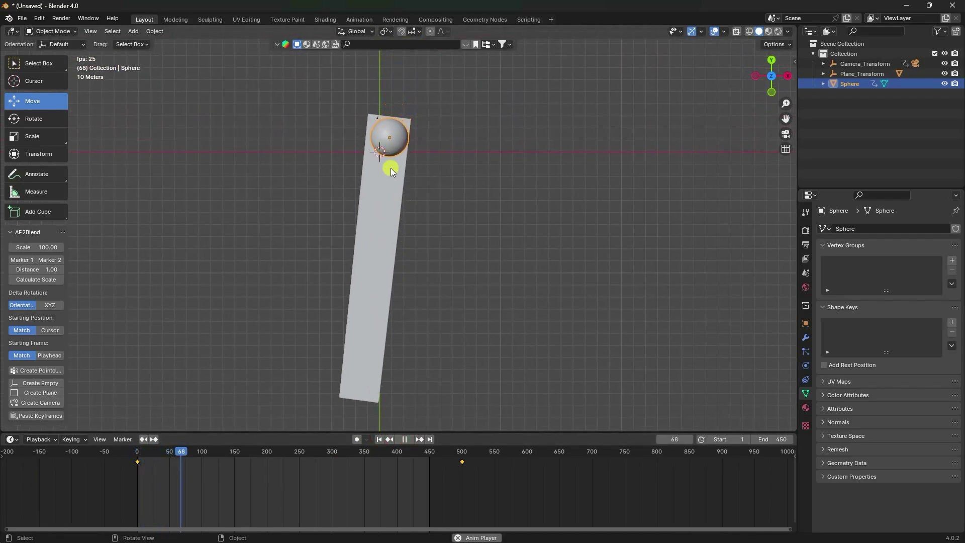
left_click(405, 439)
middle_click_drag(390, 355, 390, 356)
key("KP_0")
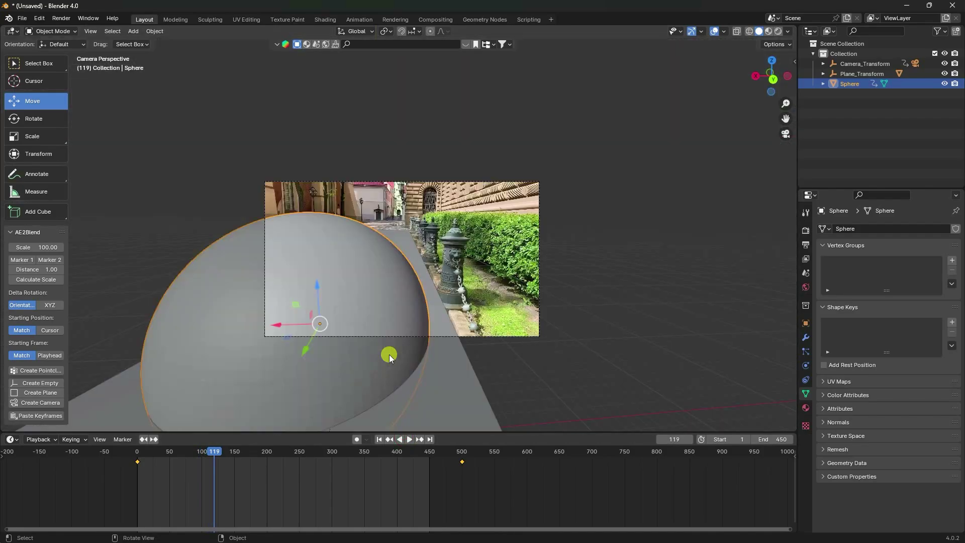
left_click(380, 439)
left_click(409, 439)
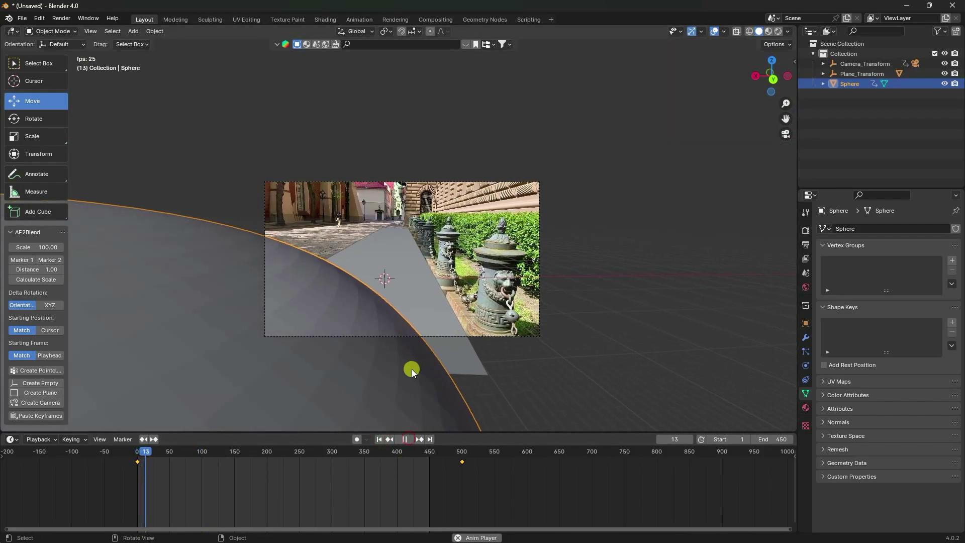
left_click_drag(350, 432, 341, 503)
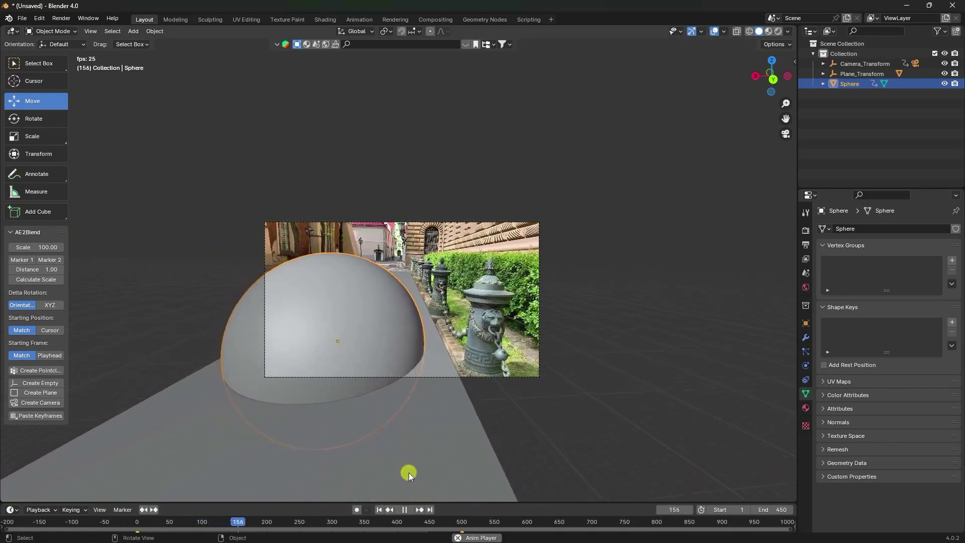
left_click(404, 505)
left_click(379, 509)
Select the ground plane, enable Dynamic Paint physics on it and add a canvas.
middle_click_drag(375, 477, 358, 388)
scroll(357, 366, "down", 3)
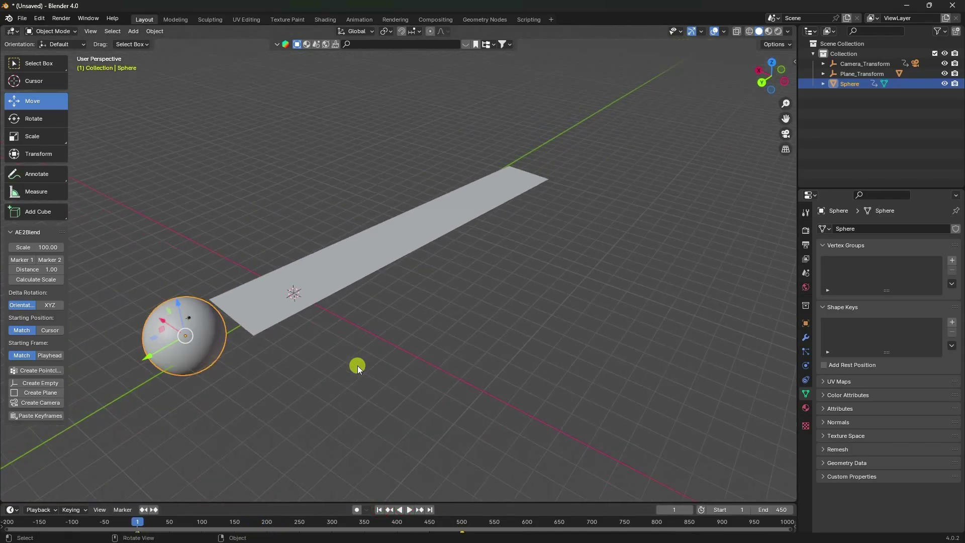
left_click(347, 263)
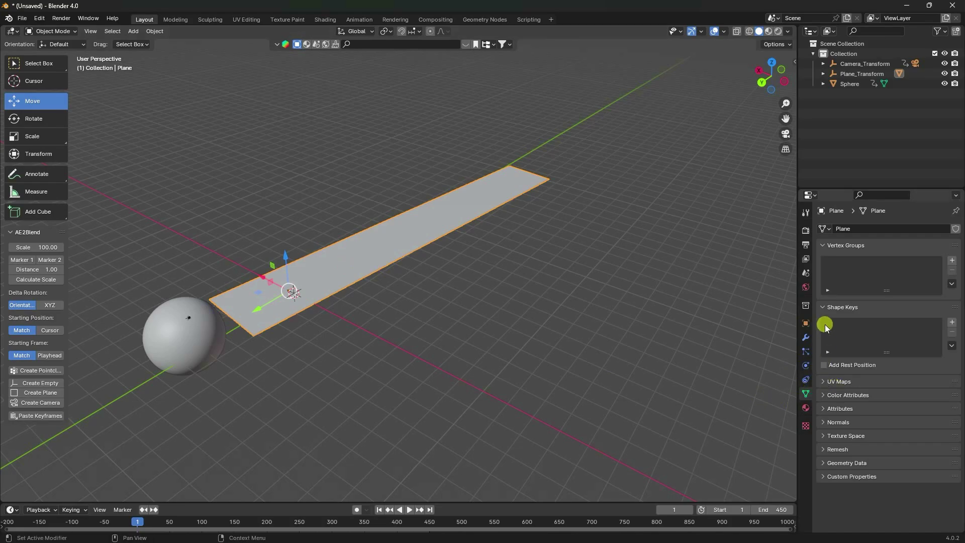
left_click(806, 368)
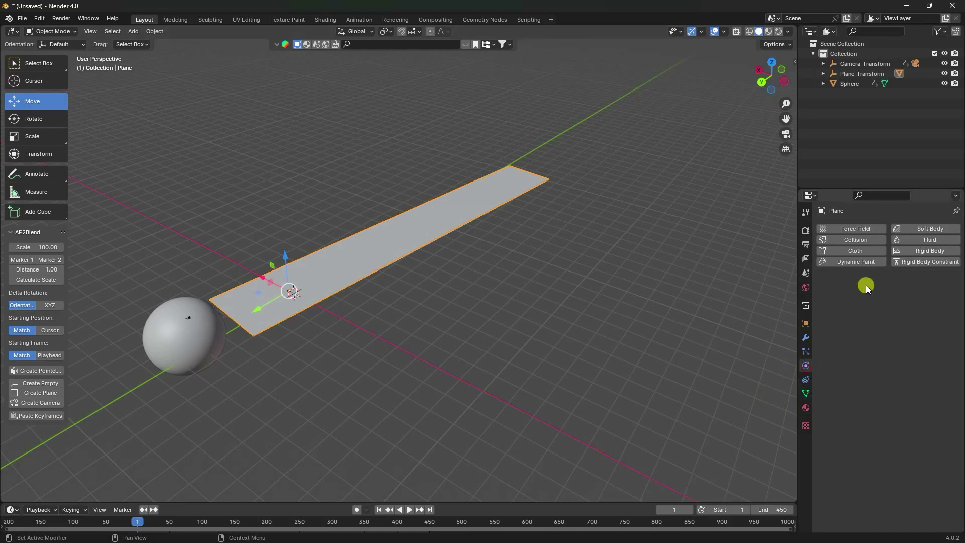
left_click(850, 261)
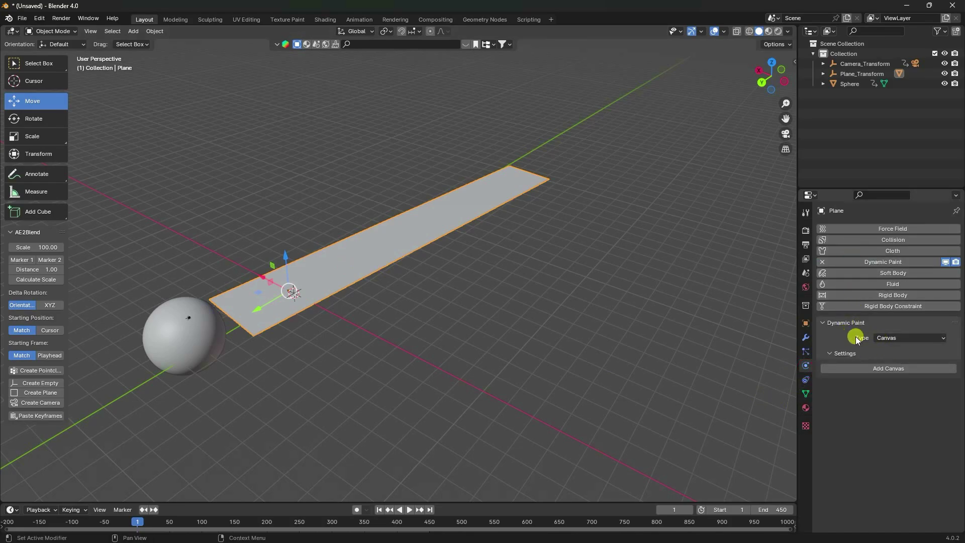
left_click(873, 369)
Set the canvas surface type to Weight, add its output vertex group and expand the cache settings.
scroll(849, 402, "down", 5)
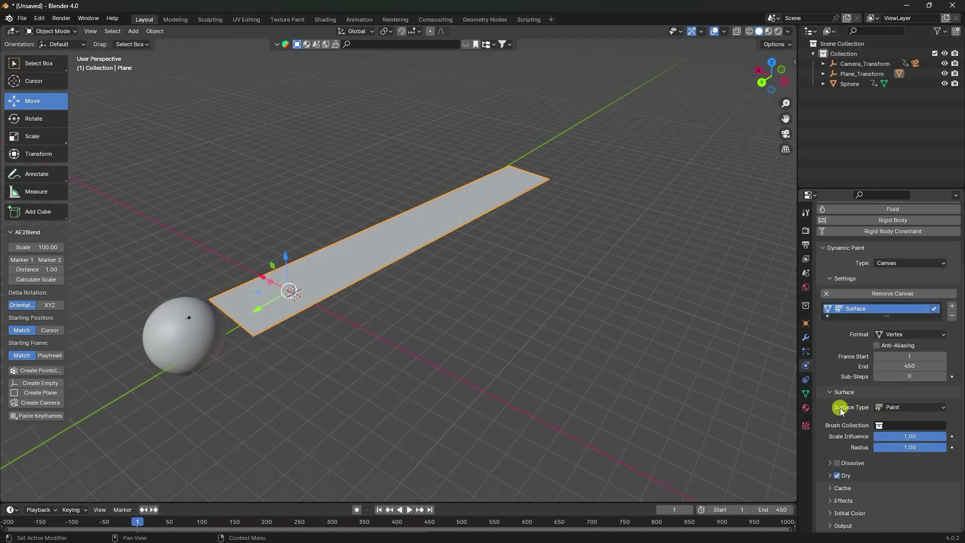
left_click(889, 405)
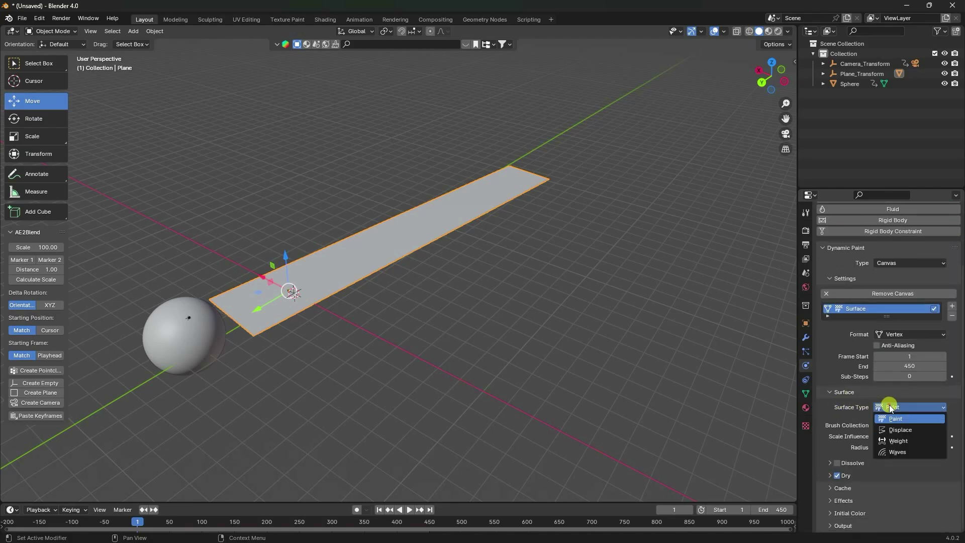
left_click(892, 442)
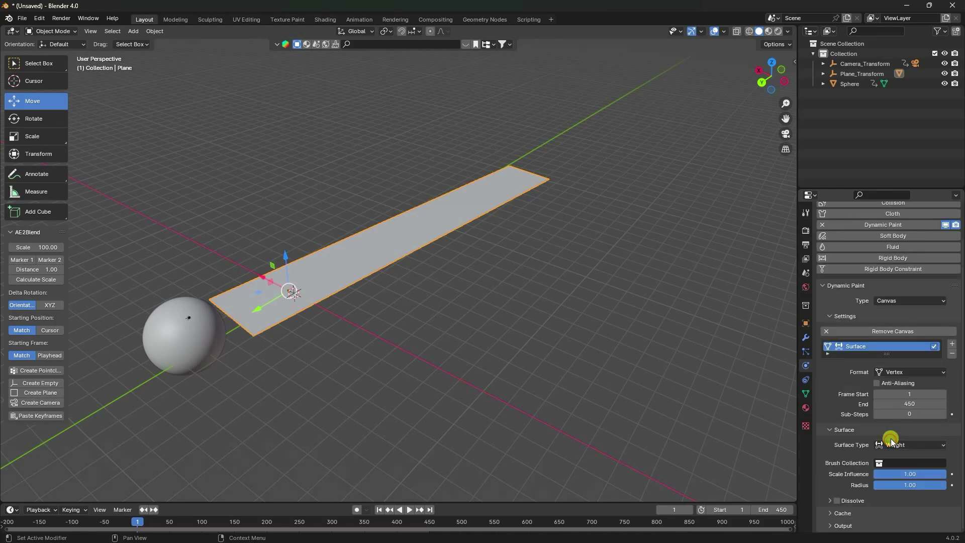
left_click(831, 526)
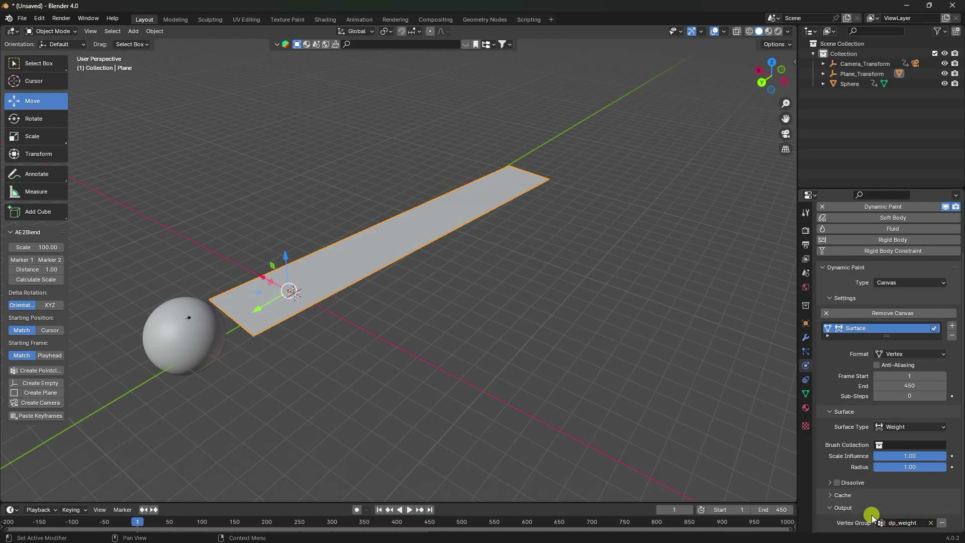
scroll(827, 477, "down", 5)
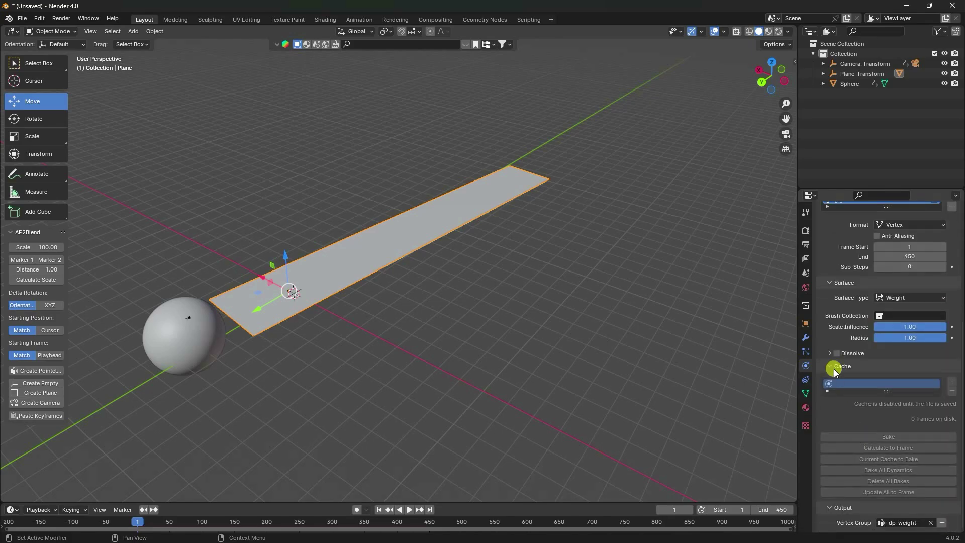
Enable Dynamic Paint physics on the sphere, set its type to Brush and add the brush.
scroll(848, 405, "up", 6)
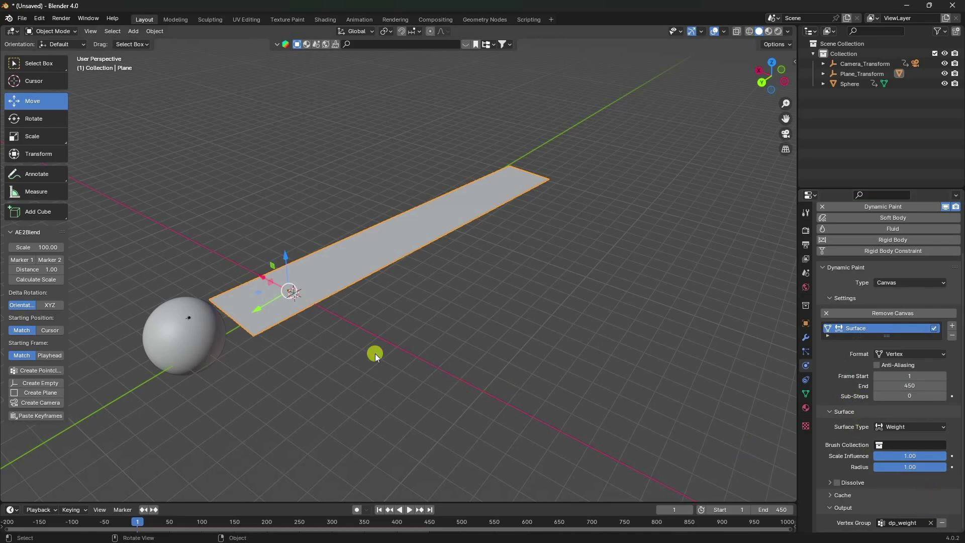
left_click(205, 339)
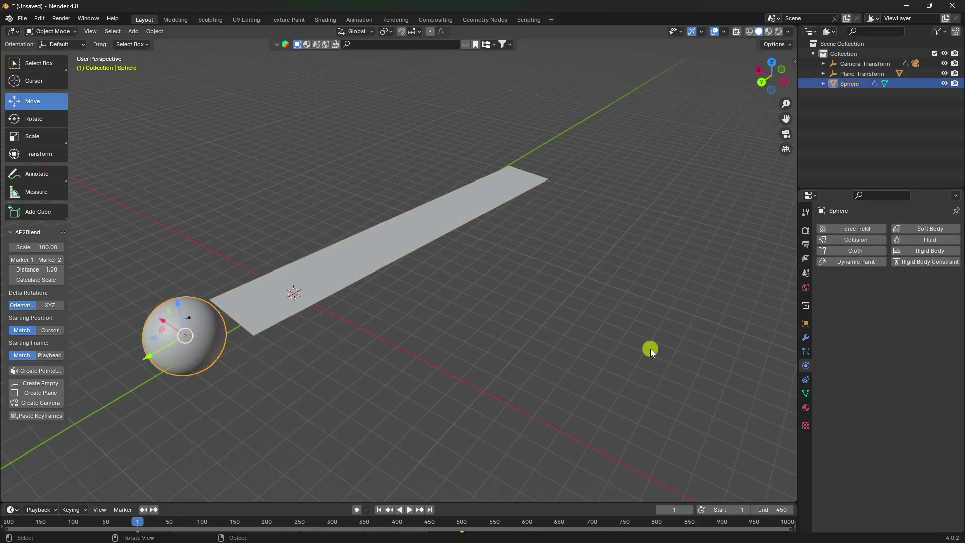
left_click(844, 263)
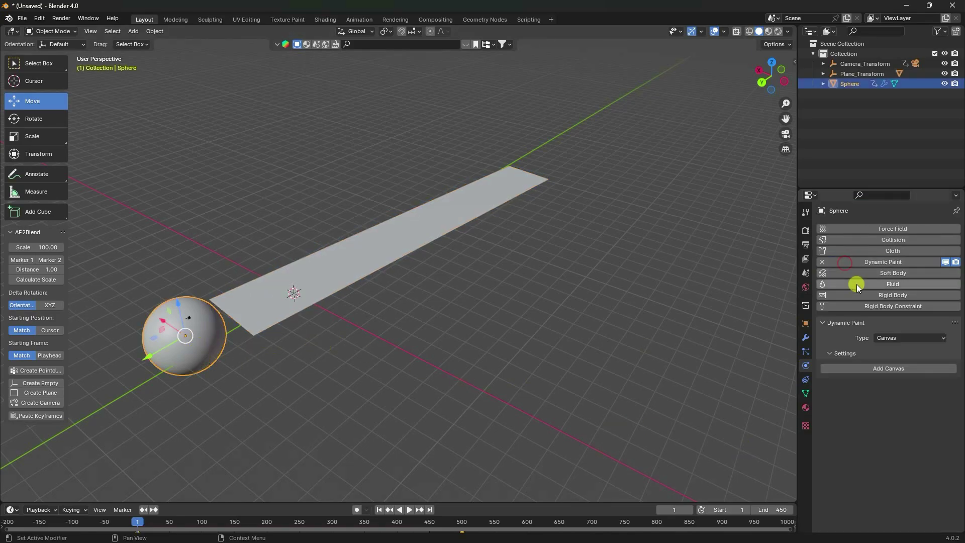
left_click(887, 338)
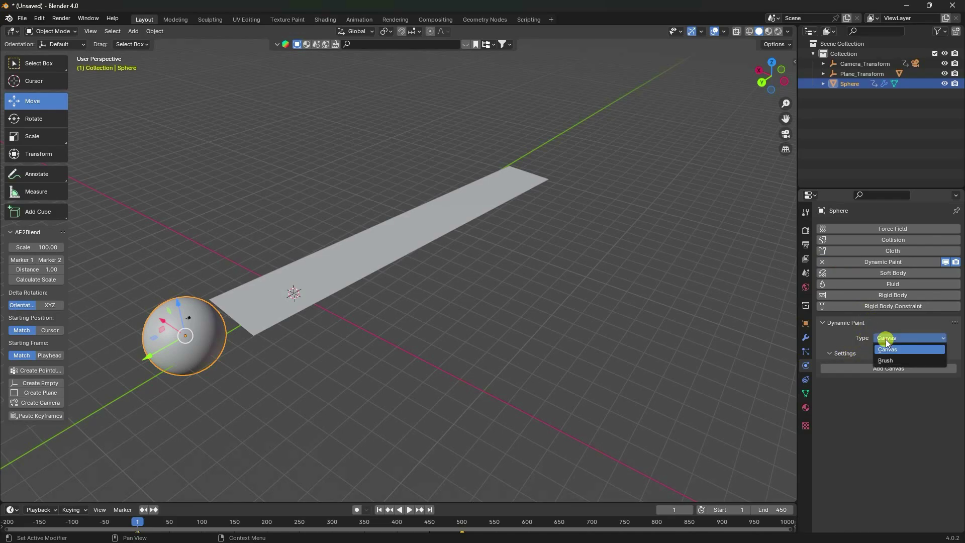
left_click(885, 359)
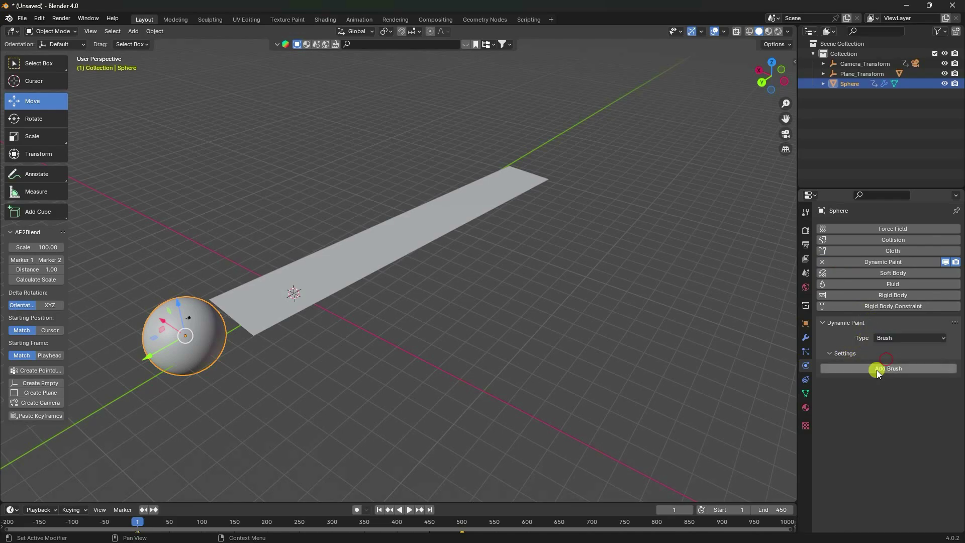
left_click(874, 369)
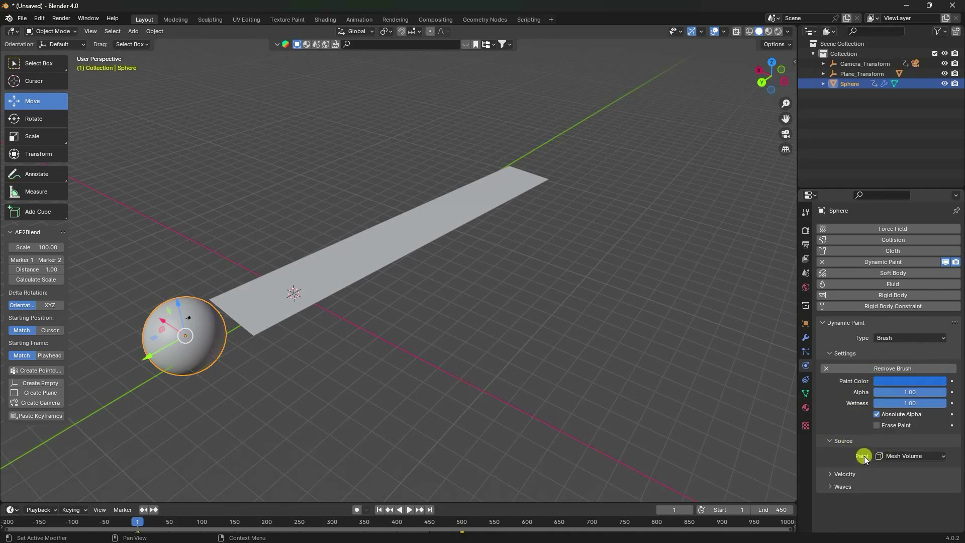
Set the sphere brush's paint source to Proximity.
left_click(897, 457)
left_click(877, 489)
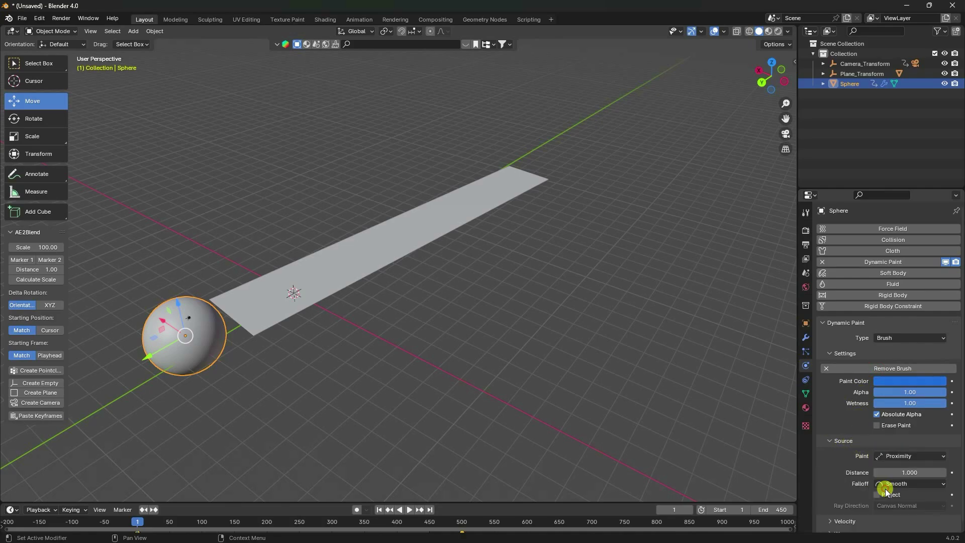
scroll(847, 490, "down", 1)
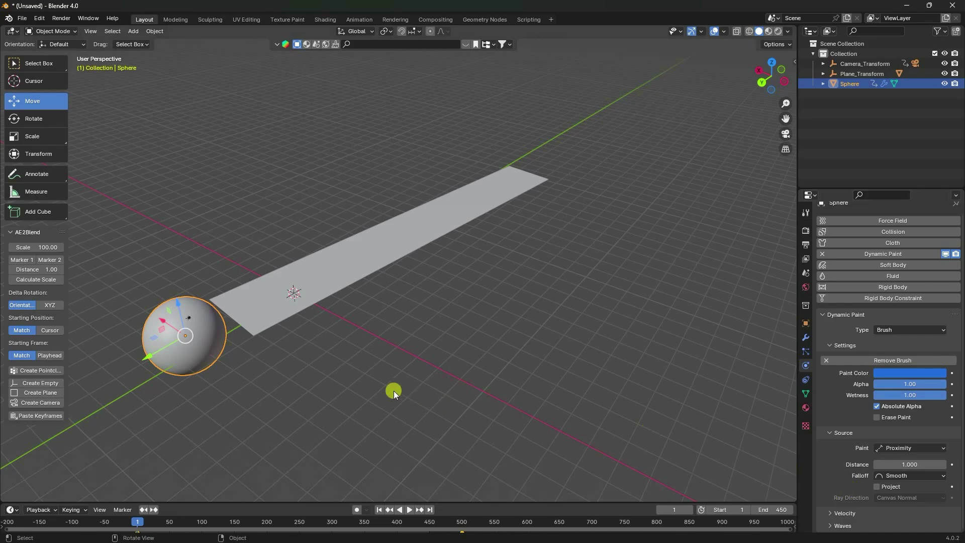
Play back the sphere painting weights on the ground plane in Weight Paint mode, and return to frame 1 and Object Mode.
scroll(394, 391, "up", 4)
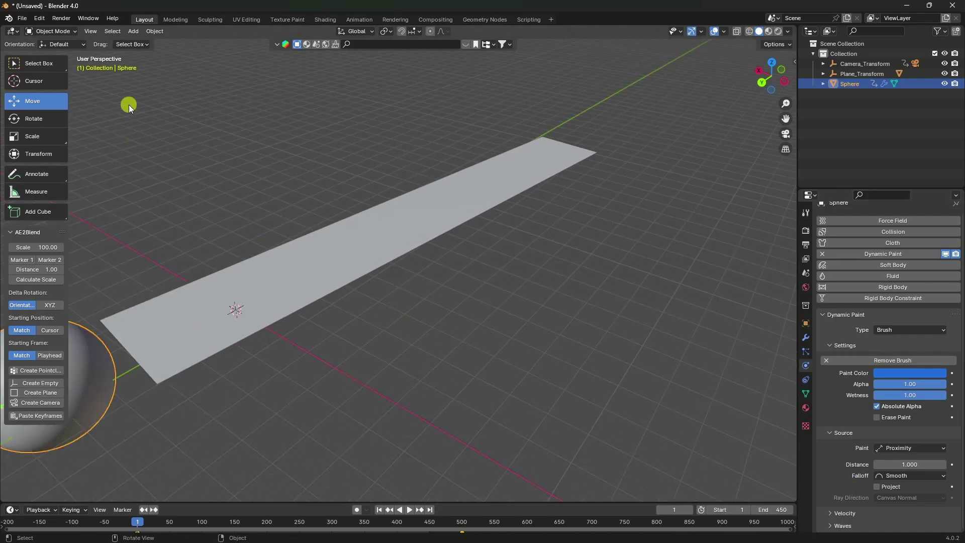
left_click(245, 271)
left_click(62, 35)
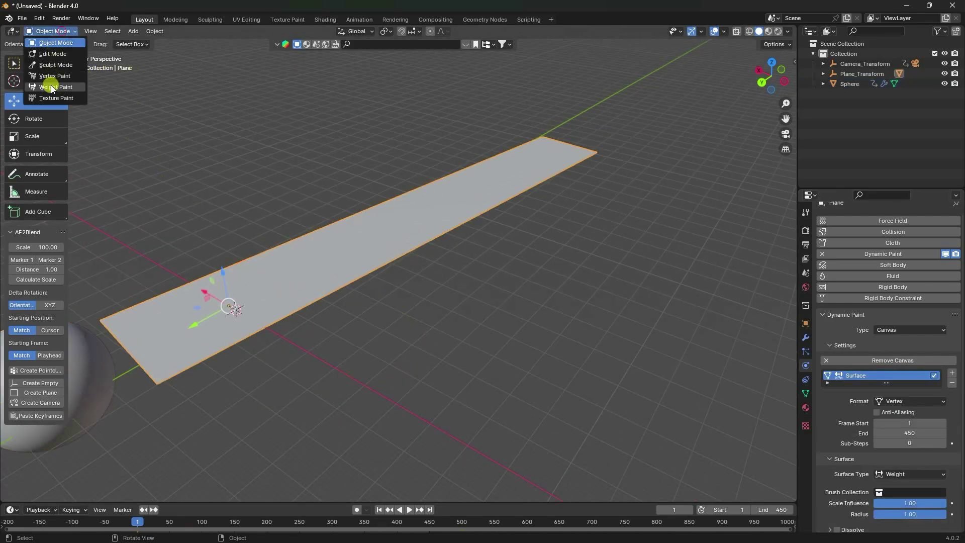
left_click(50, 86)
left_click(404, 505)
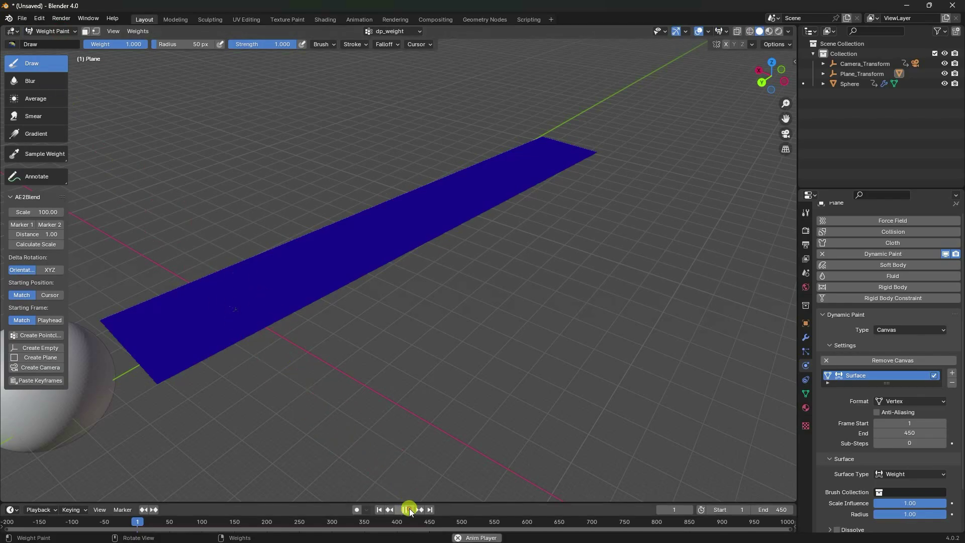
scroll(256, 383, "up", 1)
scroll(276, 379, "down", 4)
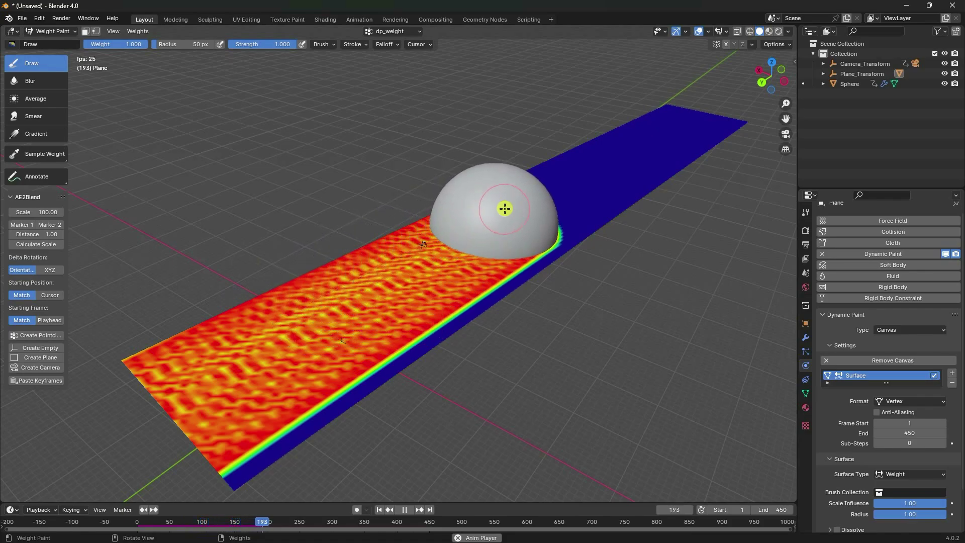
left_click(404, 508)
left_click(379, 509)
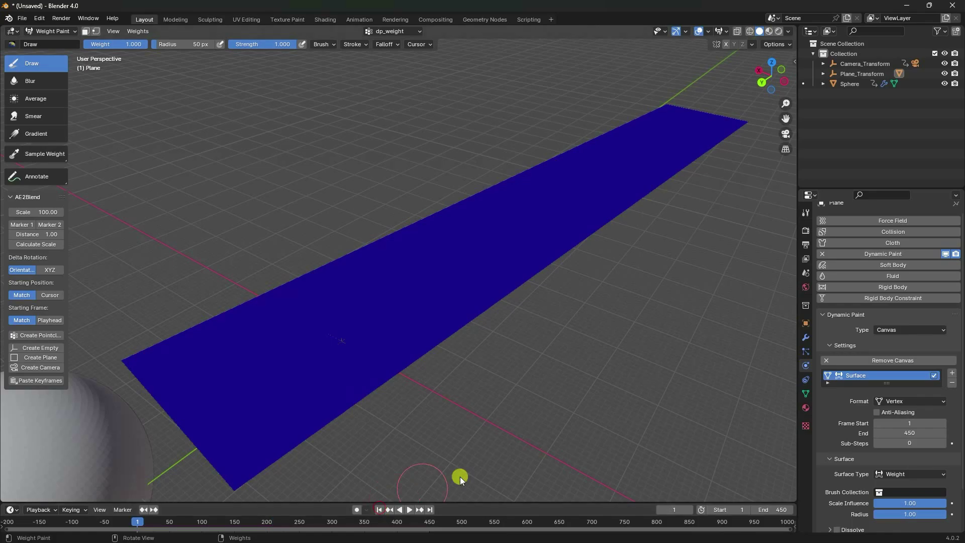
left_click(50, 31)
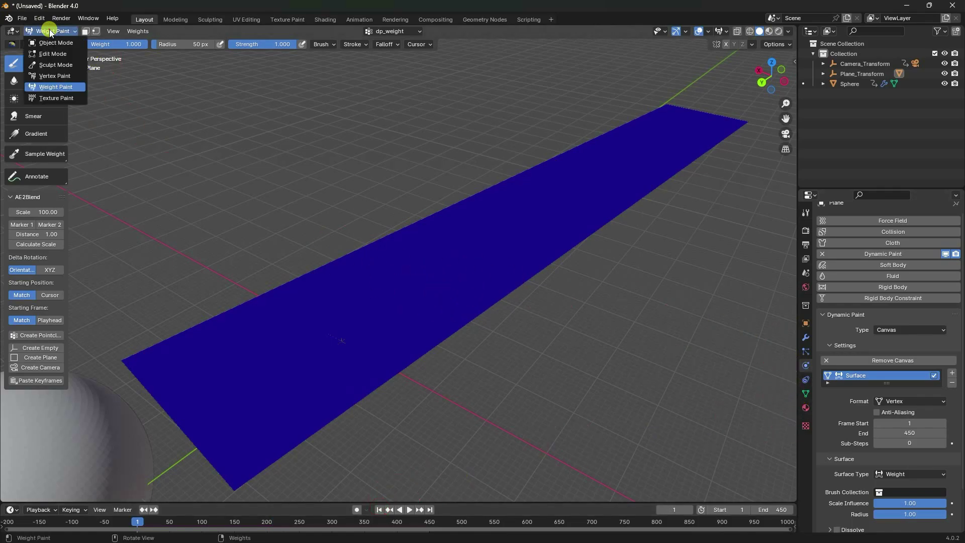
left_click(40, 41)
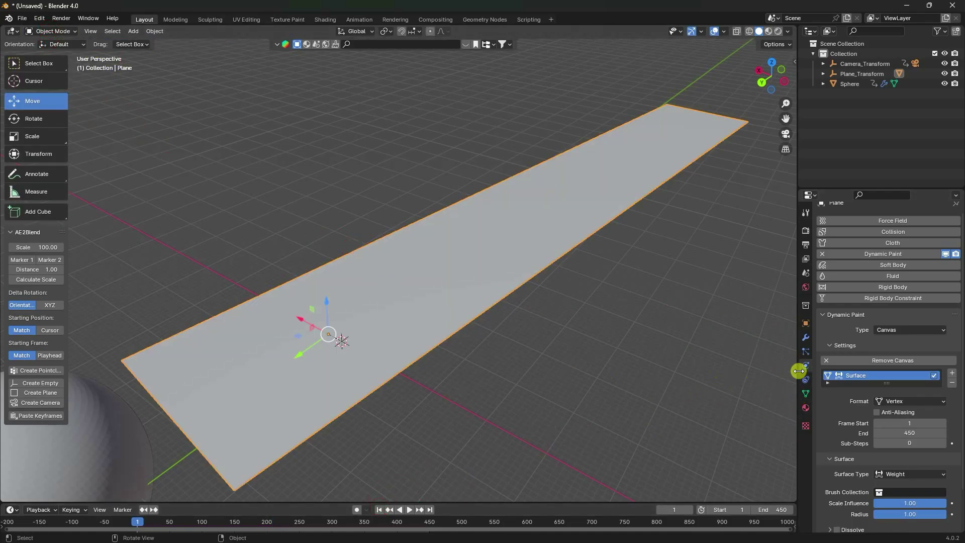
Save the file to the Desktop as AA and bake the ground plane's Dynamic Paint cache.
scroll(834, 437, "down", 2)
left_click(829, 496)
scroll(830, 498, "down", 5)
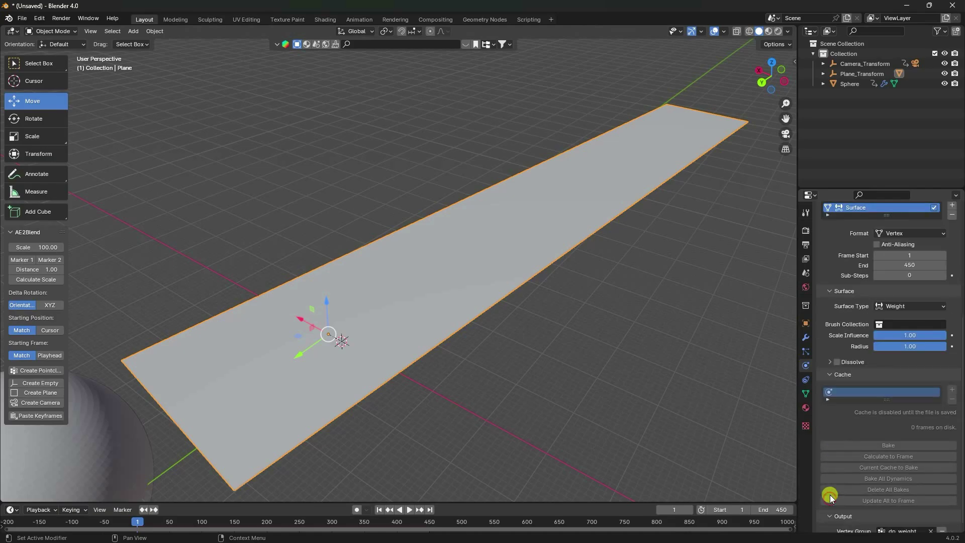
left_click(22, 18)
left_click(34, 85)
left_click(170, 154)
double_click(274, 456)
type("AA")
left_click(726, 456)
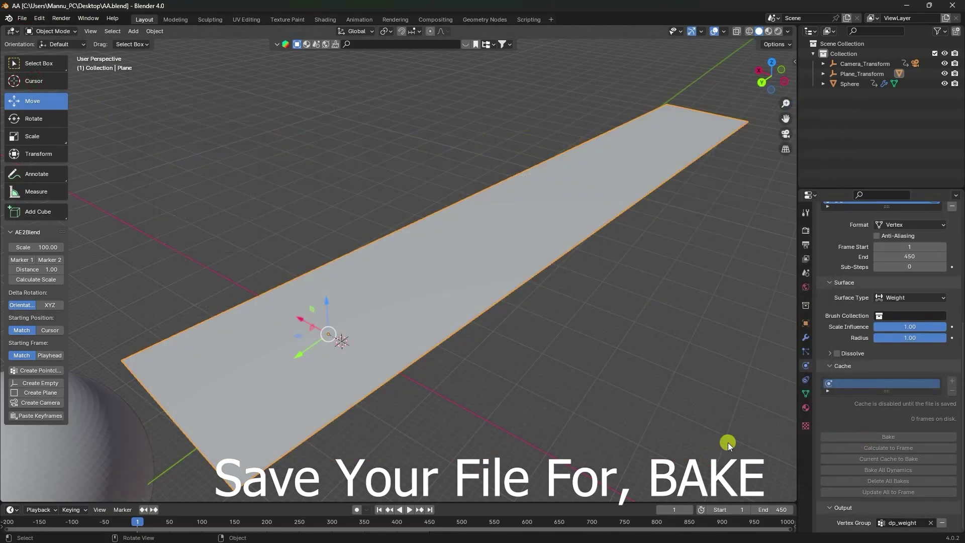
left_click(892, 437)
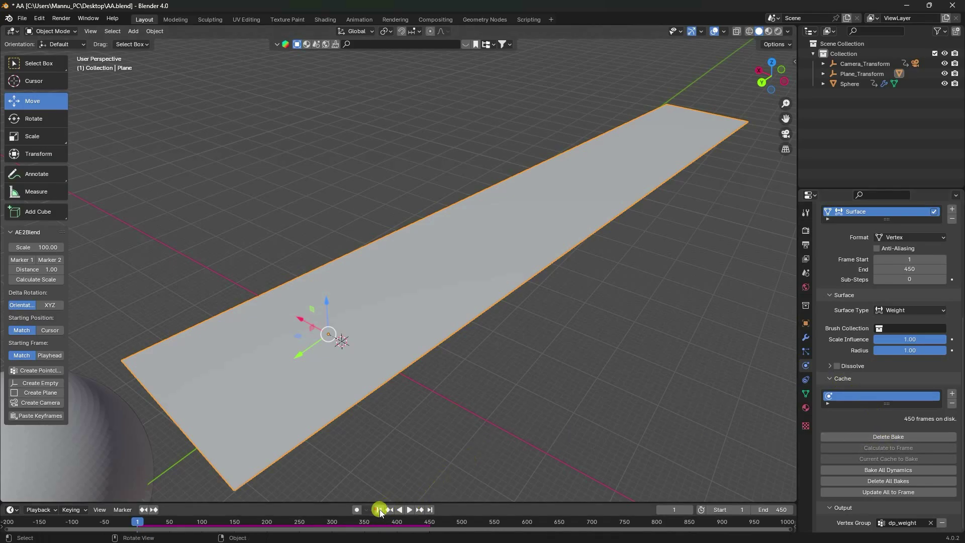
Check the baked weight animation on the ground plane in Weight Paint mode, and return to Object Mode at frame 1.
left_click(53, 31)
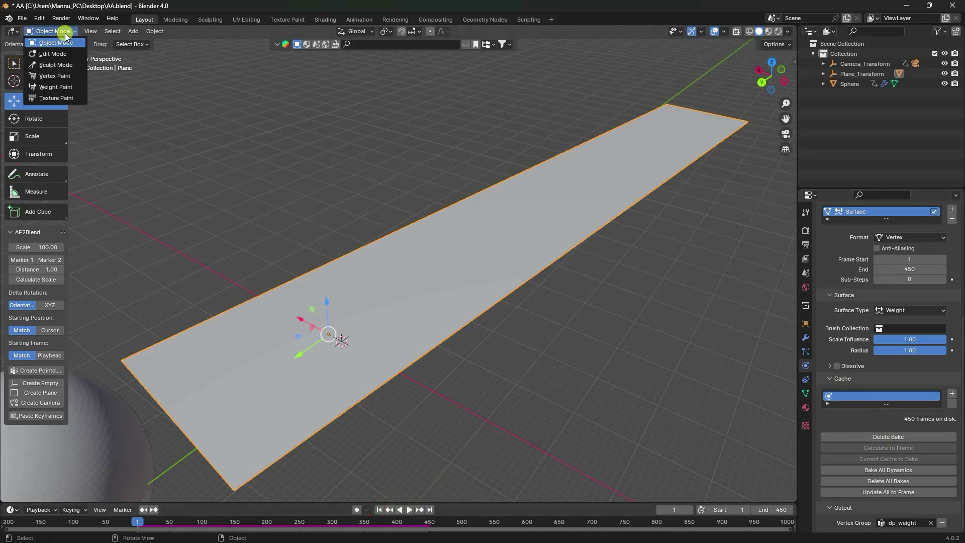
left_click(55, 87)
right_click(408, 509)
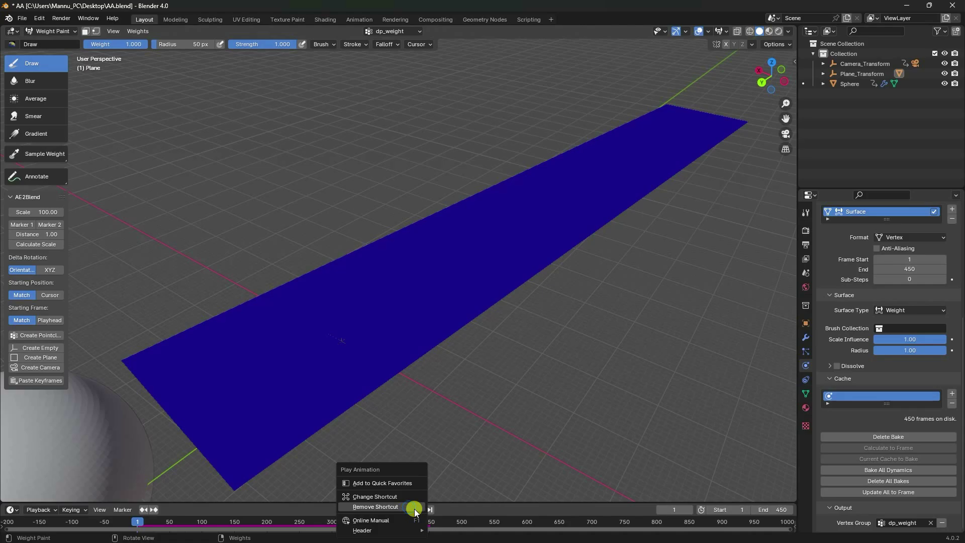
key("Escape")
key("space")
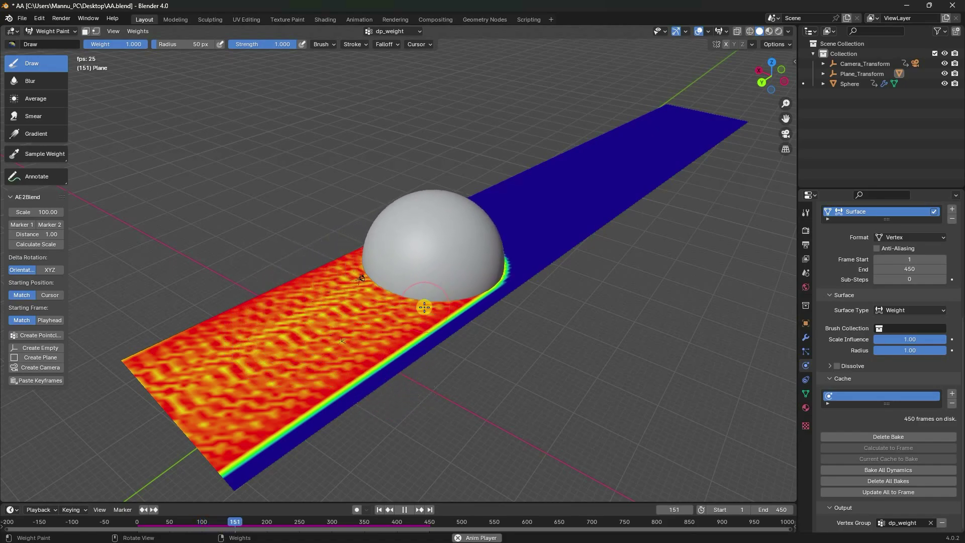
left_click(52, 31)
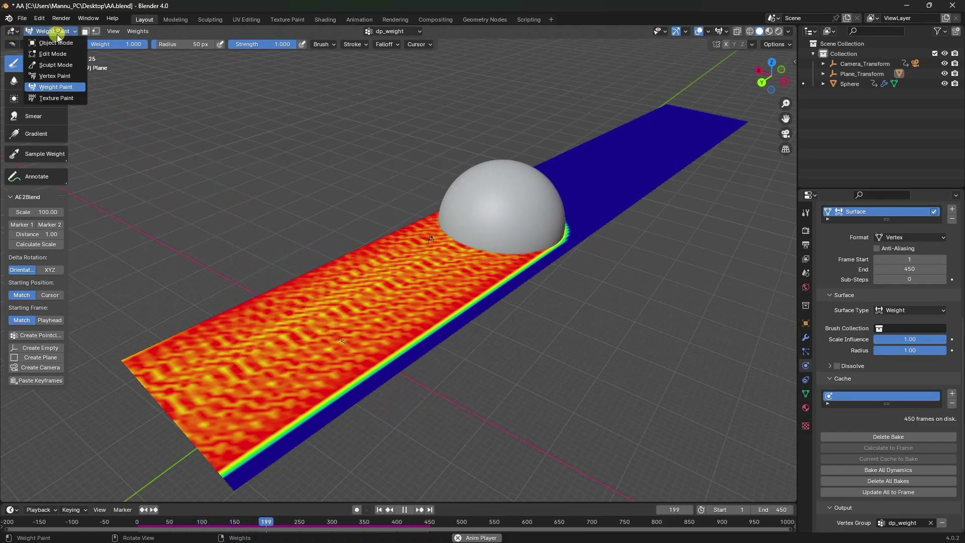
left_click(55, 42)
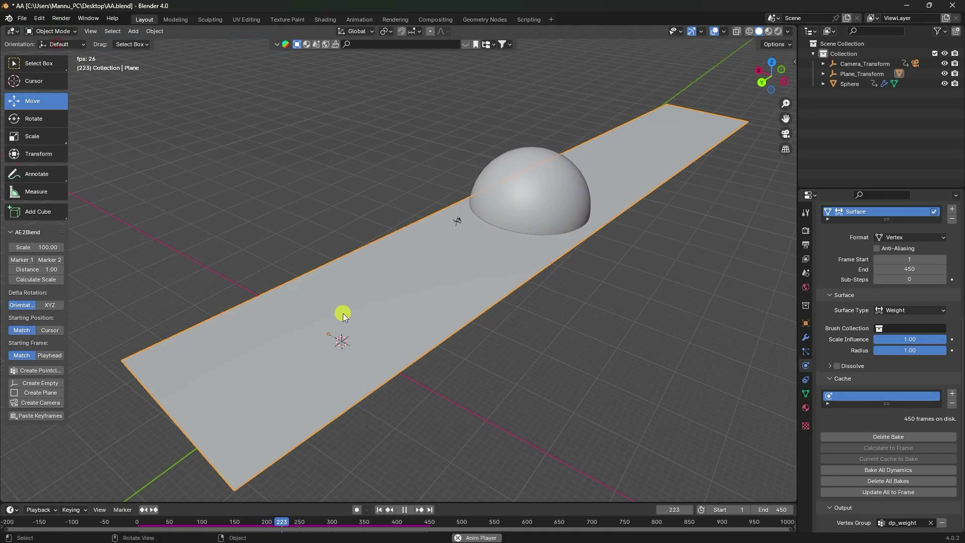
left_click(378, 509)
left_click(406, 508)
left_click(381, 509)
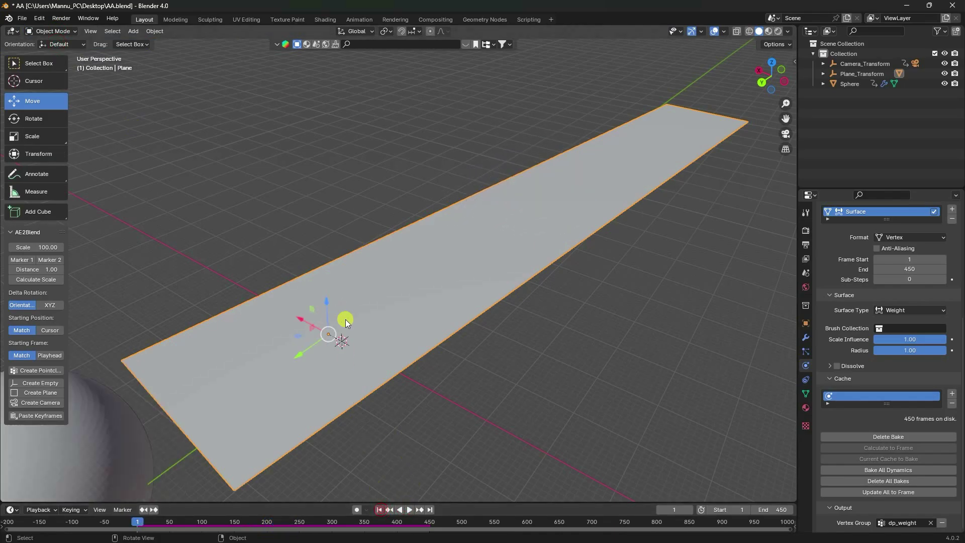
Create a new collection in the scene and rename it GRASS.
scroll(345, 319, "down", 4)
left_click(871, 125)
right_click(871, 126)
left_click(844, 122)
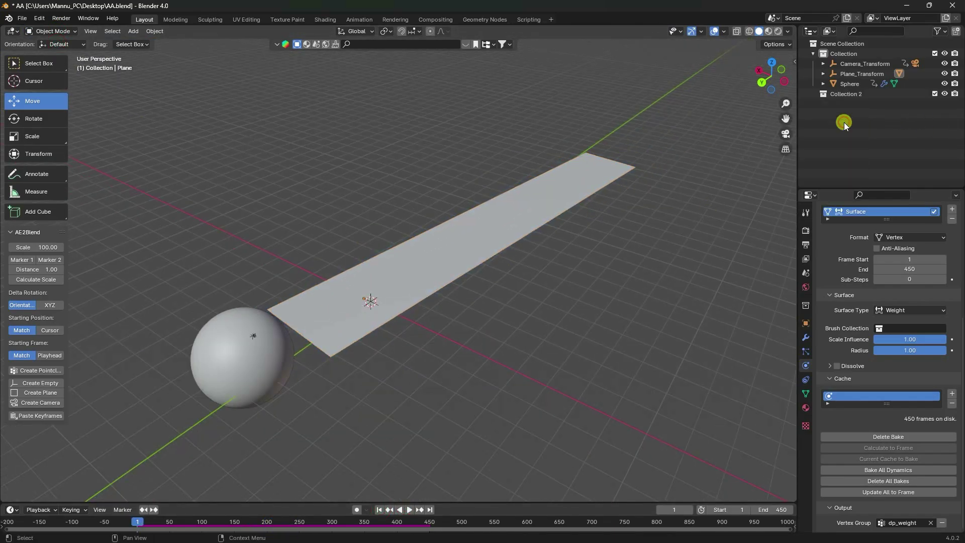
double_click(835, 96)
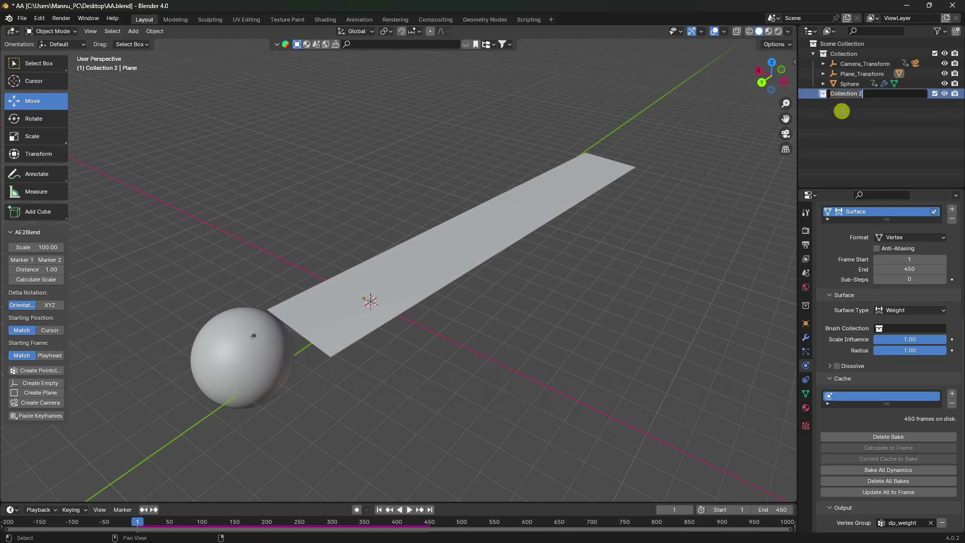
type("GRASS")
key("Return")
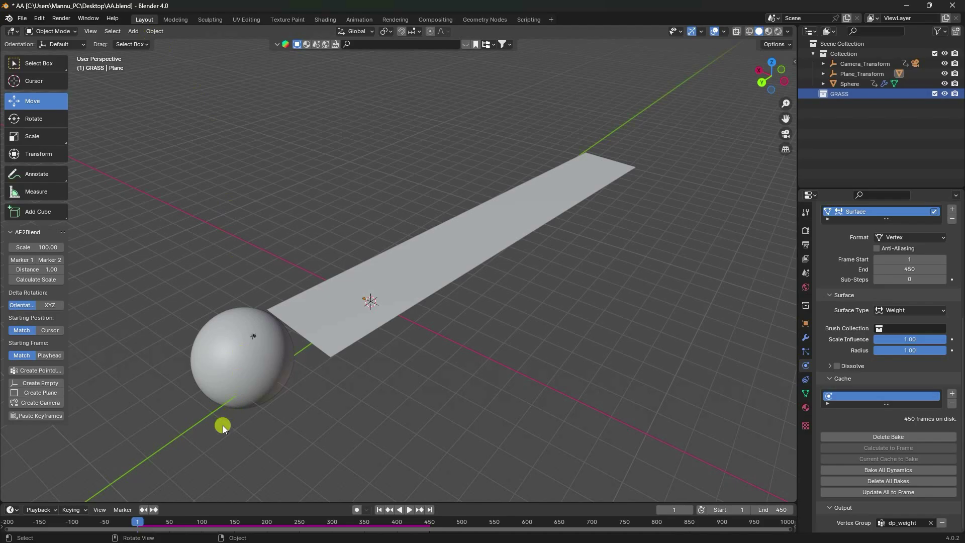
Enlarge the timeline area and change it to the Asset Browser.
left_click_drag(204, 501, 211, 436)
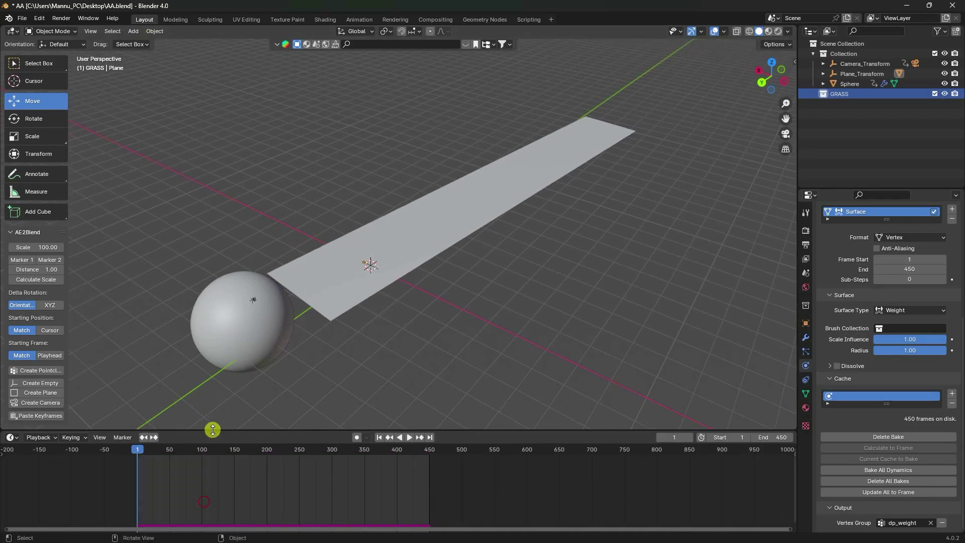
left_click(11, 437)
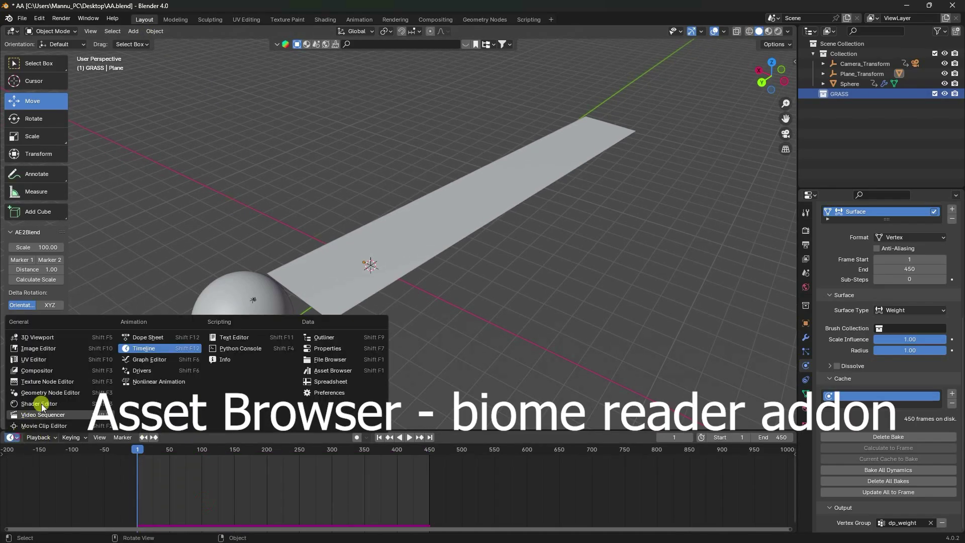
left_click(345, 370)
left_click_drag(331, 430, 326, 365)
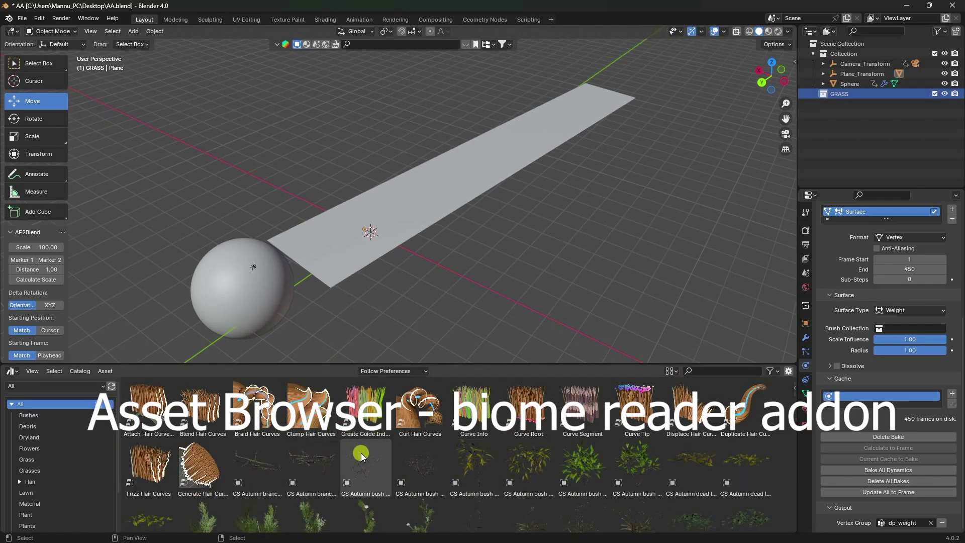
Search the asset library for "grass".
scroll(426, 461, "down", 2)
scroll(426, 460, "up", 2)
left_click(710, 370)
type("grass")
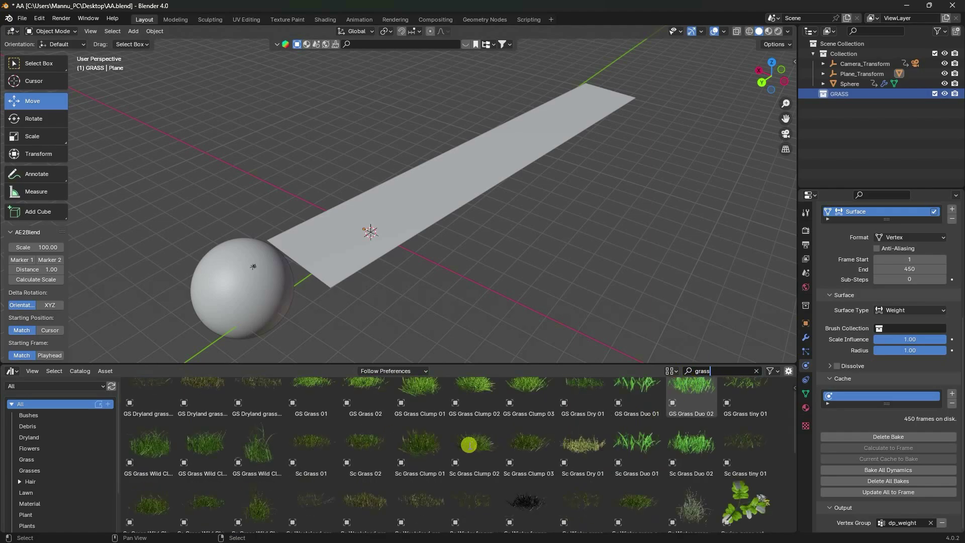
scroll(790, 412, "up", 1)
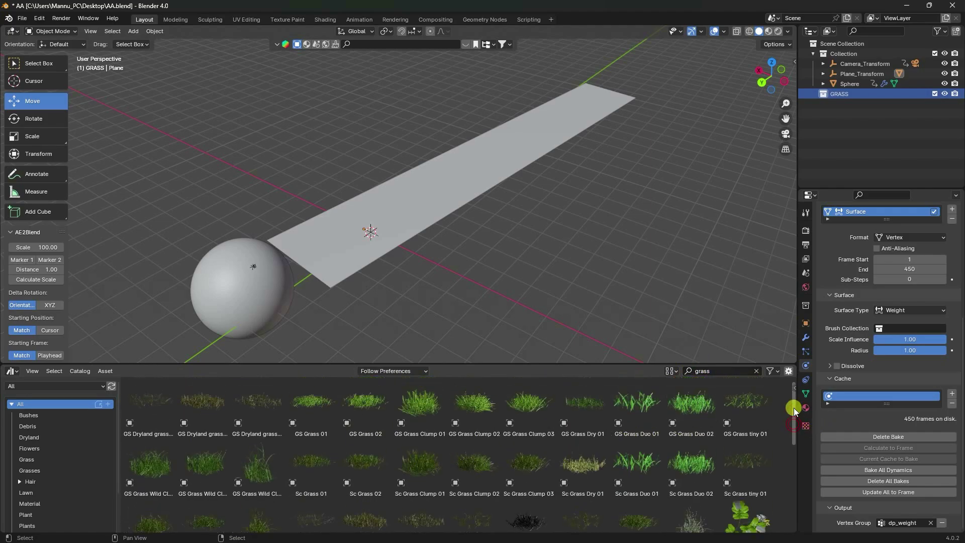
Place the GS Grass 01 asset on the grid beside the ground plane and scale it up about 11.1 times.
left_click(469, 382)
scroll(547, 294, "up", 2)
middle_click_drag(544, 306, 446, 233, "shift")
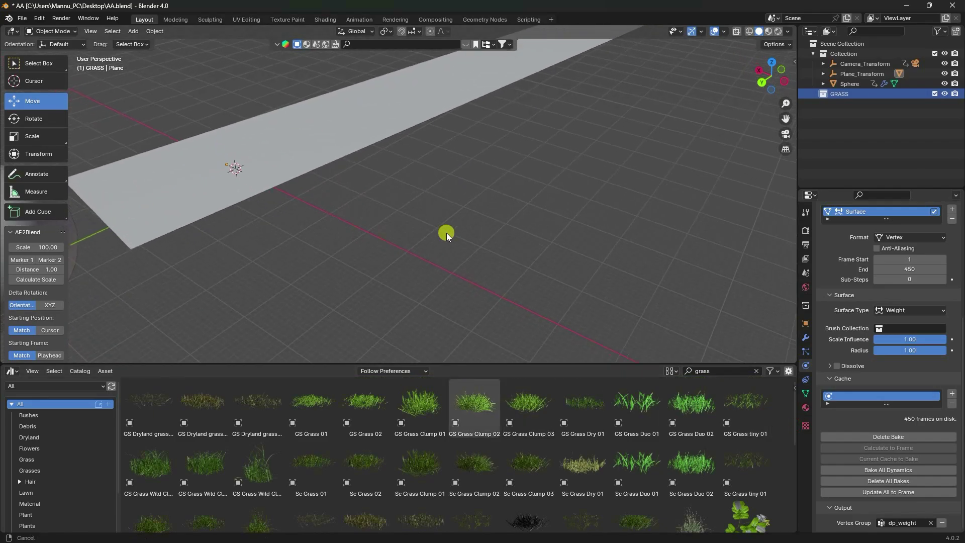
left_click_drag(320, 388, 453, 262)
key("s")
left_click(518, 239)
Place the GS Grass 02 asset beside the first grass patch and scale it up about 7.9 times.
scroll(518, 240, "up", 3)
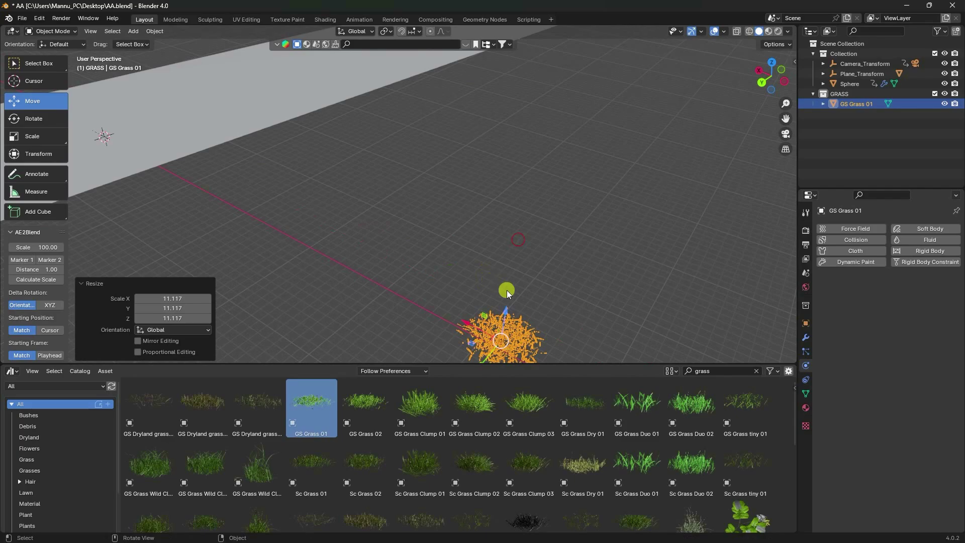
middle_click_drag(506, 290, 454, 255, "shift")
left_click(374, 406)
left_click_drag(375, 406, 427, 272)
key("s")
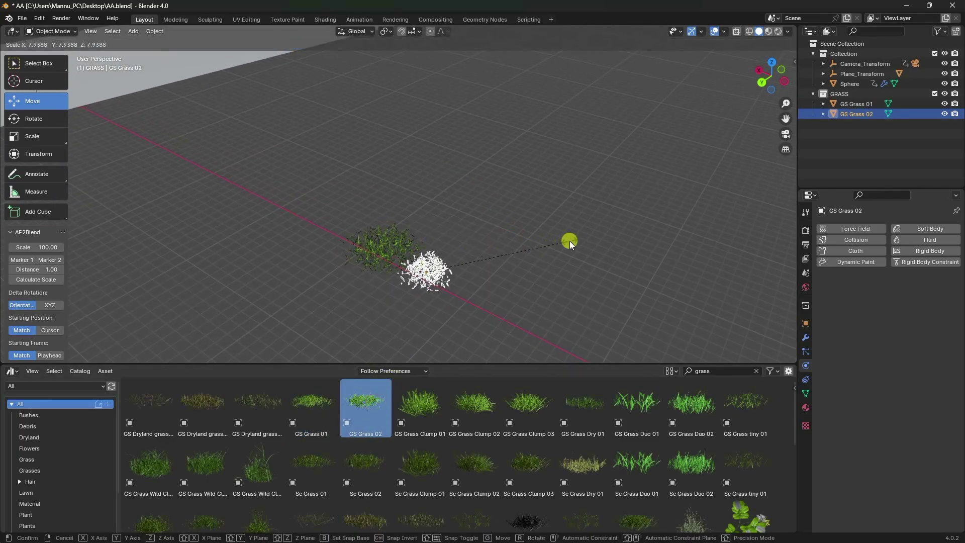
left_click(568, 240)
Place the GS Grass Clump 01 and GS Grass Clump 02 assets next to the grass patches and scale each one up.
left_click(421, 399)
left_click_drag(421, 399, 422, 236)
key("s")
left_click(475, 218)
left_click_drag(474, 406, 390, 272)
key("s")
left_click(426, 255)
Place the GS Grass Clump 03 asset among the other clumps, scale it up to match, and deselect it.
left_click_drag(528, 406, 446, 243)
key("s")
left_click(521, 219)
left_click(521, 219)
scroll(460, 240, "up", 3)
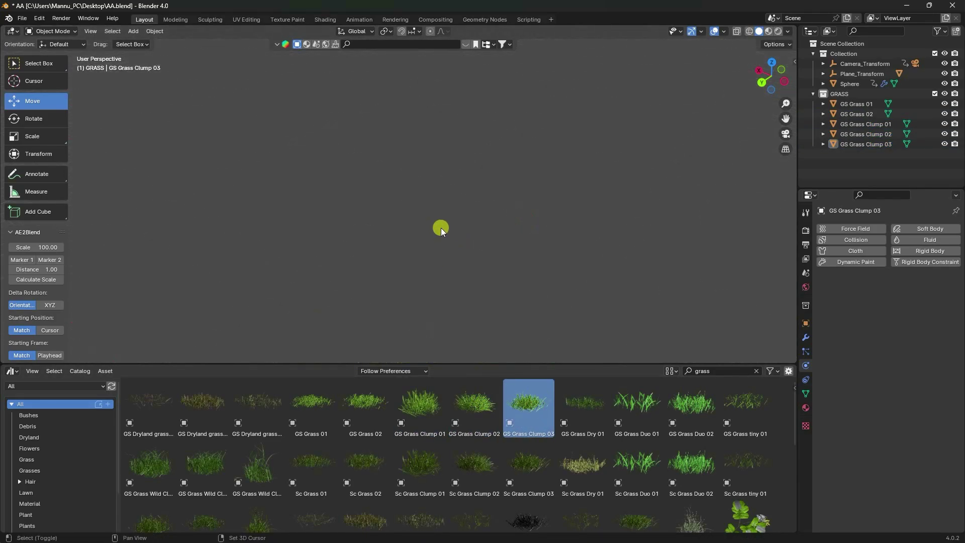
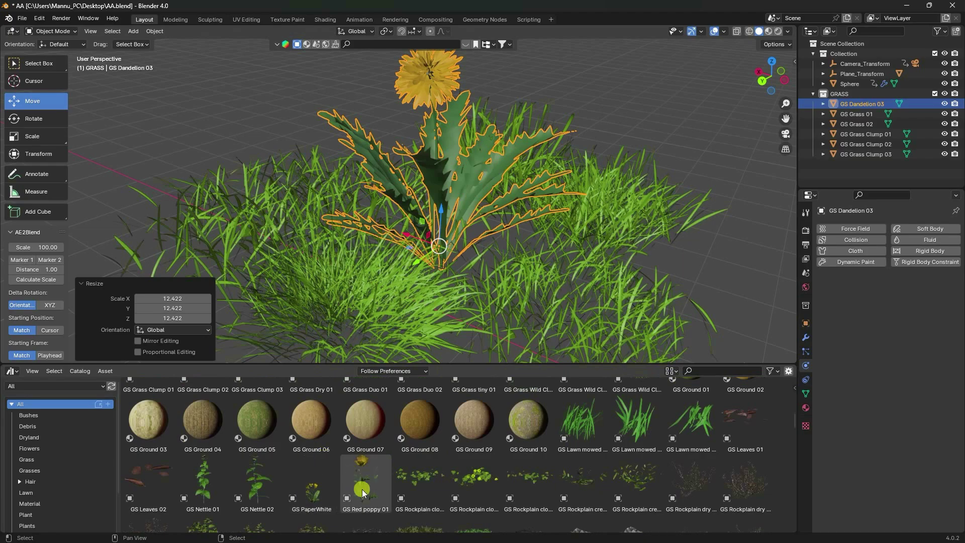
Place GS Red poppy 01 and GS PaperWhite among the grass, scaling up the poppy and enlarging the PaperWhite about 10.5 times.
scroll(379, 325, "down", 4)
left_click_drag(366, 480, 424, 233)
key("s")
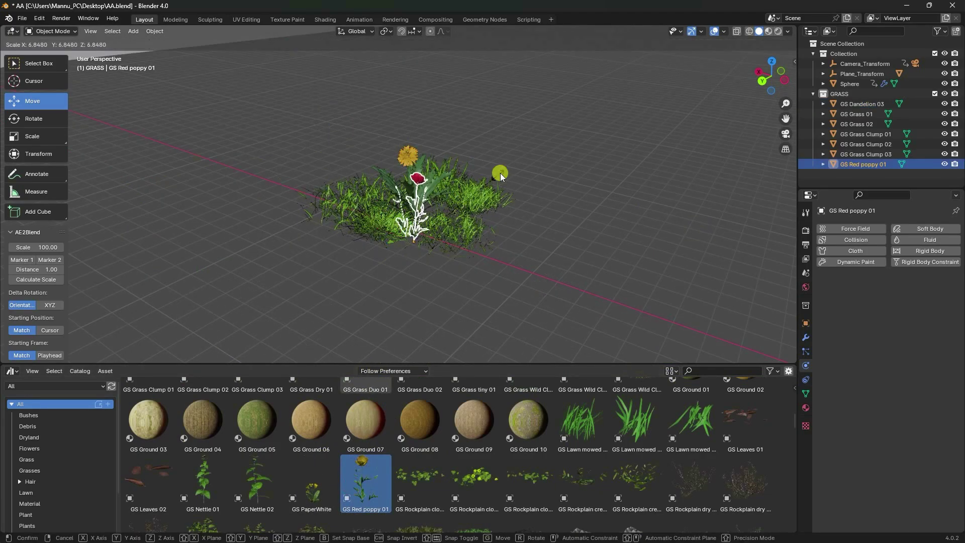
left_click(521, 155)
left_click(316, 496)
left_click_drag(316, 496, 456, 243)
key("s")
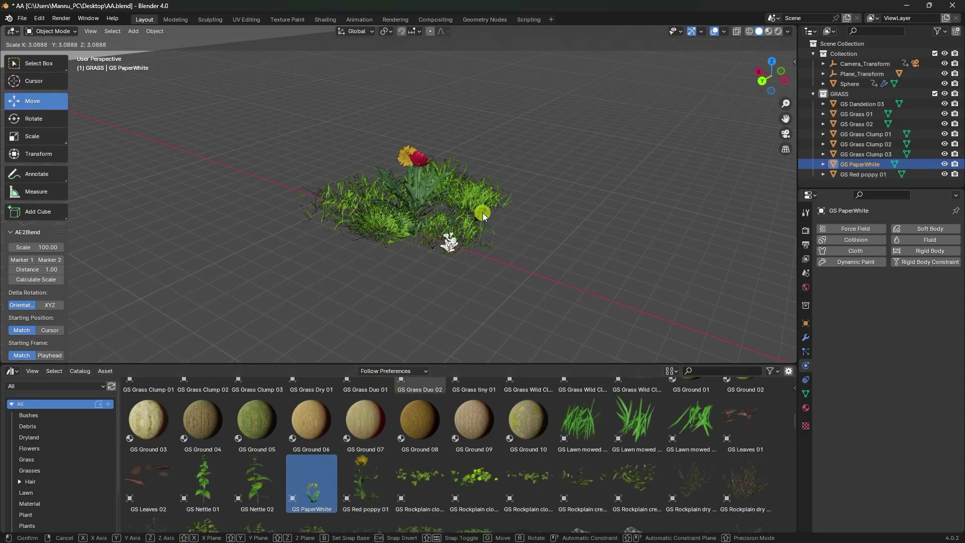
left_click(572, 148)
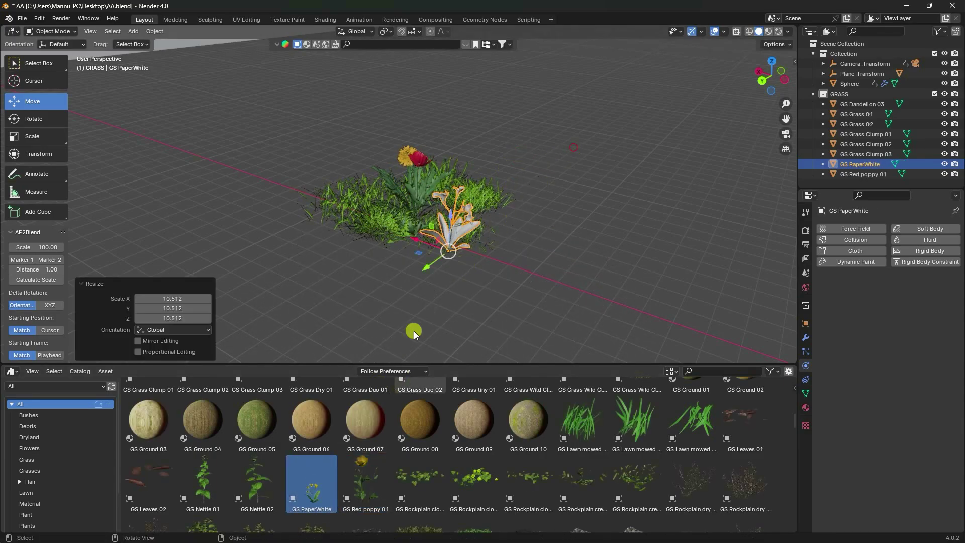
Add GS Nettle 02 and GS Rockplain clover creeper 02 to the plant group, scaling up the nettle and enlarging the creeper about 12.6 times.
left_click_drag(256, 482, 395, 248)
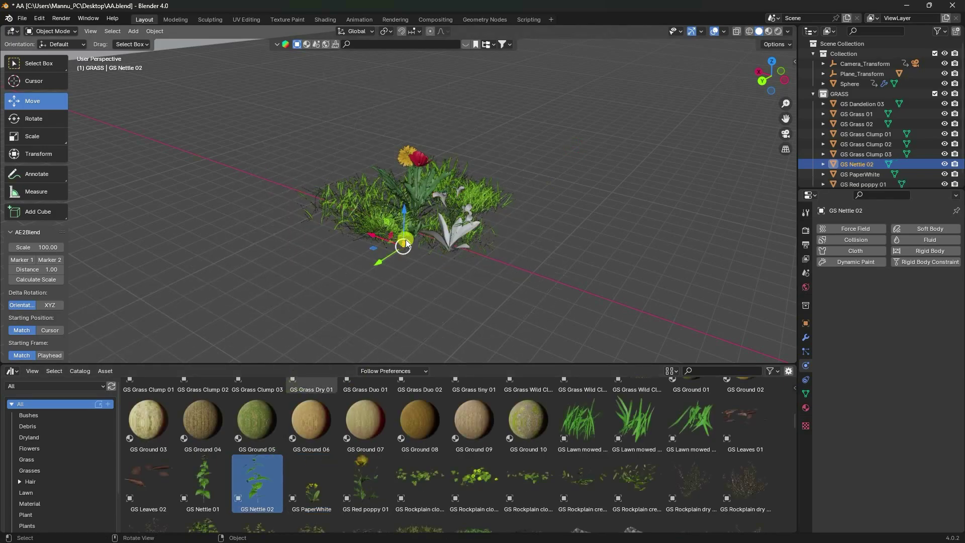
key("s")
left_click(364, 399)
left_click_drag(453, 481, 493, 219)
key("s")
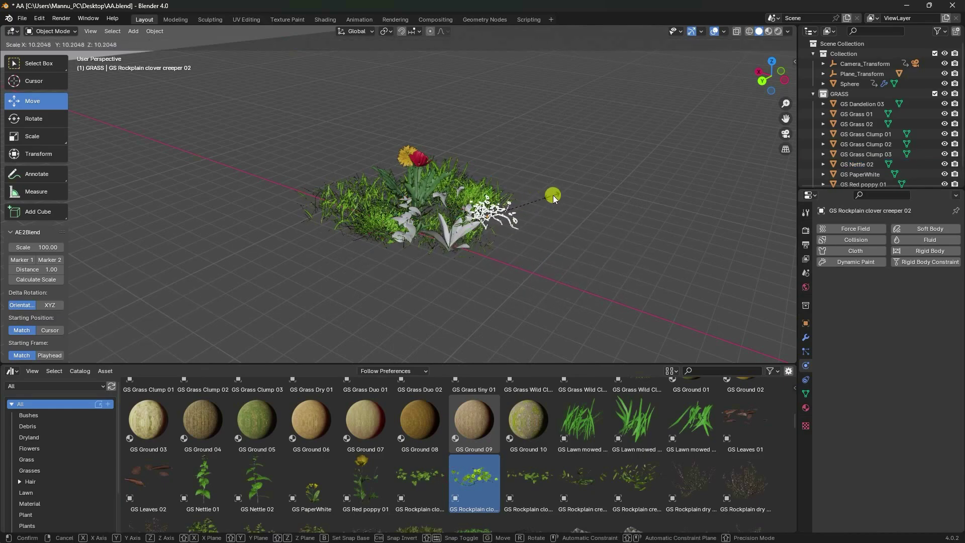
left_click(555, 192)
Find the Sc Clovers 03 asset, place it at the edge of the plant group, scale it up and deselect it.
scroll(353, 486, "down", 3)
scroll(338, 484, "down", 10)
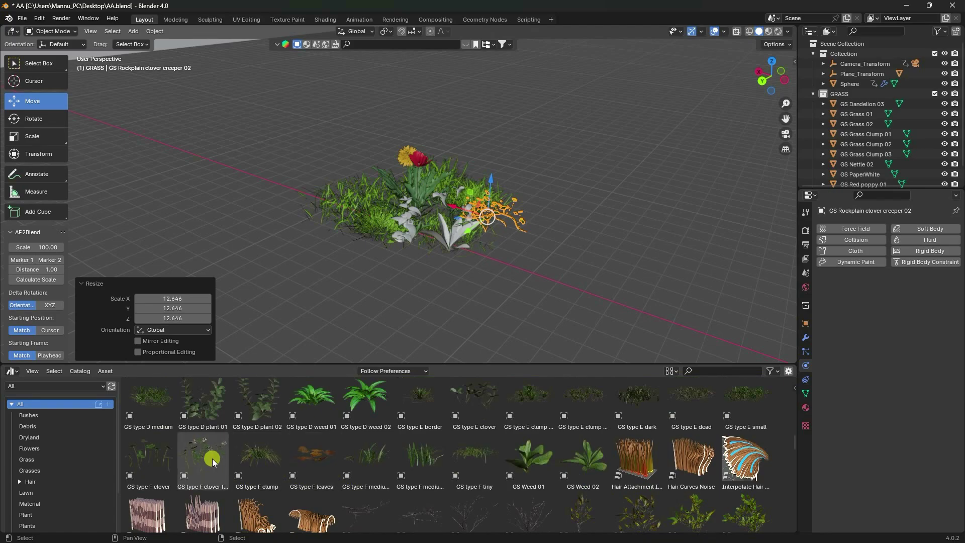
scroll(360, 459, "down", 6)
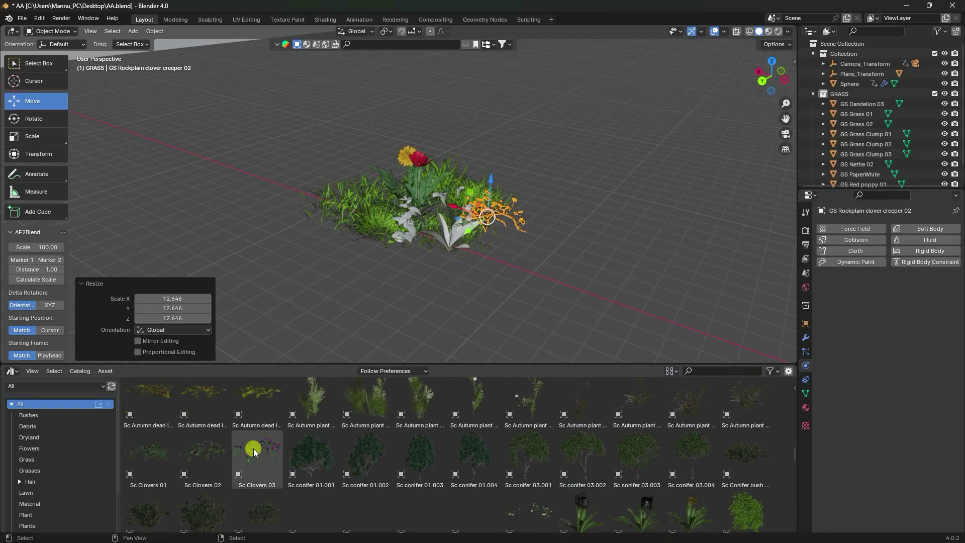
left_click_drag(254, 448, 491, 240)
key("s")
left_click(577, 207)
left_click(530, 210)
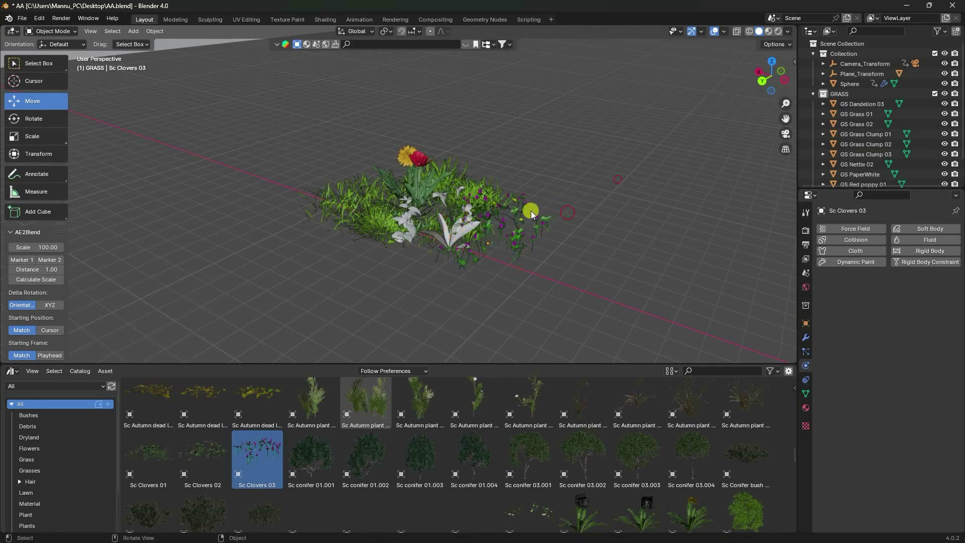
scroll(641, 233, "up", 8)
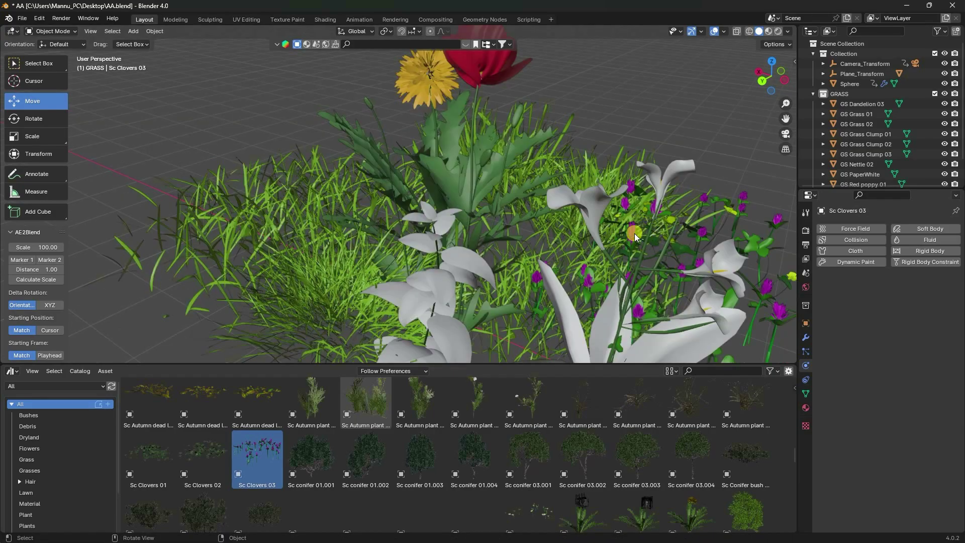
Find the Sc Red poppy 01 asset, place it beside the grass clumps and scale it up.
scroll(417, 468, "down", 8)
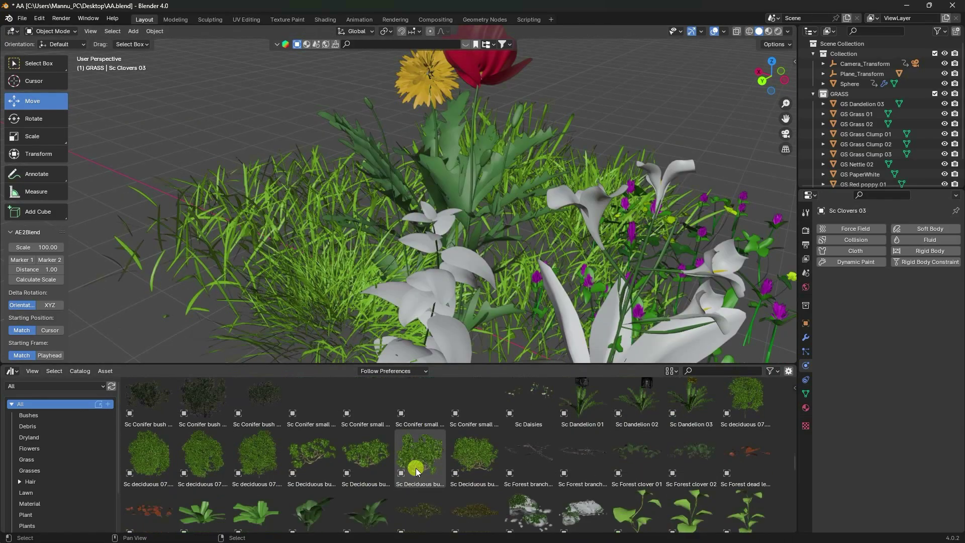
scroll(414, 466, "down", 5)
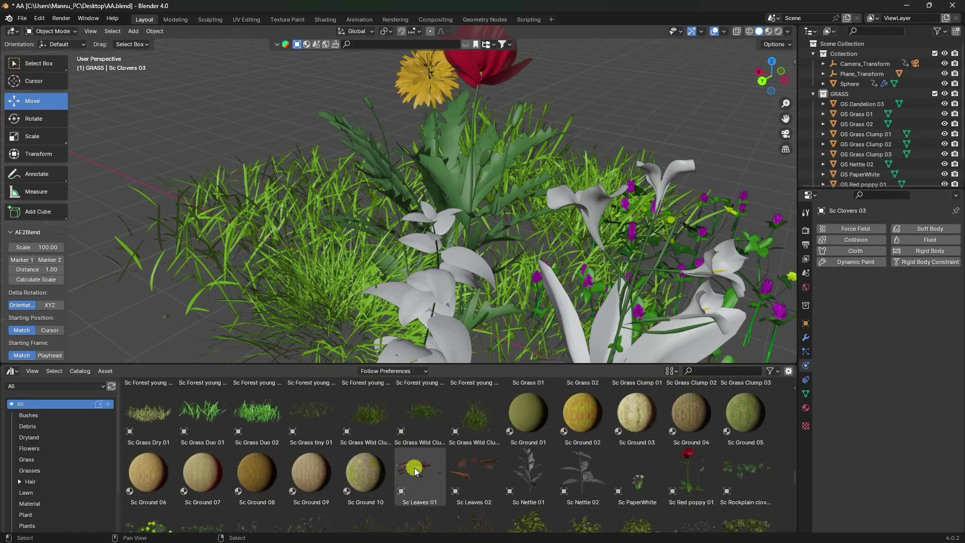
scroll(680, 476, "down", 1)
left_click_drag(679, 472, 233, 314)
key("s")
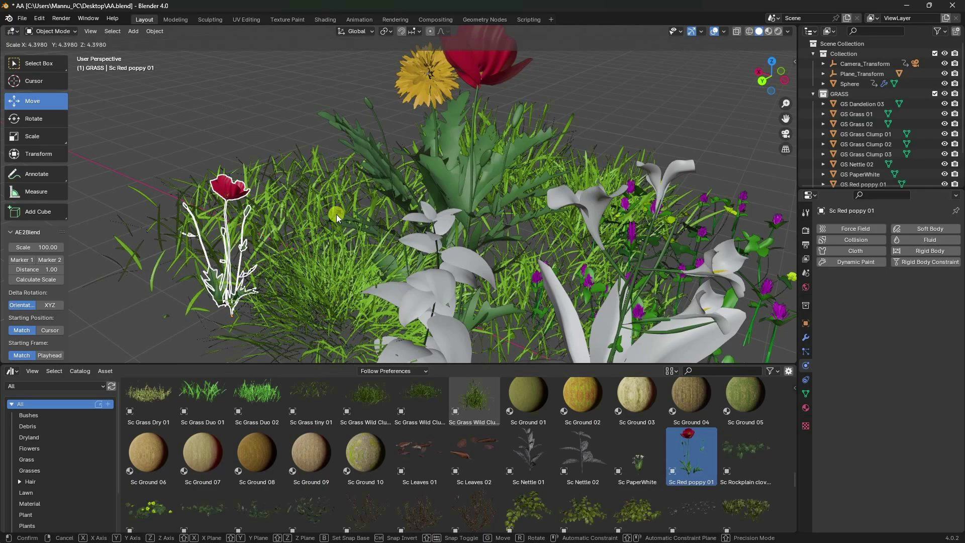
left_click(371, 200)
Rotate the newly placed Sc Red poppy 01 by about 192° around the Z axis and return to the Move tool.
key("shift+space")
key("r")
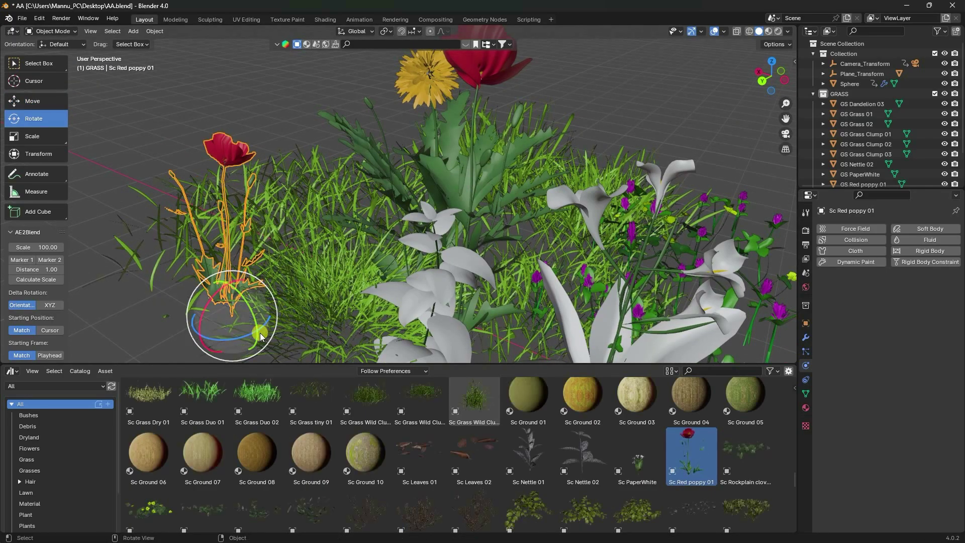
left_click_drag(229, 341, 253, 170)
left_click(44, 101)
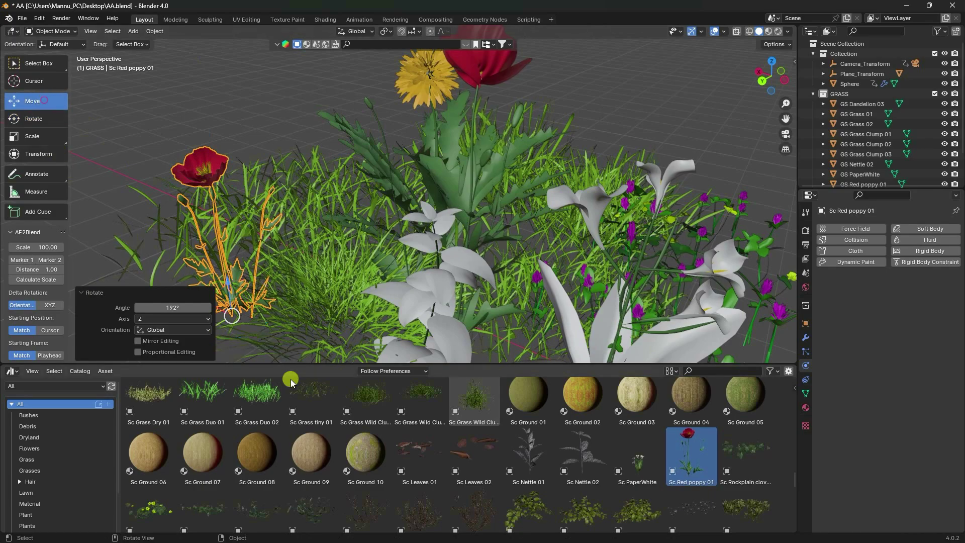
Place Sc Rockplain clover creeper 02 scaled up about 10.8 times and Sc PaperWhite scaled up about 4.6 times behind the grass.
left_click_drag(148, 505, 158, 170)
key("s")
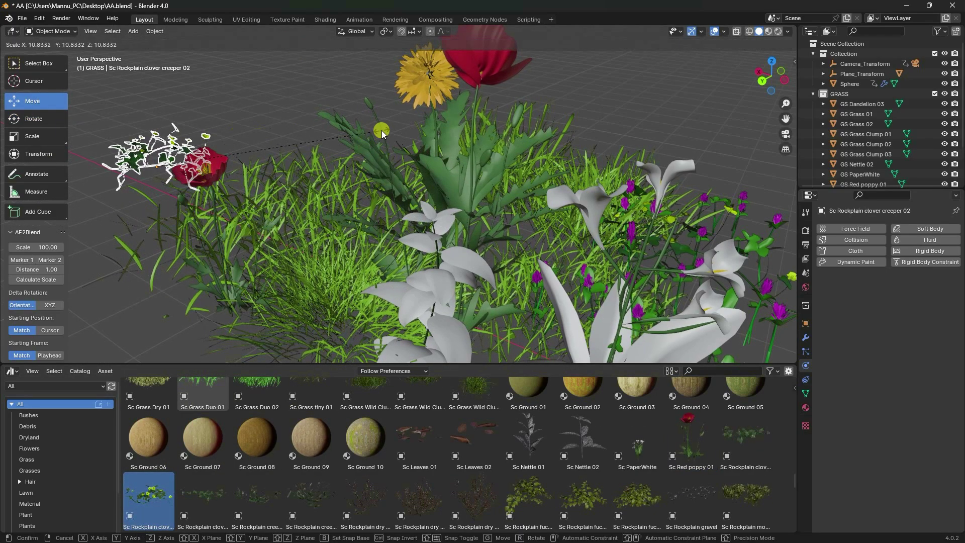
left_click(319, 256)
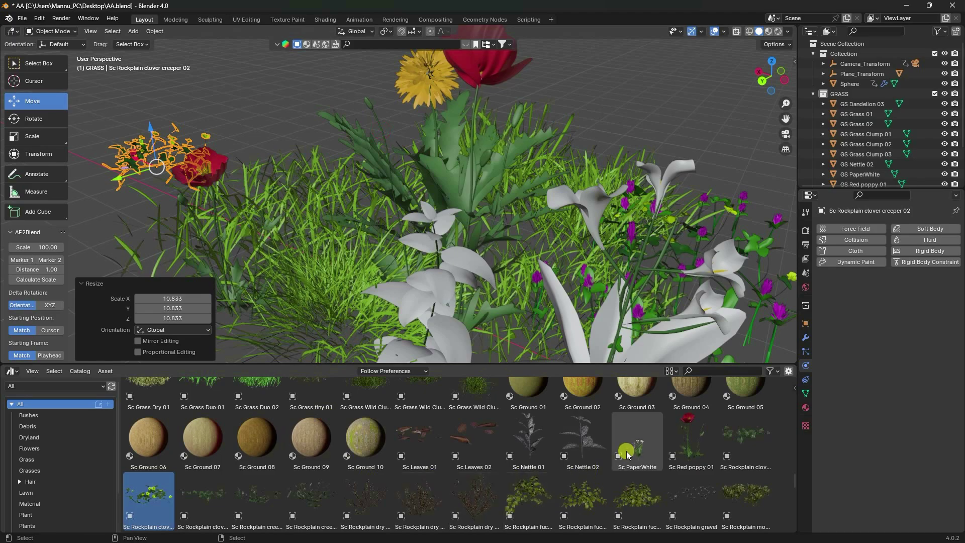
left_click_drag(635, 442, 326, 159)
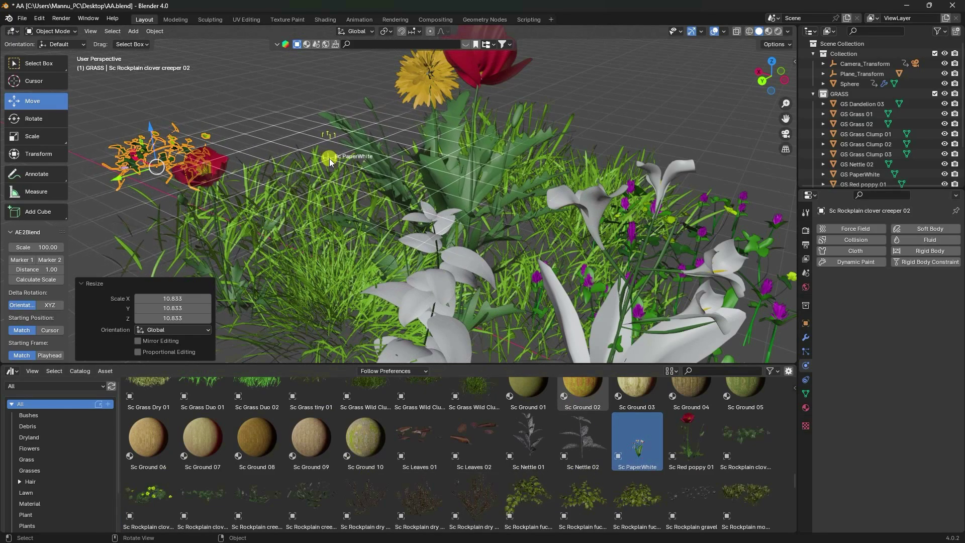
key("s")
left_click(371, 128)
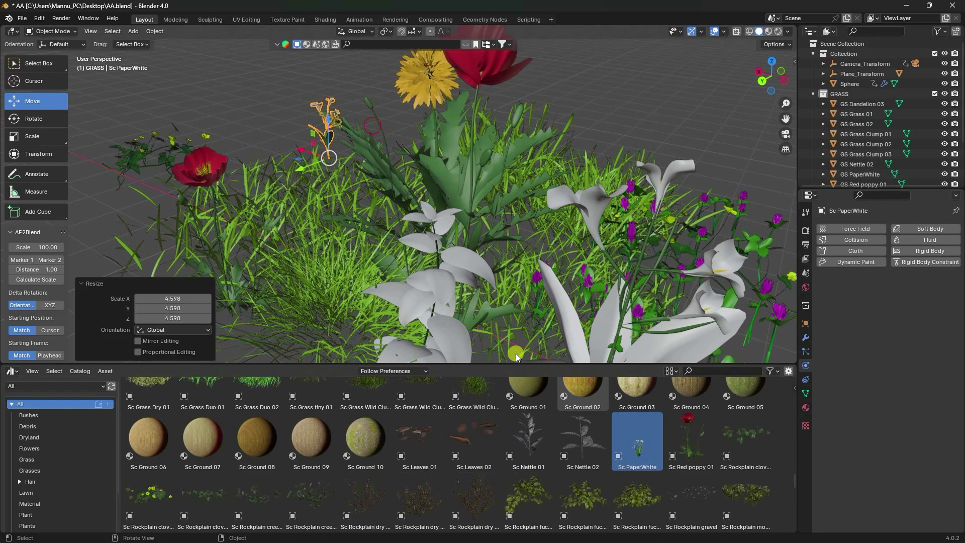
Find the Sc type D plant 02 asset, place it in front of the plant group and scale it up about 6.5 times.
scroll(448, 457, "down", 8)
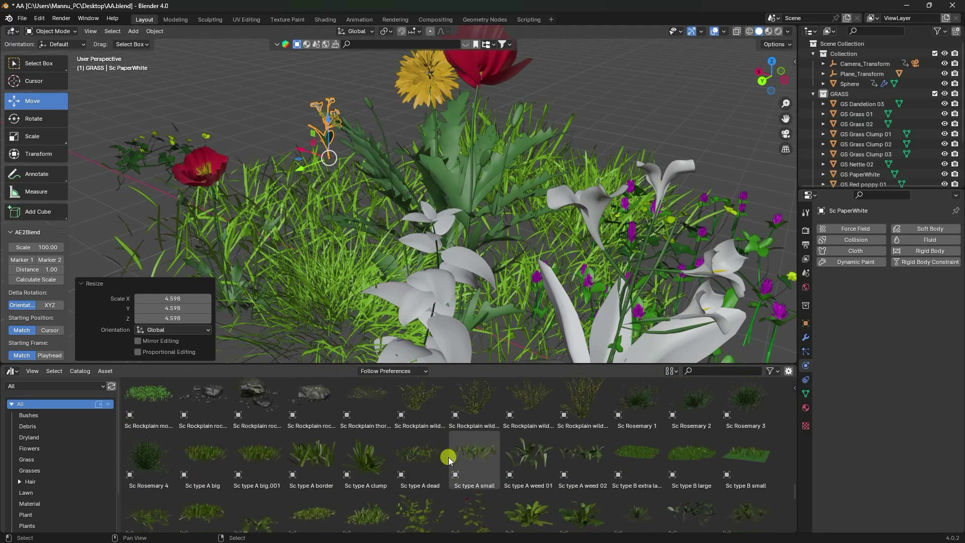
scroll(449, 457, "down", 3)
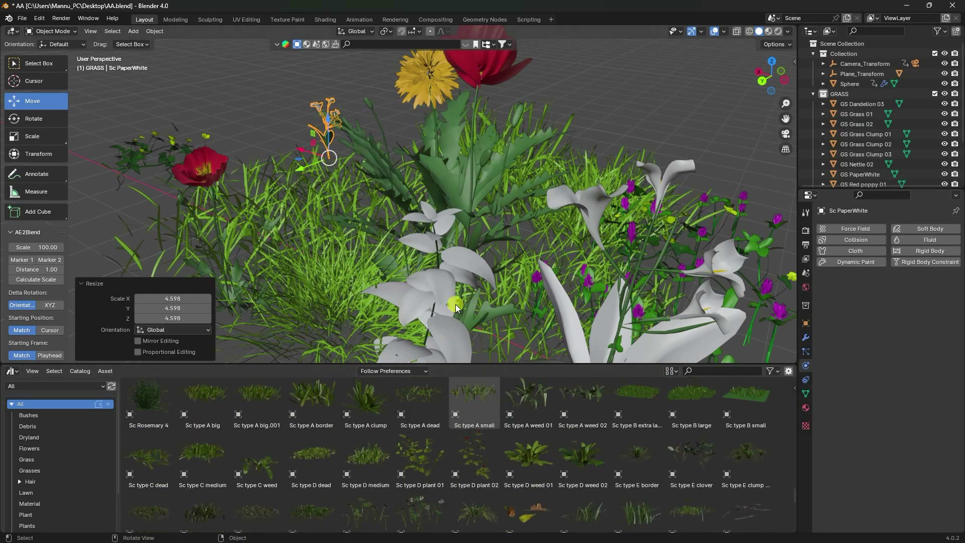
scroll(456, 304, "down", 6)
left_click_drag(464, 457, 410, 221)
key("s")
left_click(499, 139)
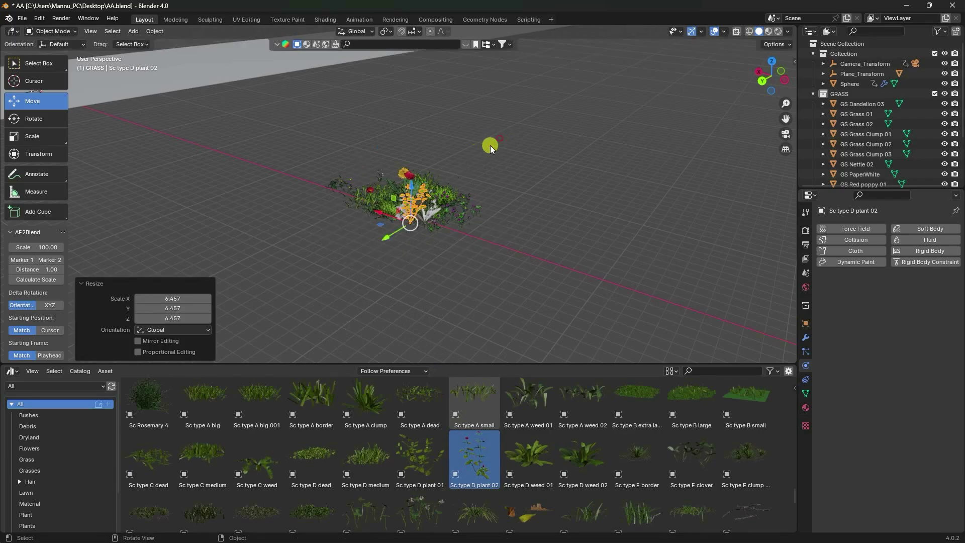
key("KP_Decimal")
Change the Asset Browser area back to the Timeline and shrink it to a thin strip.
scroll(424, 446, "down", 3)
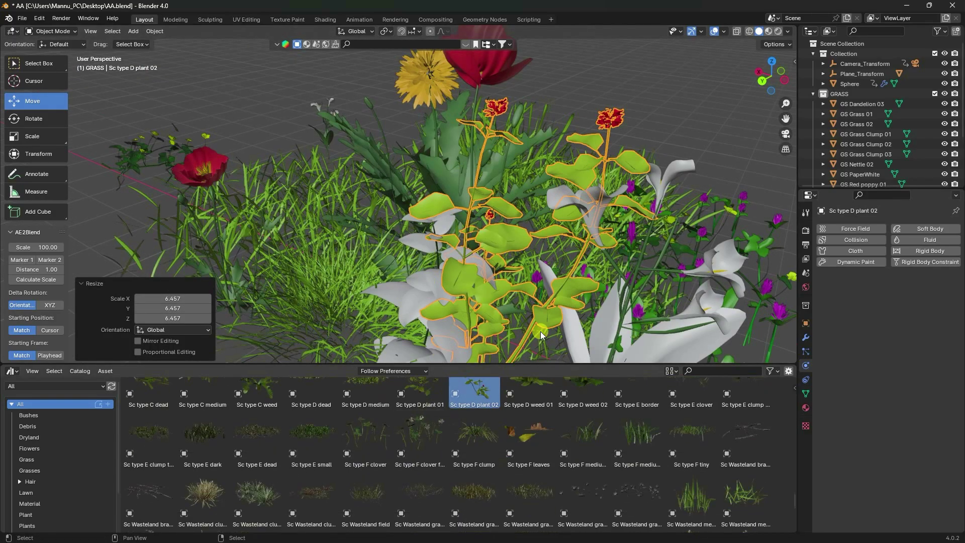
scroll(396, 187, "down", 10)
scroll(411, 197, "up", 10)
left_click(16, 372)
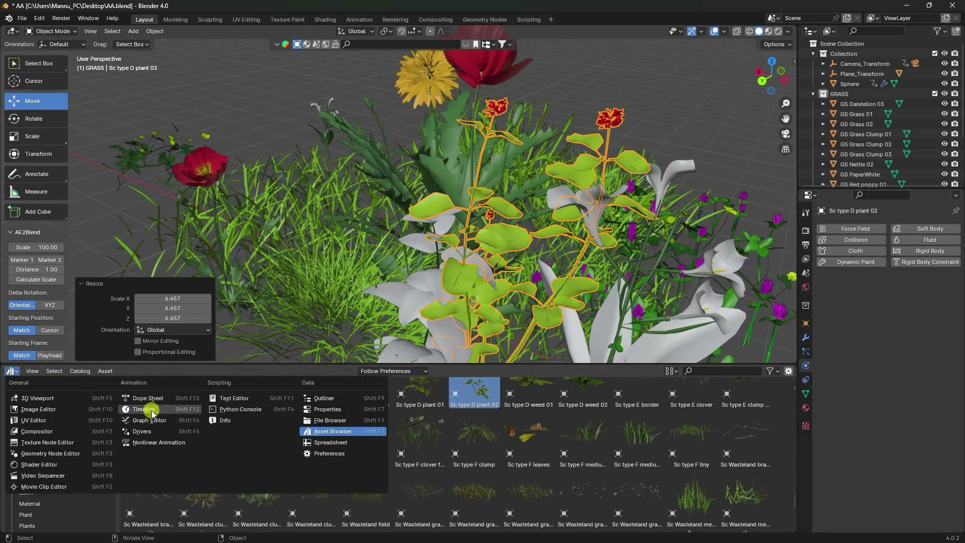
left_click(143, 409)
left_click_drag(291, 367, 291, 516)
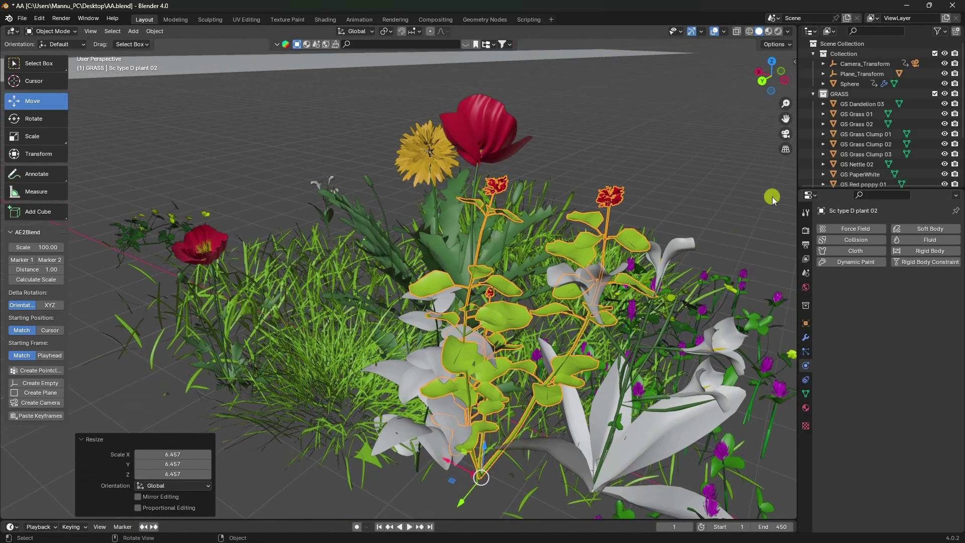
Clear the location of all objects in the GRASS collection and move them together about -50.3 m along X, off the ground plane.
left_click(837, 93)
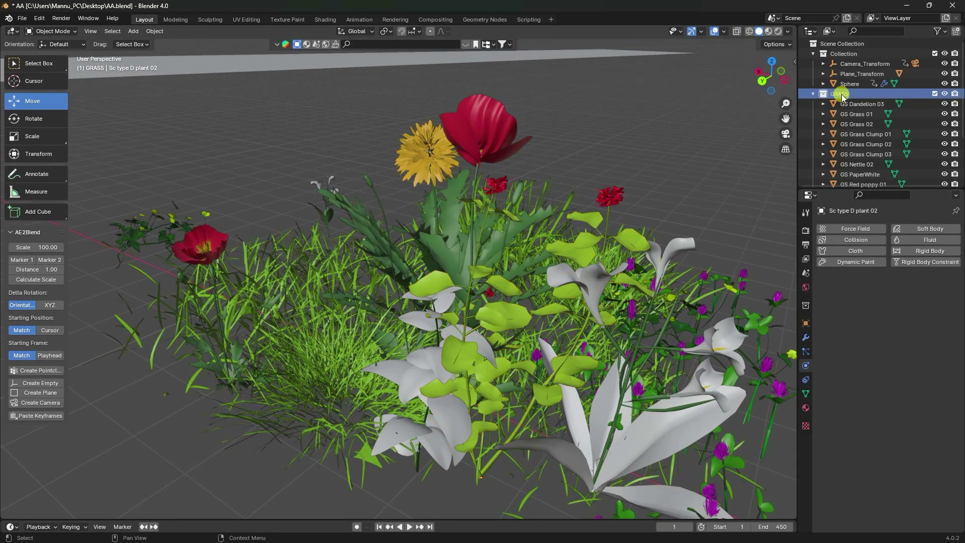
right_click(841, 94)
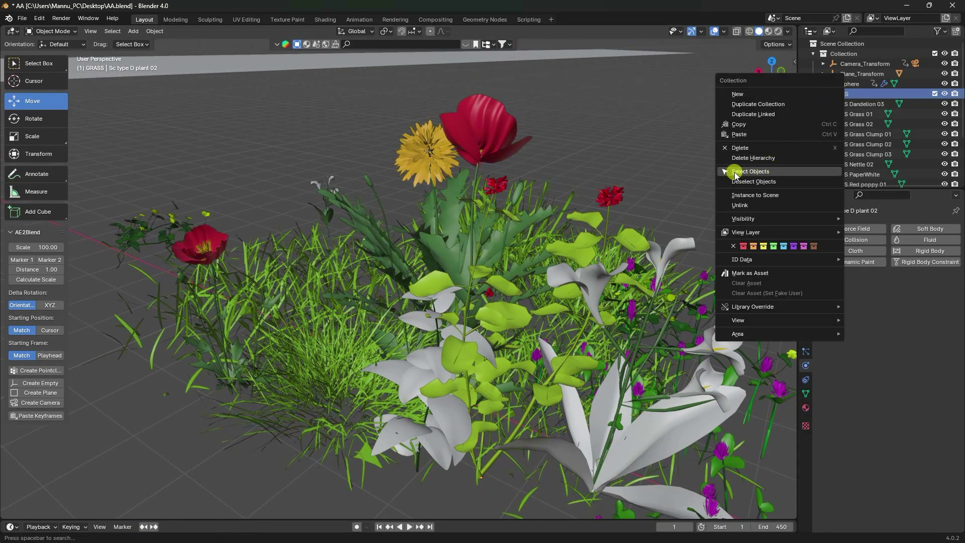
left_click(755, 171)
scroll(383, 252, "down", 10)
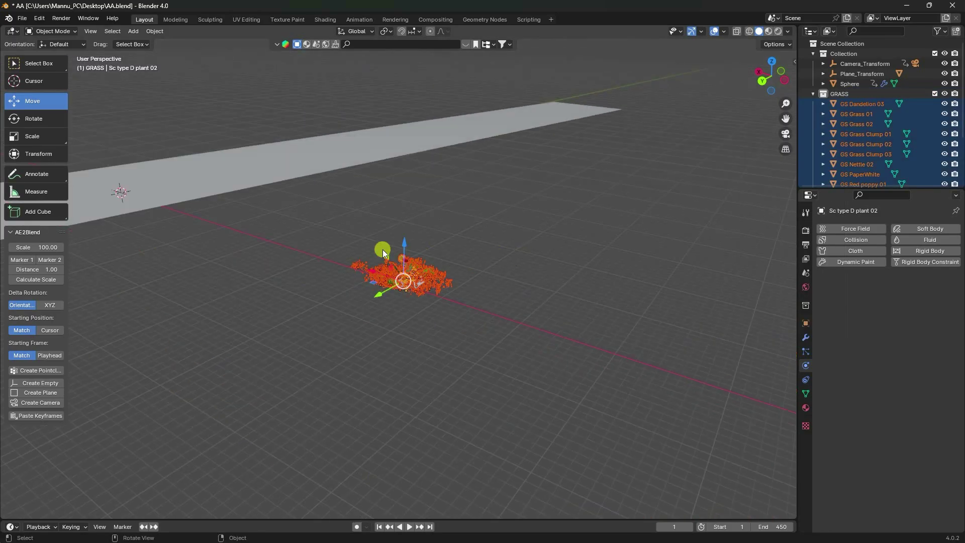
middle_click_drag(439, 300, 474, 305)
key("alt+g")
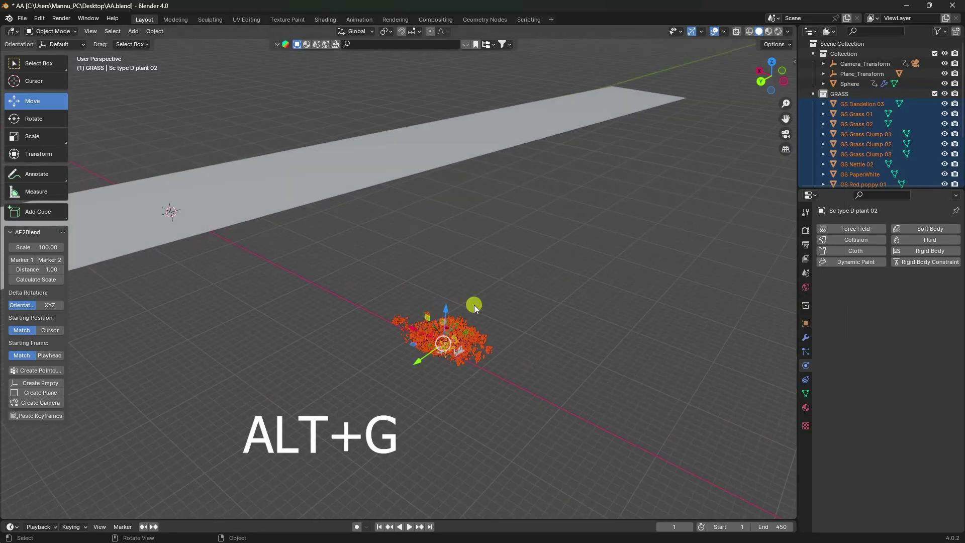
key("alt+g")
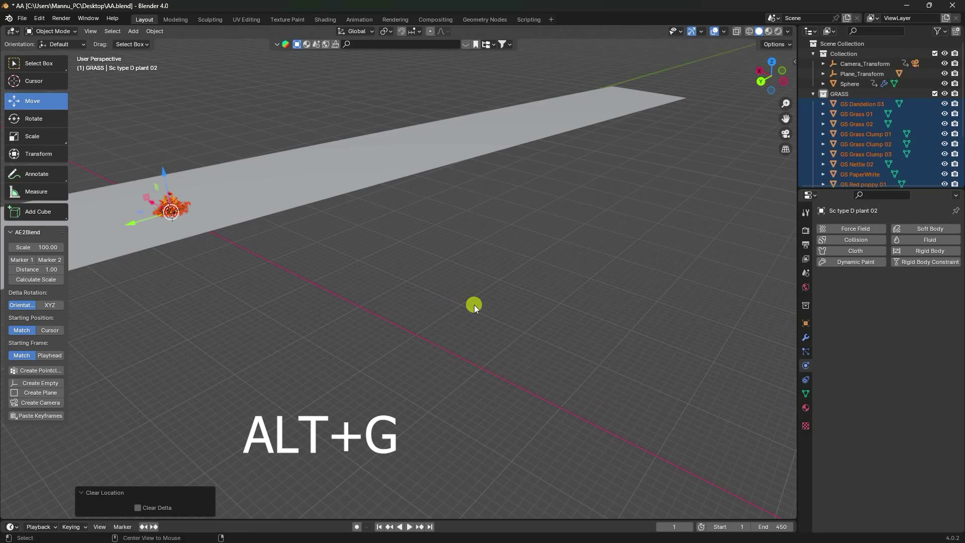
middle_click_drag(406, 291, 262, 256)
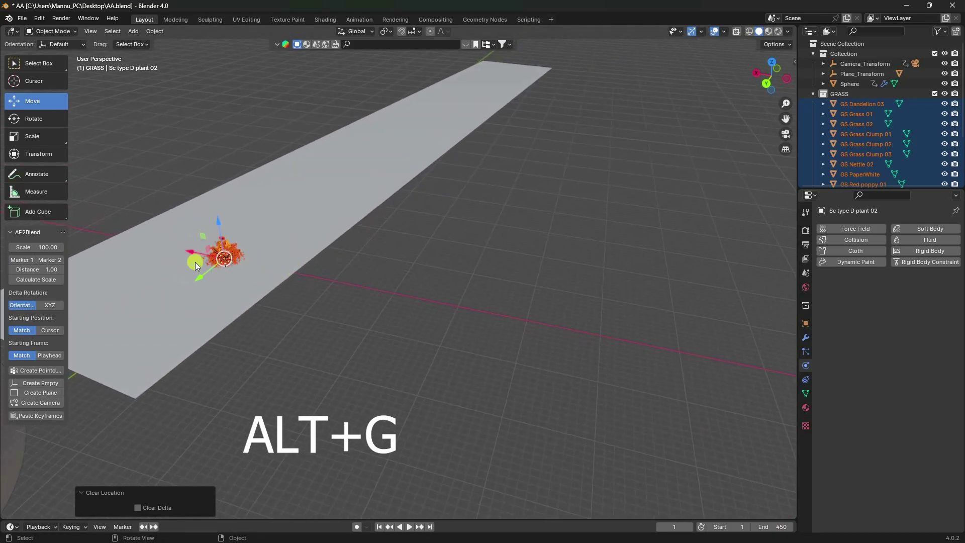
left_click_drag(194, 253, 502, 329)
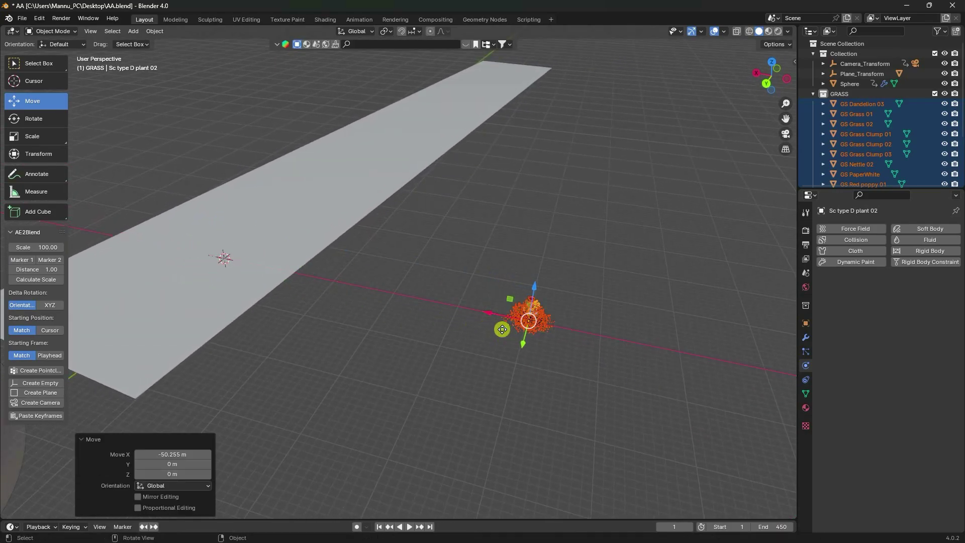
Add a Hair particle system to the long ground plane.
scroll(502, 329, "up", 4)
middle_click_drag(577, 342, 453, 322, "shift")
left_click(440, 261)
scroll(477, 328, "up", 2)
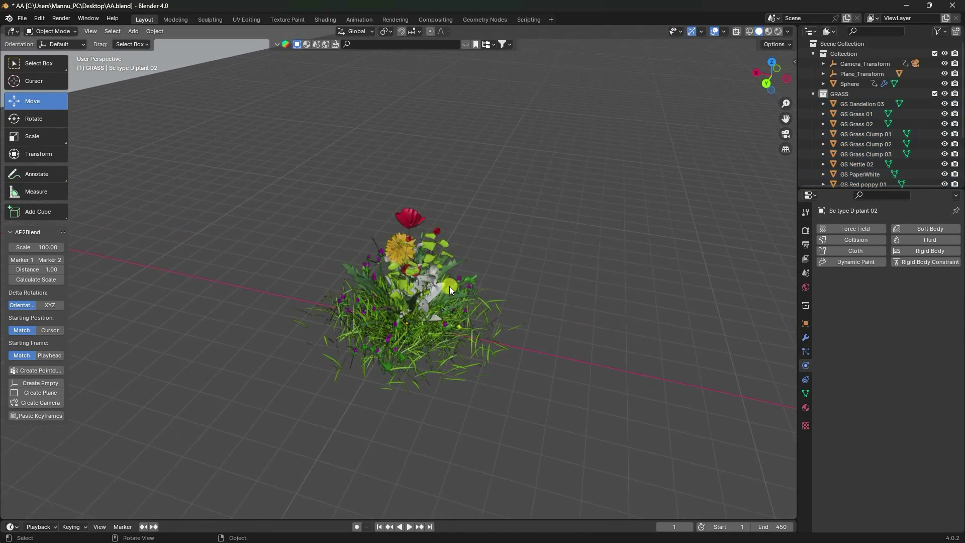
scroll(449, 286, "down", 5)
middle_click_drag(321, 260, 363, 242)
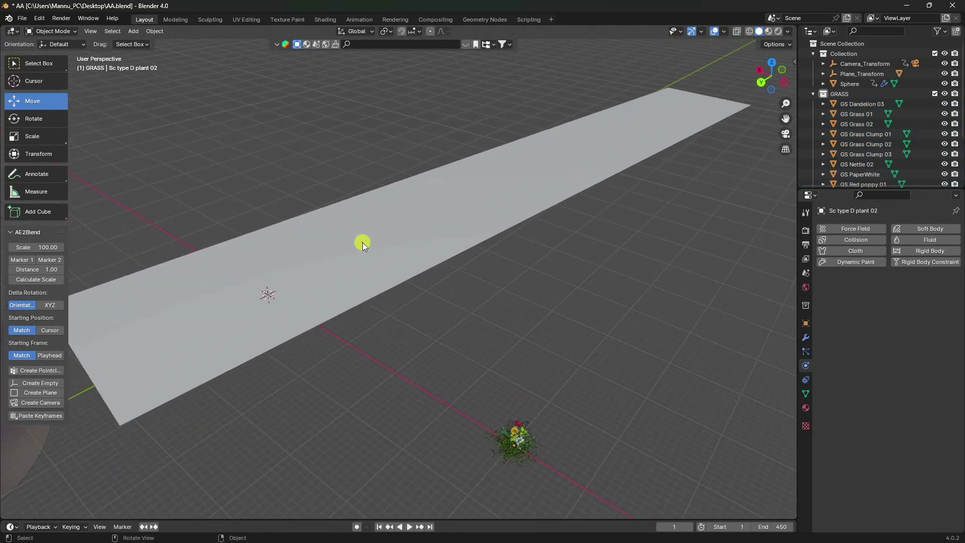
left_click(362, 241)
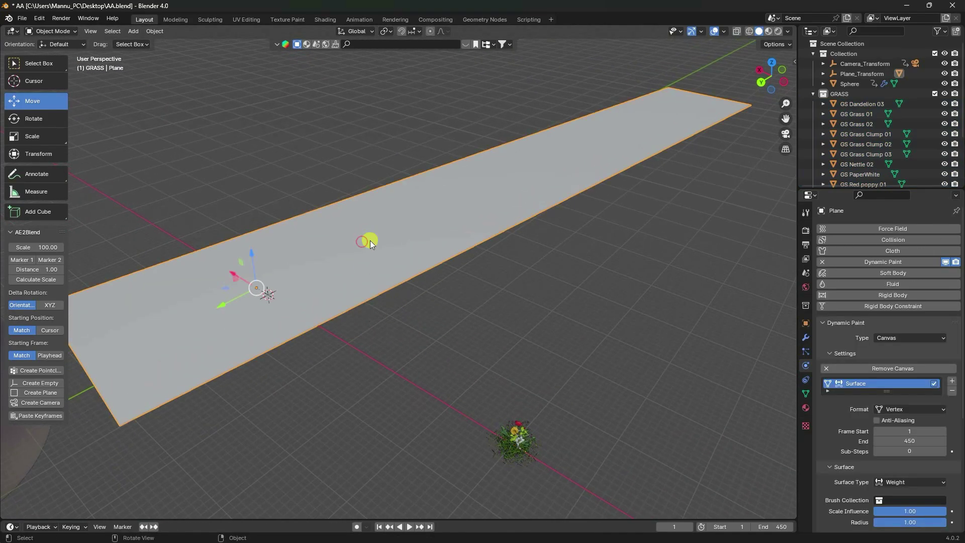
left_click(804, 352)
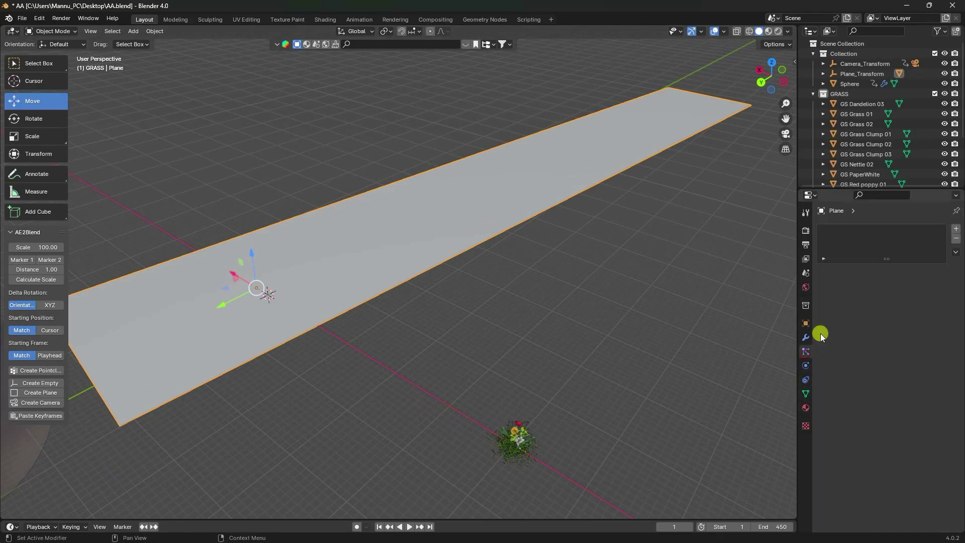
left_click(956, 229)
left_click(921, 285)
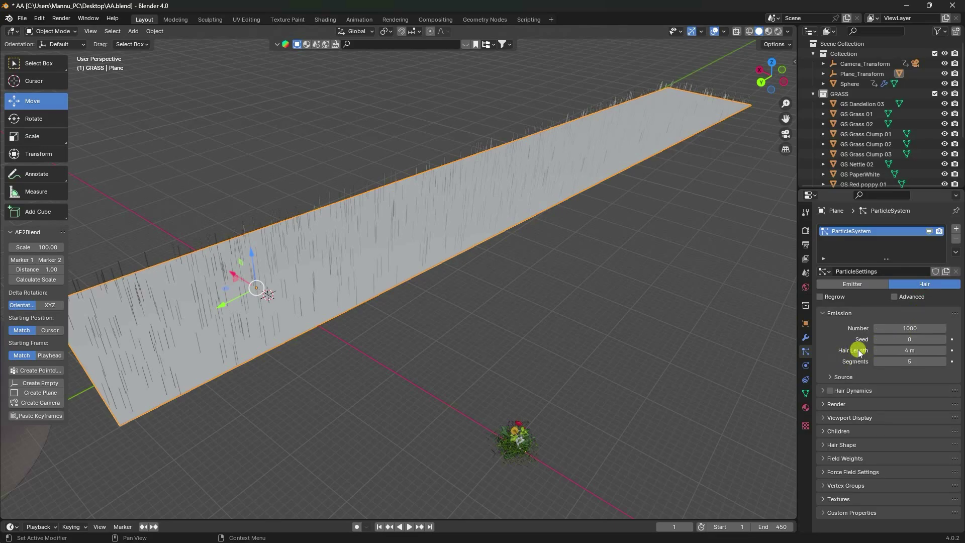
Set the particle system's hair length to 1.6 m and the emission number to 5000.
left_click(897, 349)
type("1.6")
key("Return")
left_click(904, 327)
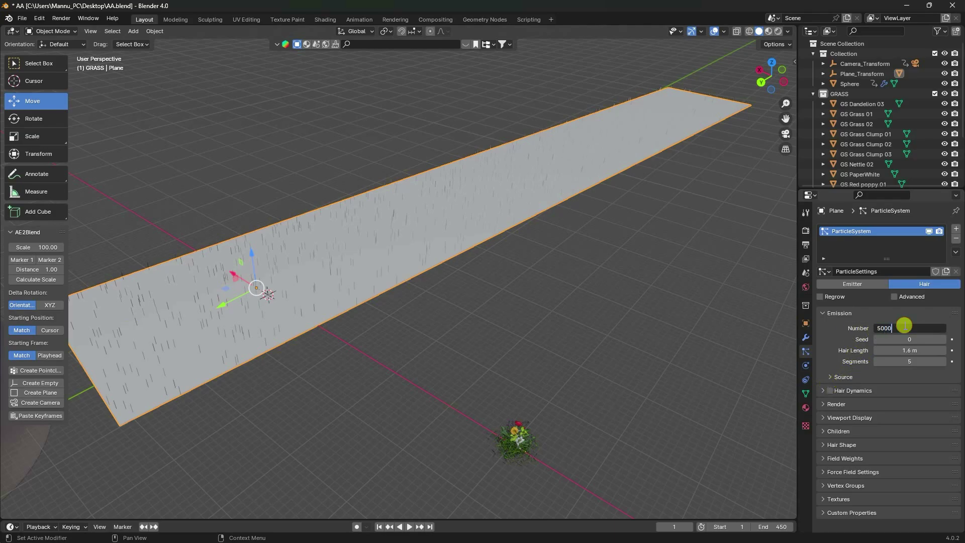
key("Return")
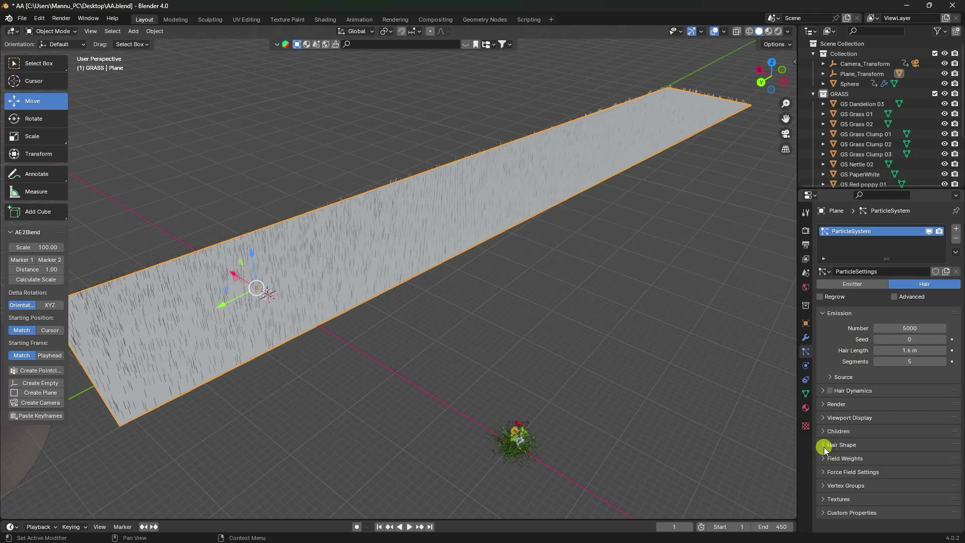
Render the plane's hair particles as a collection, using GRASS as the instance collection.
left_click(826, 405)
scroll(844, 392, "down", 4)
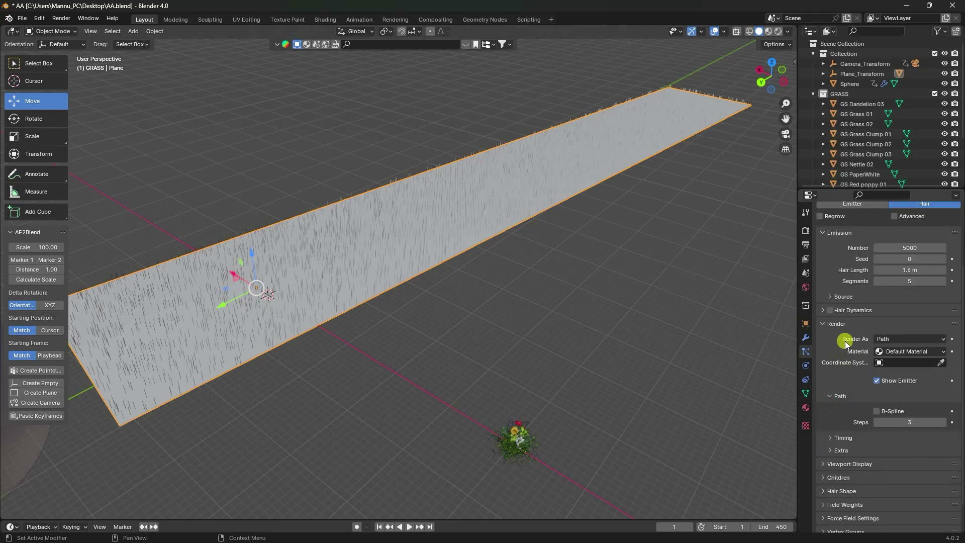
left_click(893, 337)
left_click(888, 380)
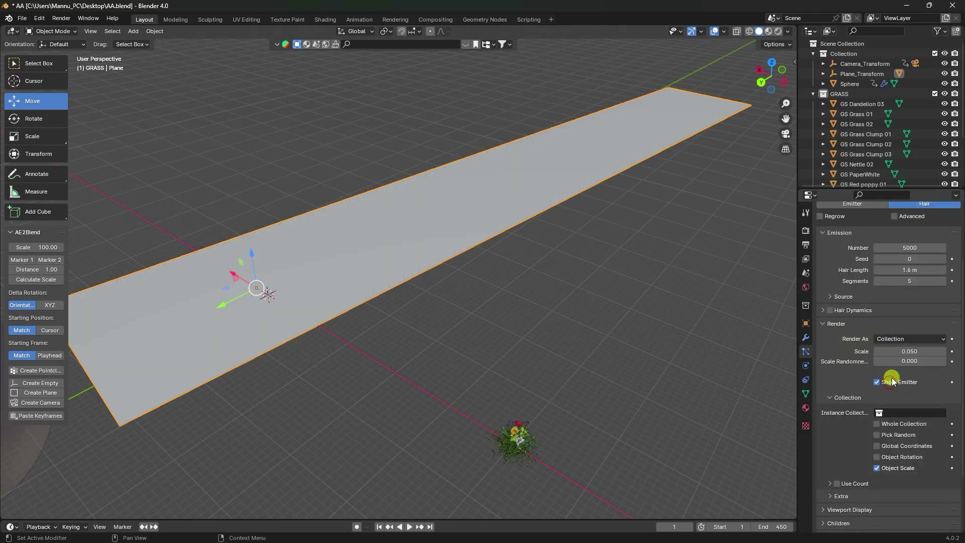
left_click(884, 412)
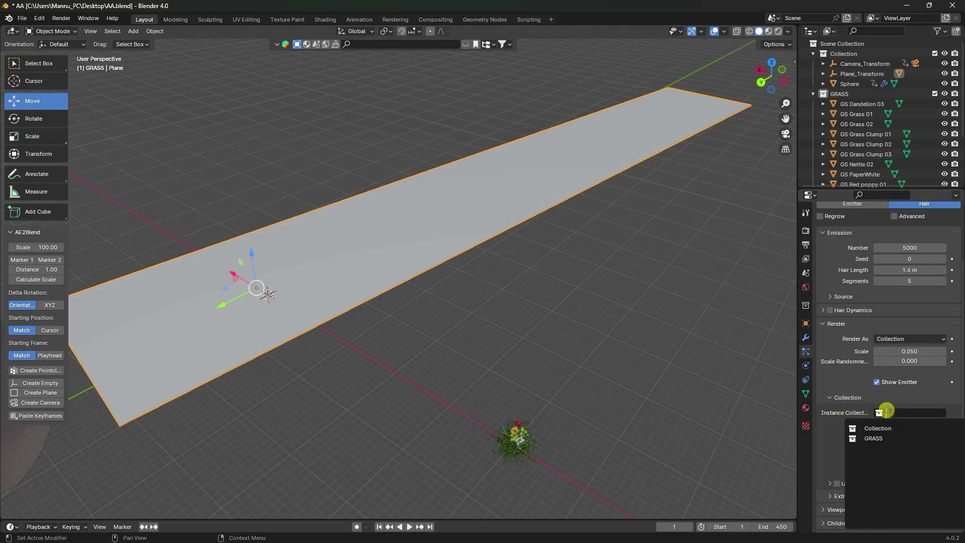
left_click(873, 436)
scroll(451, 302, "up", 3)
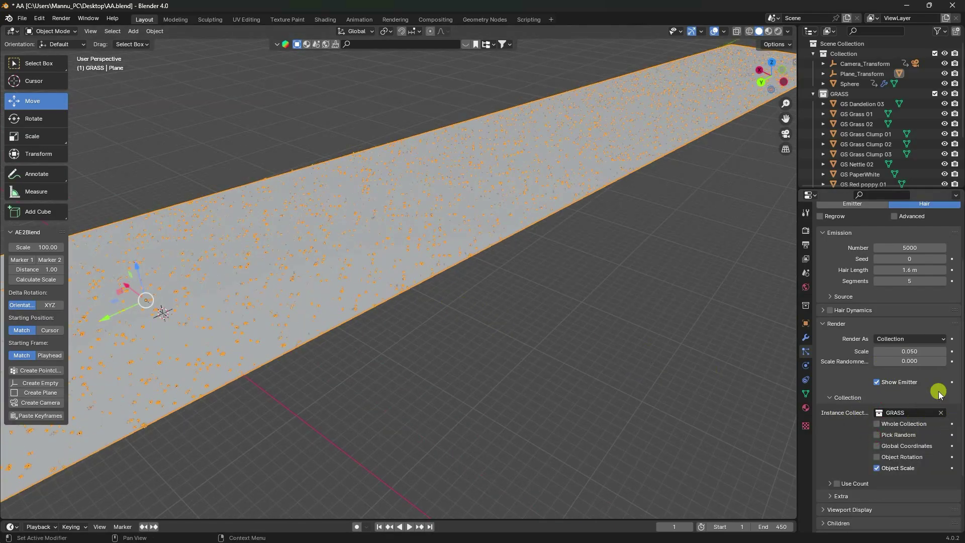
Set the particle render scale to 1 with 0.35 scale randomness and turn off Show Emitter.
left_click(918, 352)
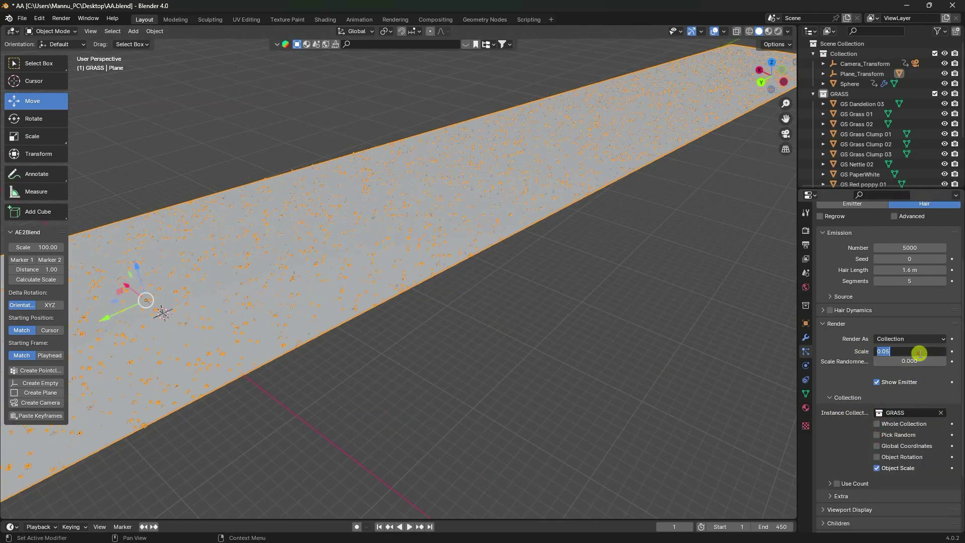
key("Return")
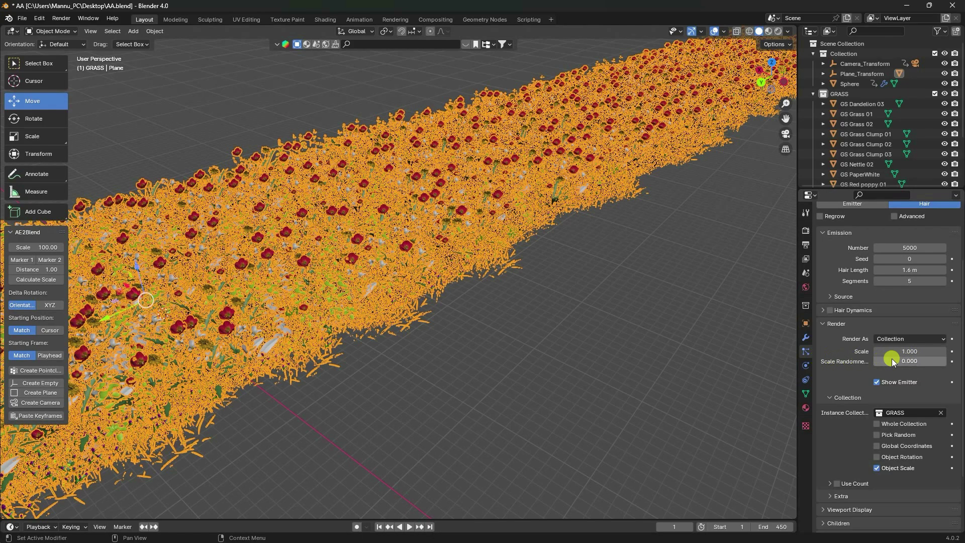
left_click(905, 361)
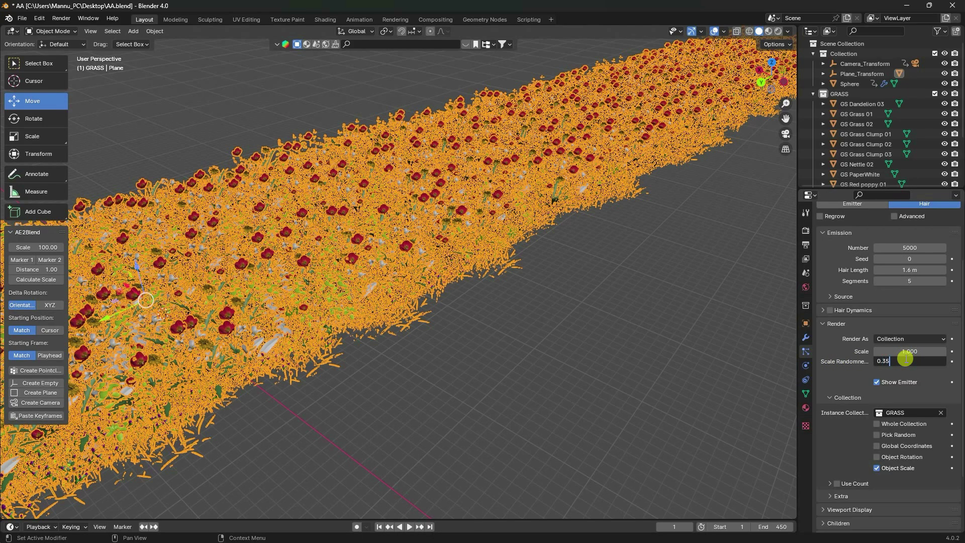
type("0.35")
key("Return")
middle_click_drag(514, 305, 409, 295)
scroll(467, 297, "up", 3)
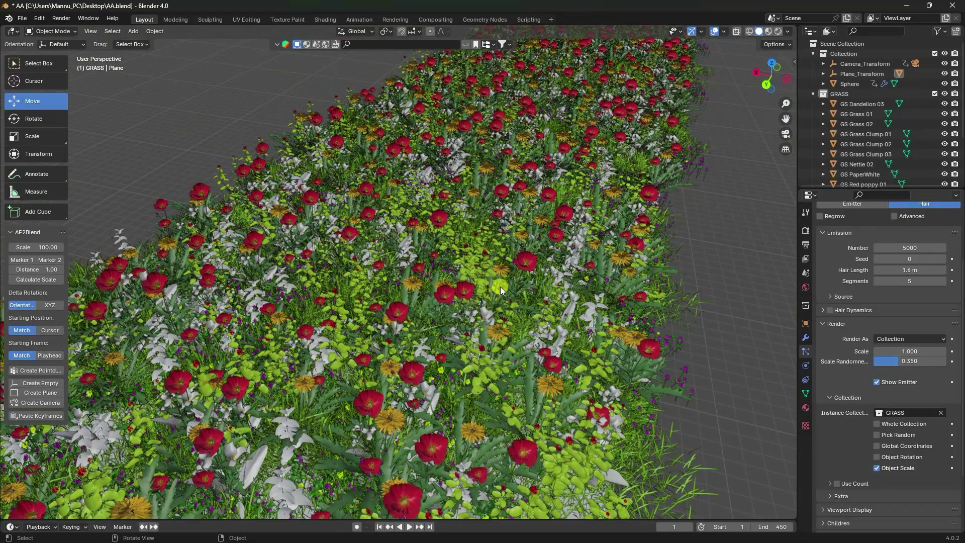
scroll(867, 367, "up", 2)
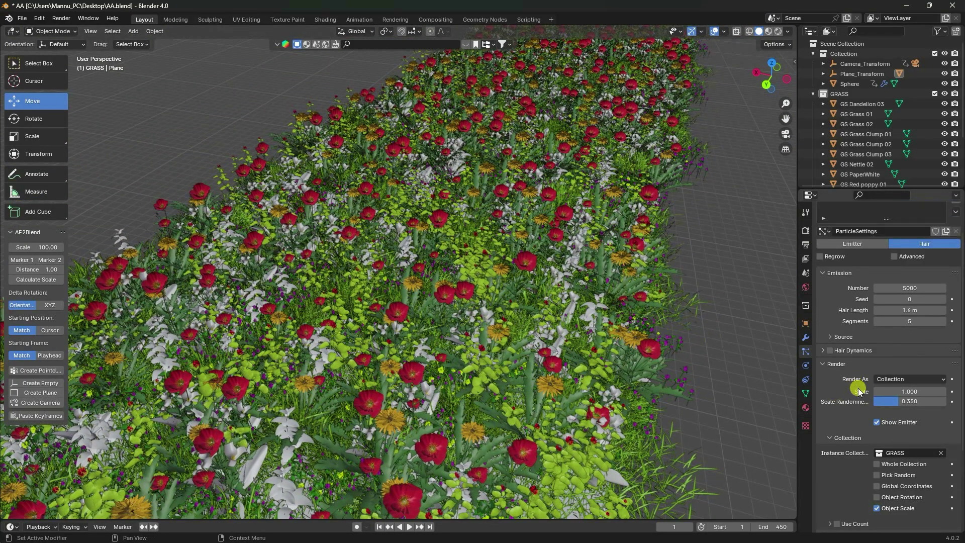
left_click(877, 423)
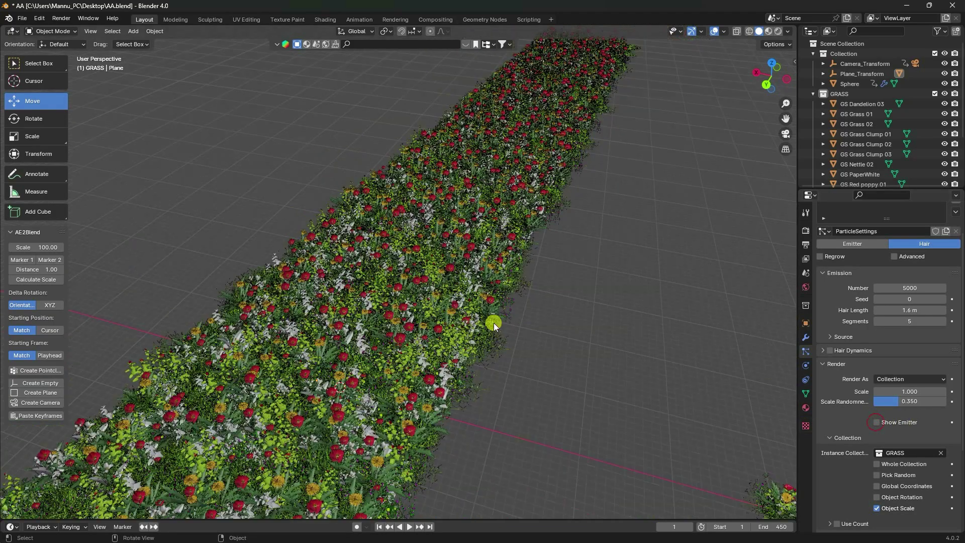
Make the main Collection active and add a mesh plane to it.
scroll(493, 322, "down", 4)
left_click(134, 31)
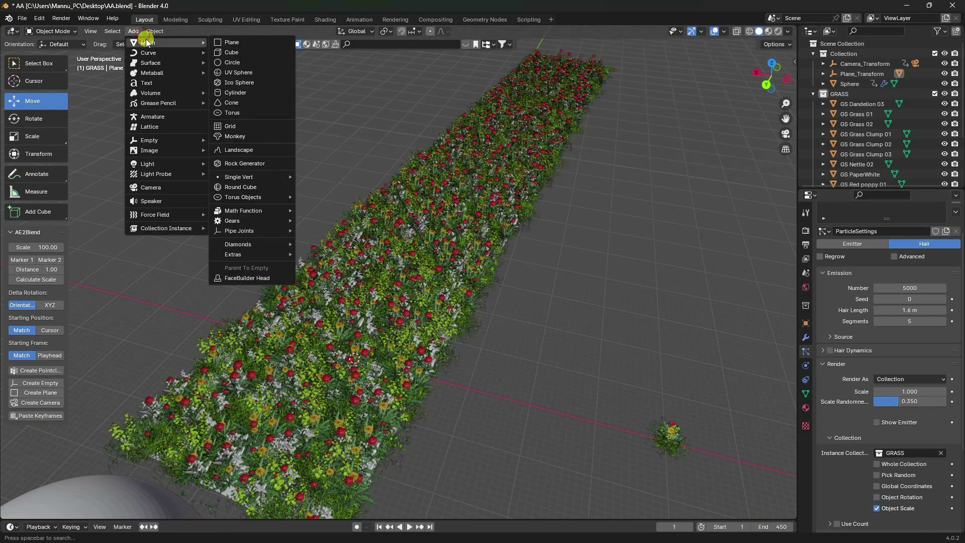
left_click(842, 53)
left_click(133, 31)
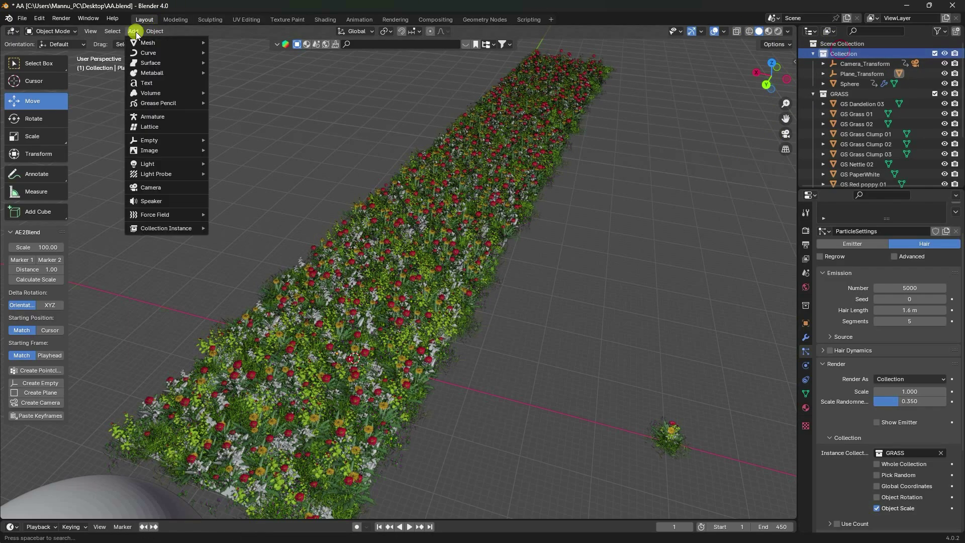
mouse_move(157, 43)
left_click(231, 42)
Scale the new plane up about 6.3 times and then again about 10.1 times.
scroll(439, 296, "down", 4)
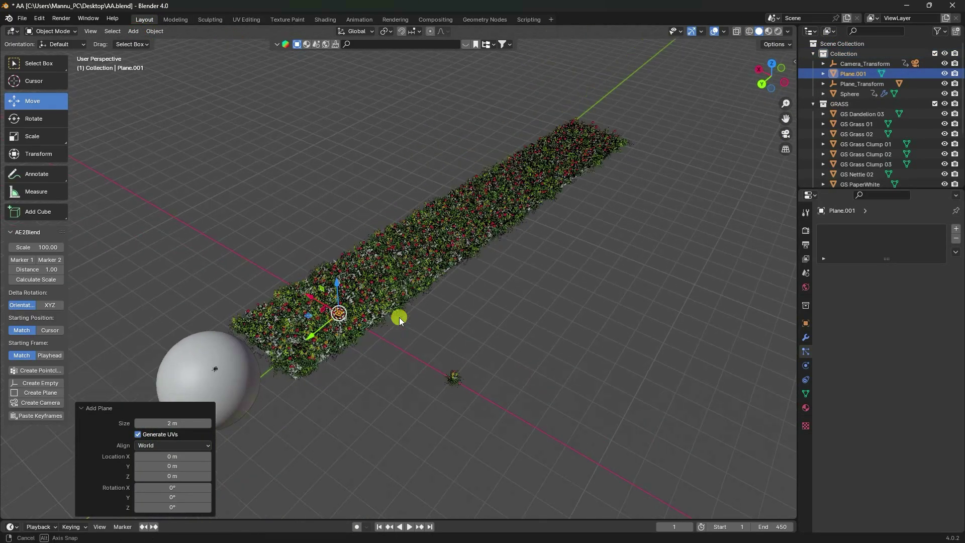
key("s")
left_click(655, 293)
key("s")
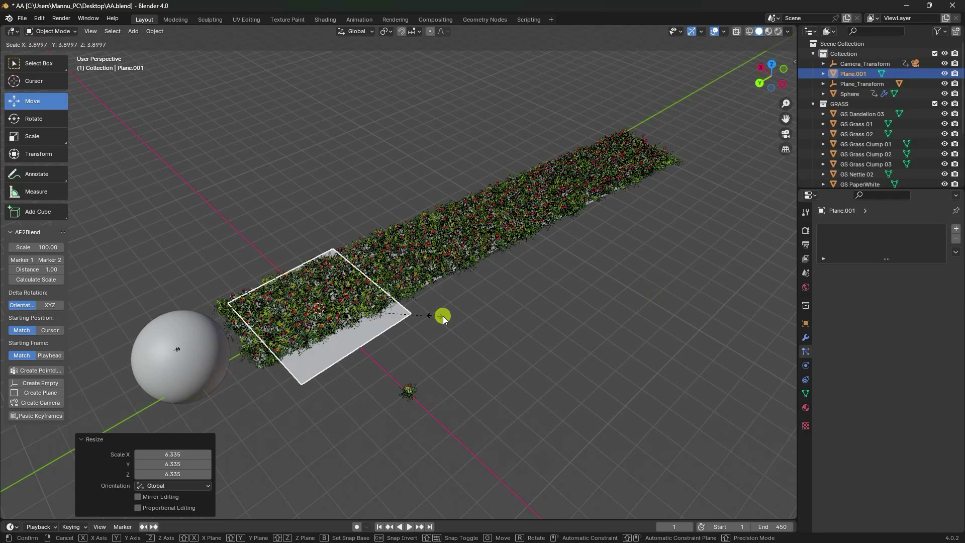
left_click(595, 315)
Stretch the new plane about 3.5 times along Y and move it about -87.2 m along Y, beneath the grass strip.
middle_click_drag(544, 319, 339, 292)
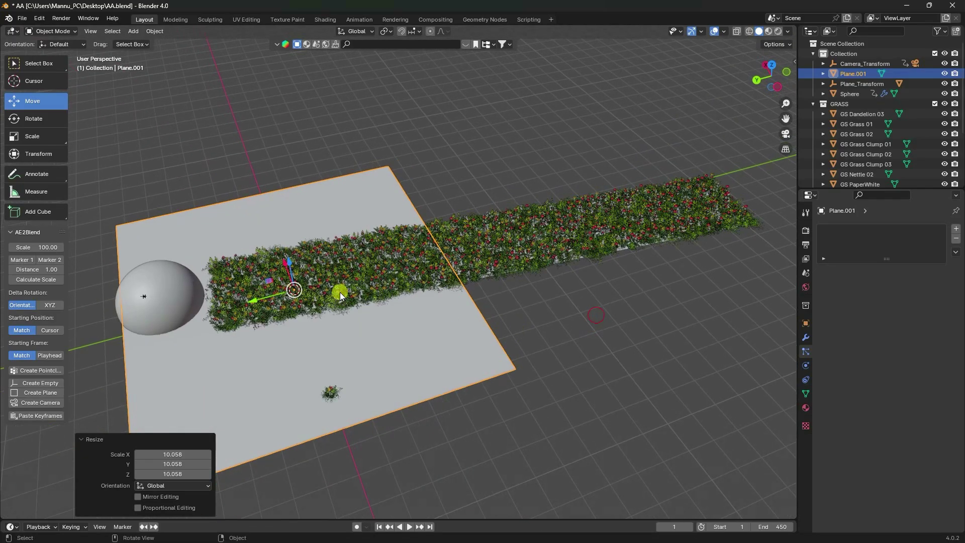
left_click(30, 137)
scroll(315, 287, "down", 2)
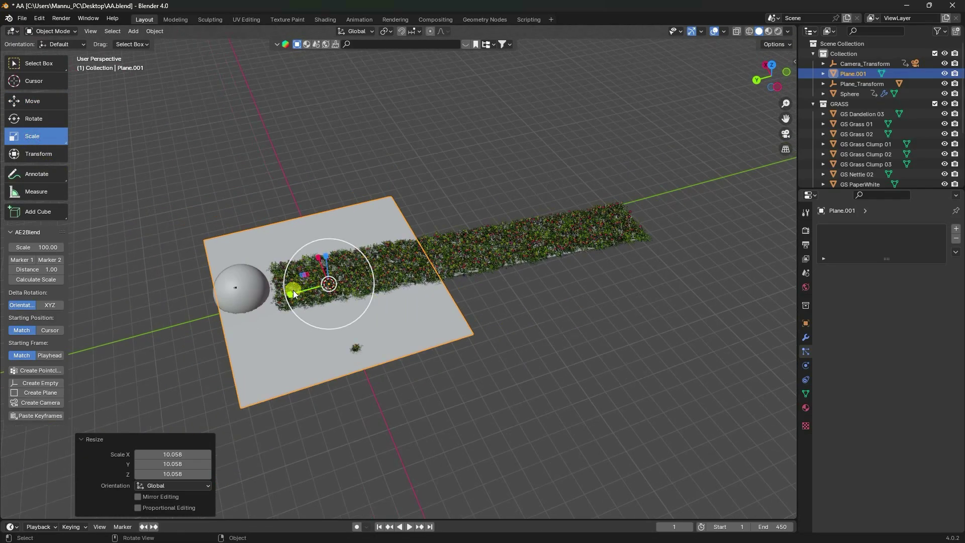
left_click_drag(293, 290, 194, 317)
left_click(48, 101)
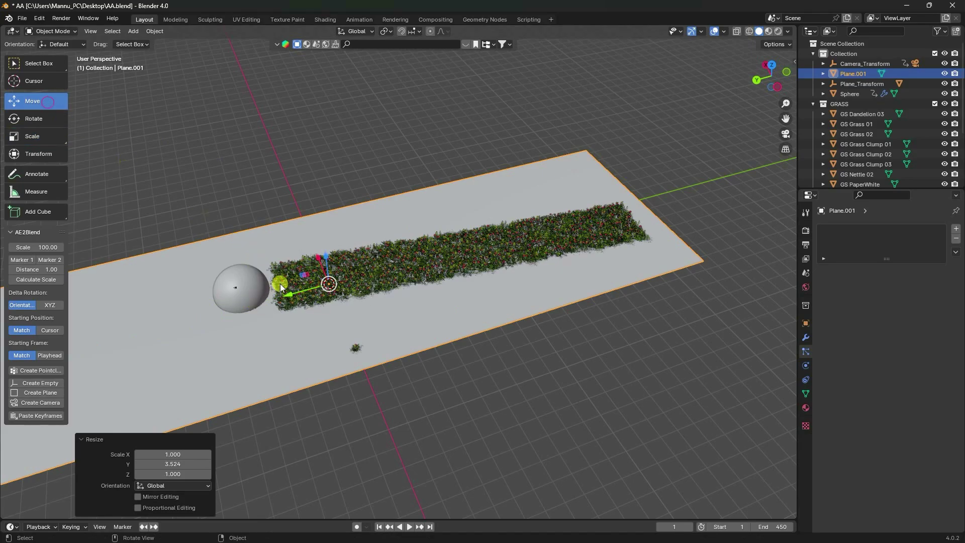
left_click_drag(280, 287, 435, 271)
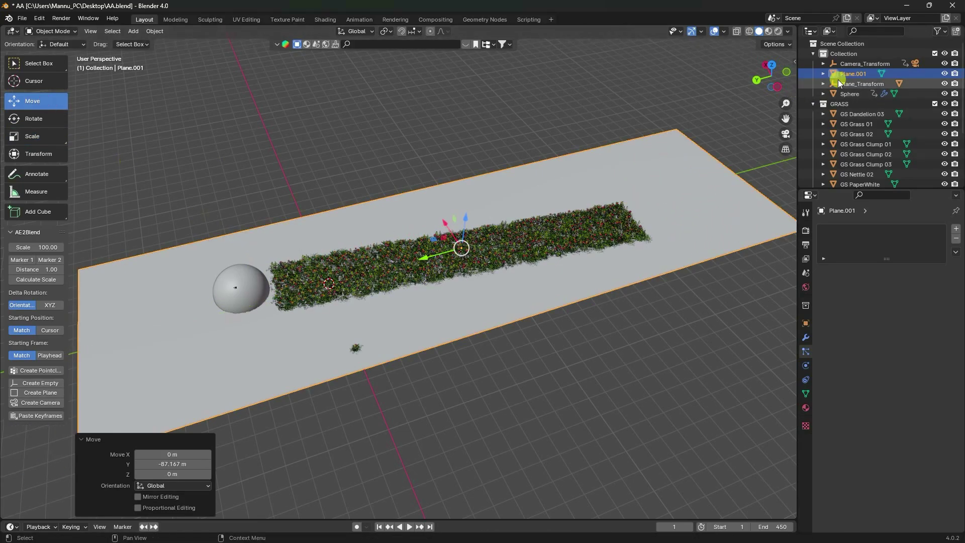
Rename the new large plane SHADOW and select it.
left_click(839, 83)
left_click(849, 74, "ctrl")
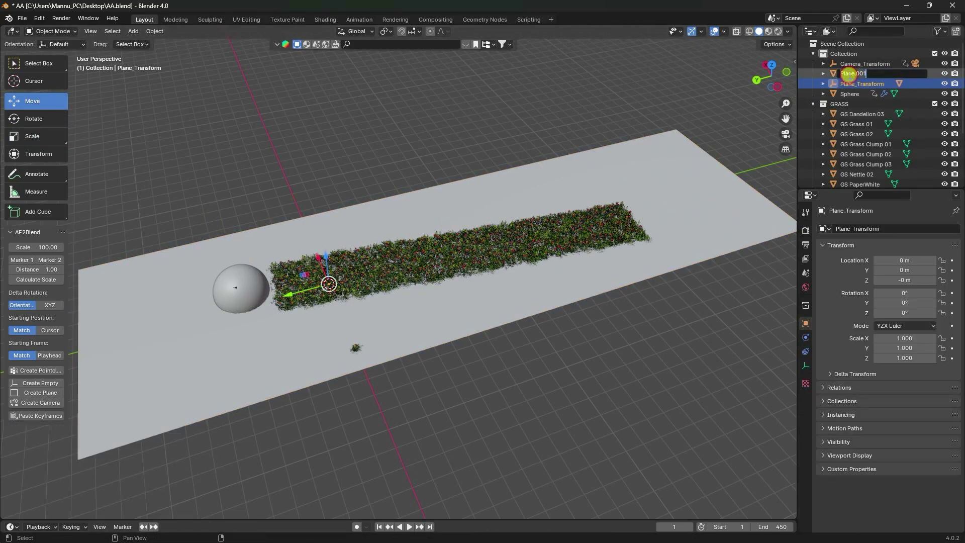
type("SHADOW")
key("Return")
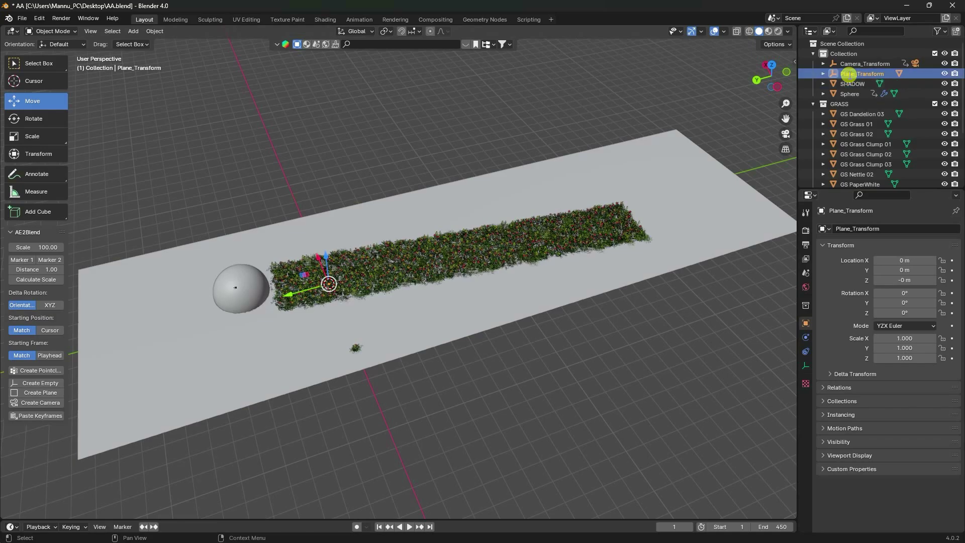
left_click(851, 84)
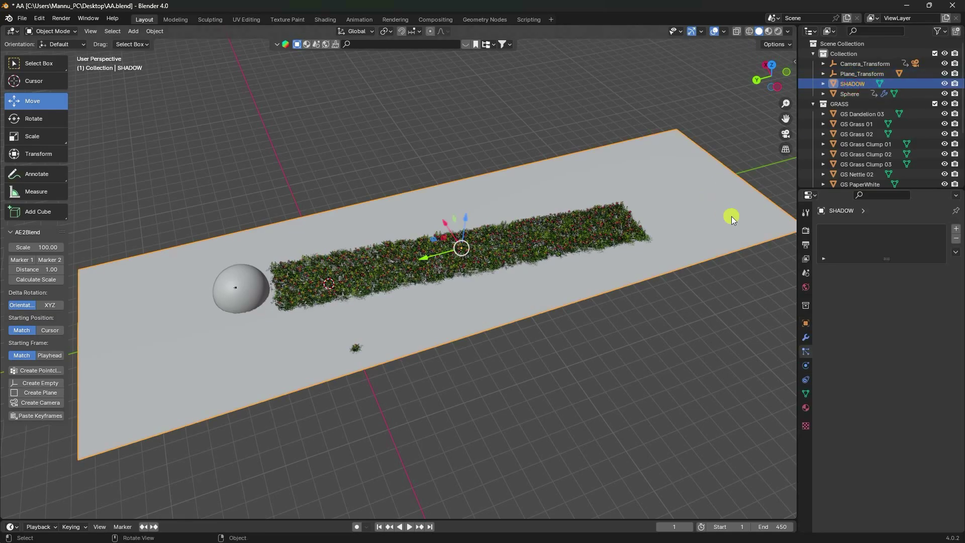
Apply smooth shading to the sphere beside the grass strip.
scroll(417, 298, "up", 4)
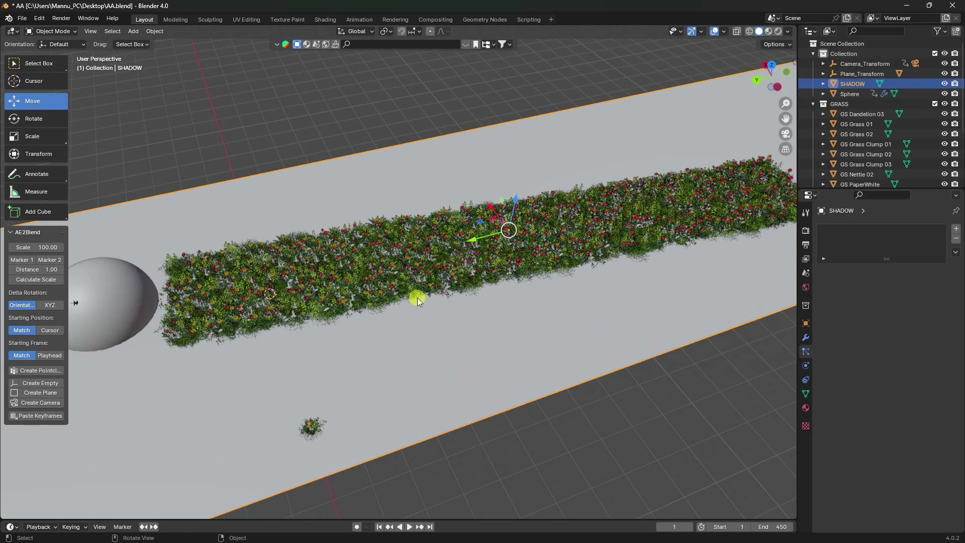
middle_click_drag(400, 290, 569, 271, "shift")
scroll(356, 276, "up", 4)
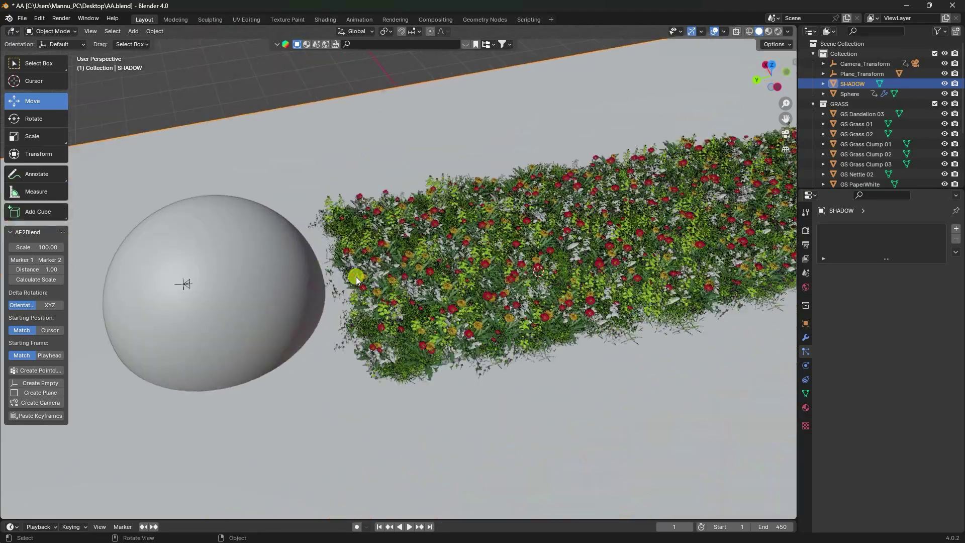
left_click(275, 279)
right_click(264, 265)
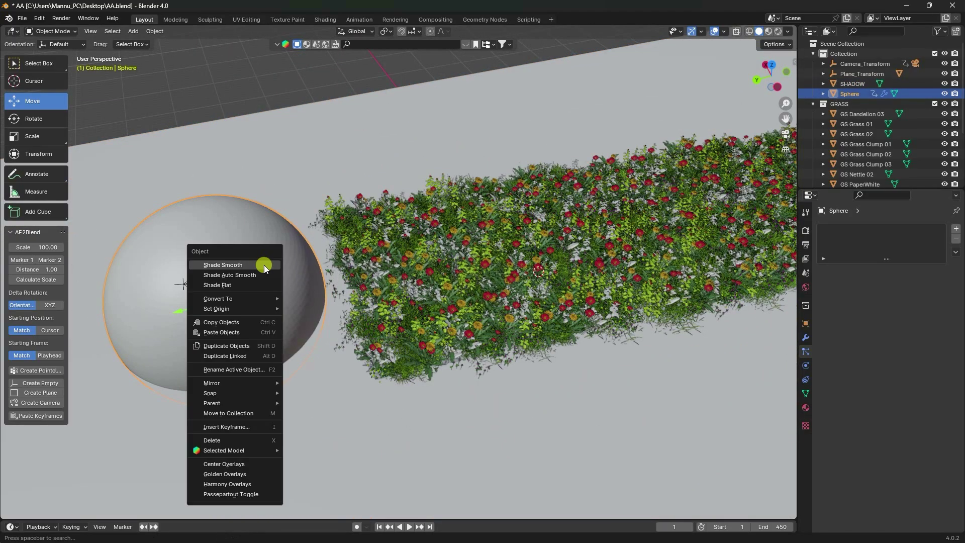
left_click(264, 264)
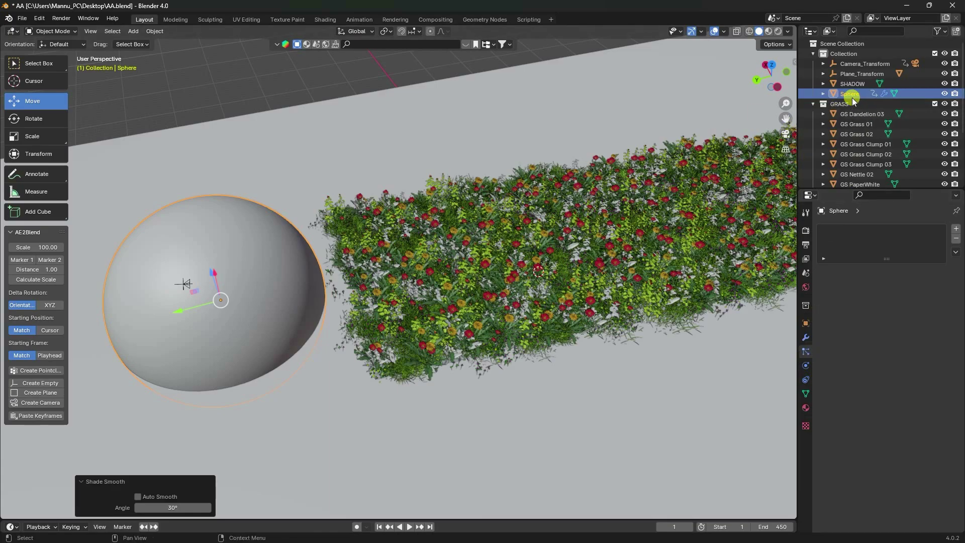
Assign the dp_weight vertex group to the Length of the particle system on the Plane under Plane_Transform.
left_click(857, 74)
left_click(823, 74)
left_click(858, 84)
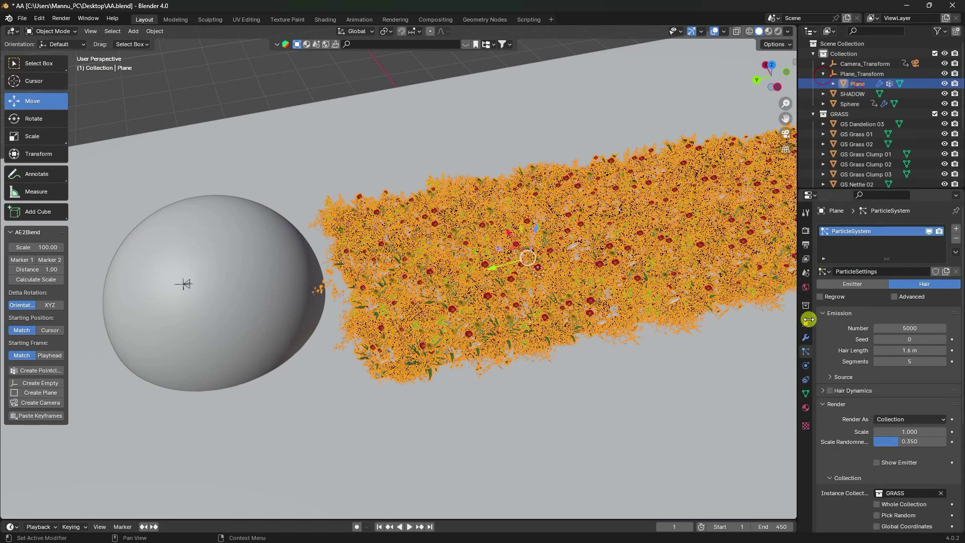
scroll(849, 323, "down", 8)
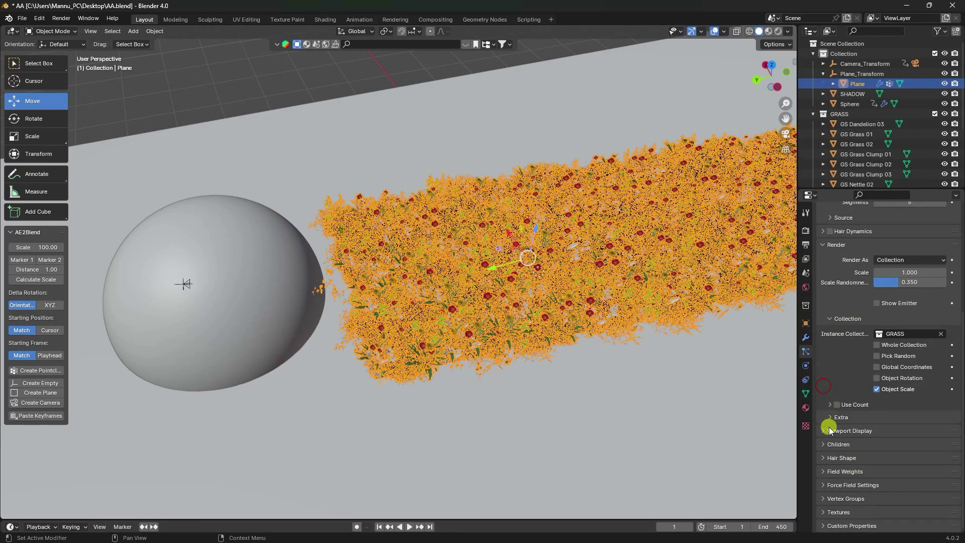
left_click(824, 499)
scroll(832, 495, "down", 5)
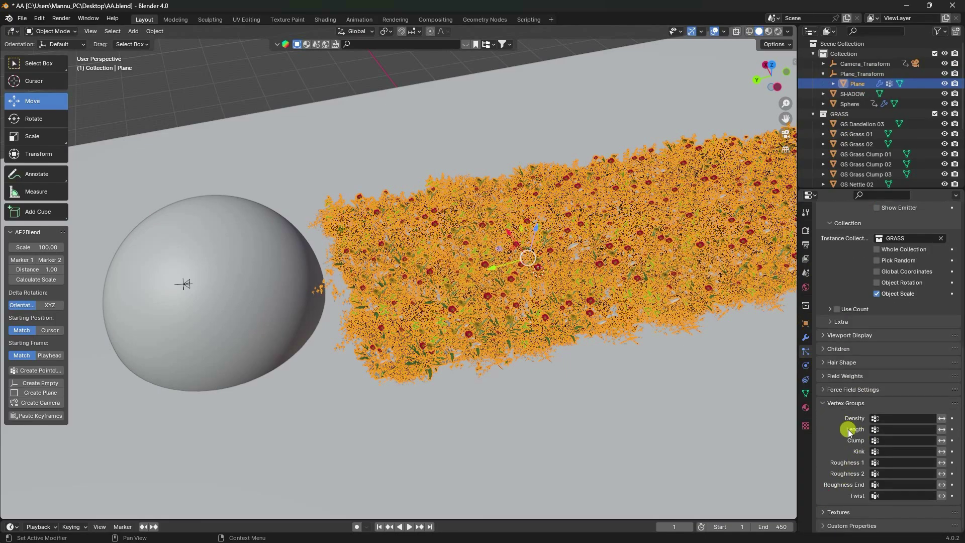
left_click(875, 429)
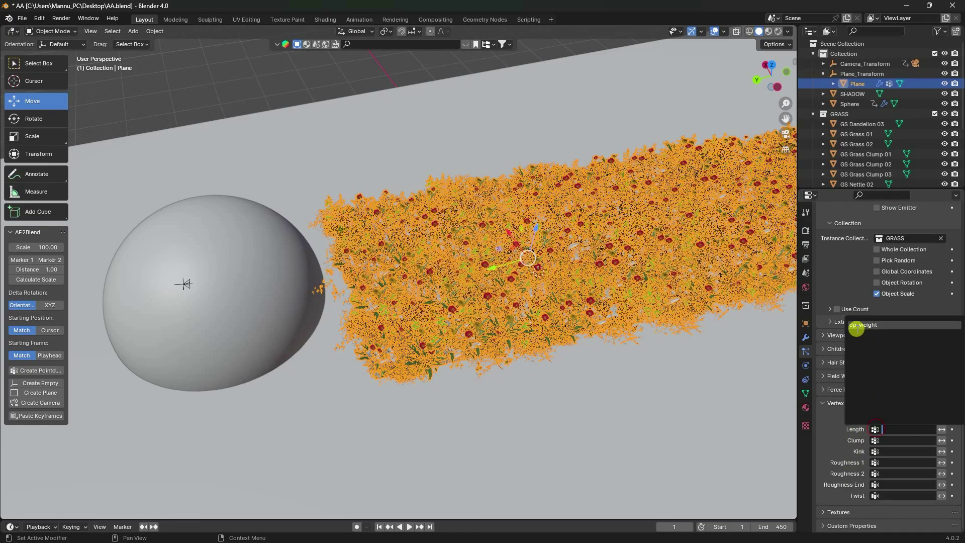
left_click(874, 326)
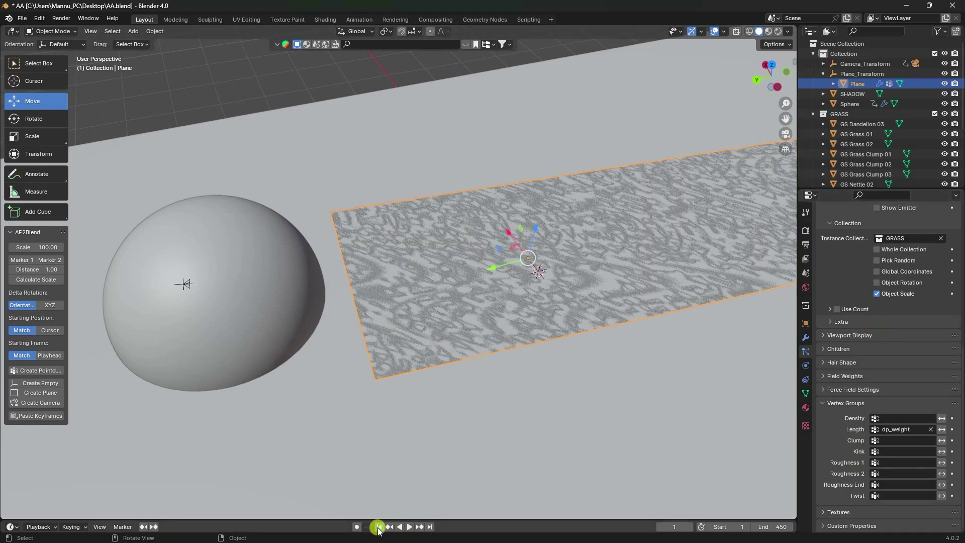
Play the animation to check how the plants grow as the sphere moves along the plane.
middle_click_drag(409, 430, 413, 438)
middle_click_drag(490, 329, 413, 489, "shift")
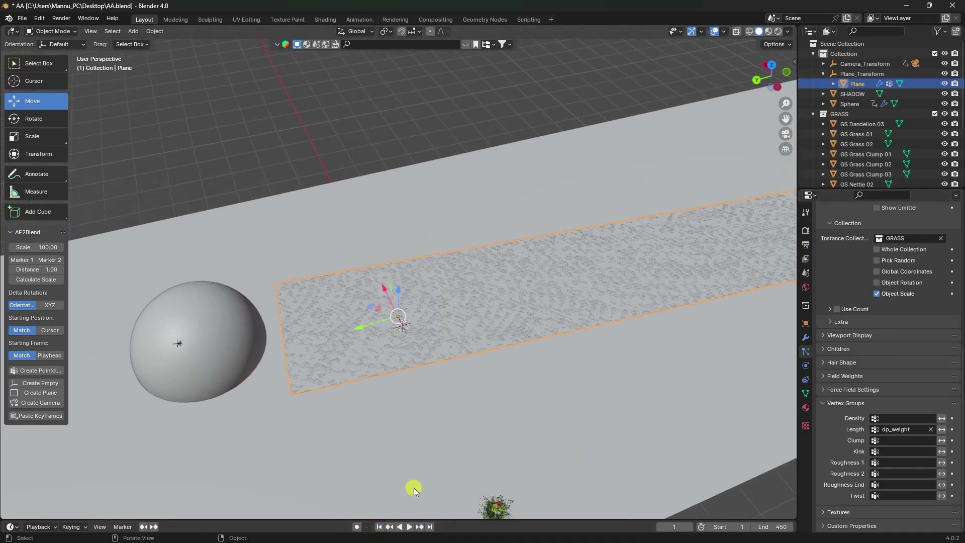
left_click(408, 526)
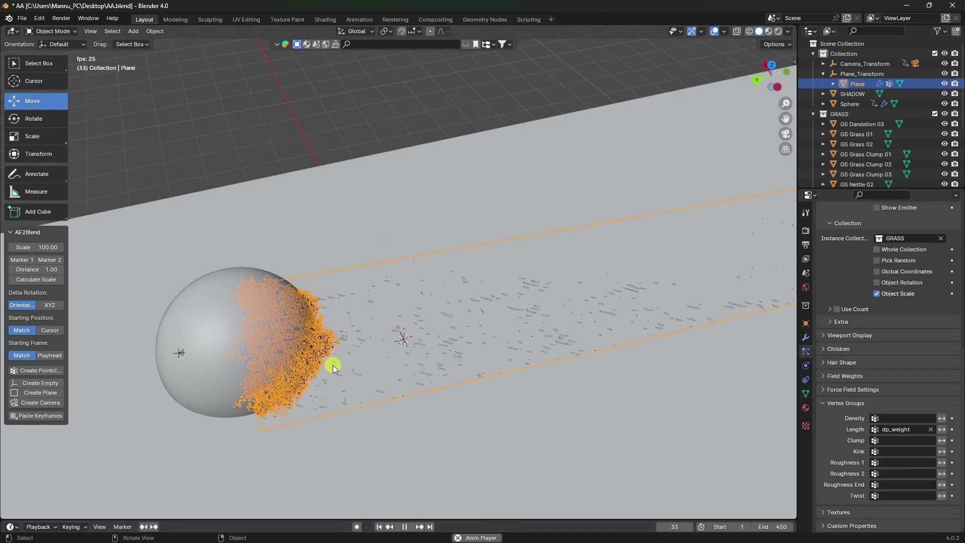
middle_click_drag(372, 341, 403, 338)
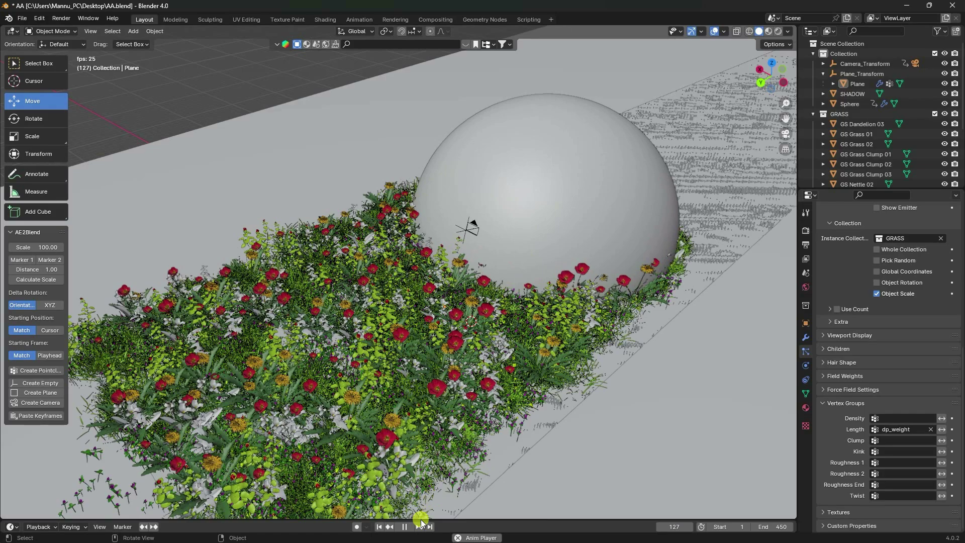
left_click(404, 526)
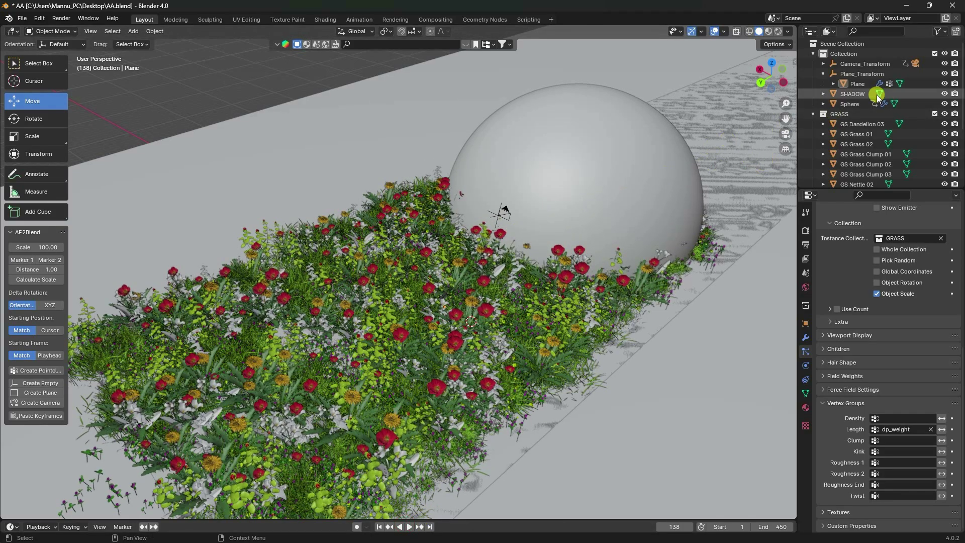
Hide the Sphere in the viewport and disable it in renders.
left_click(944, 103)
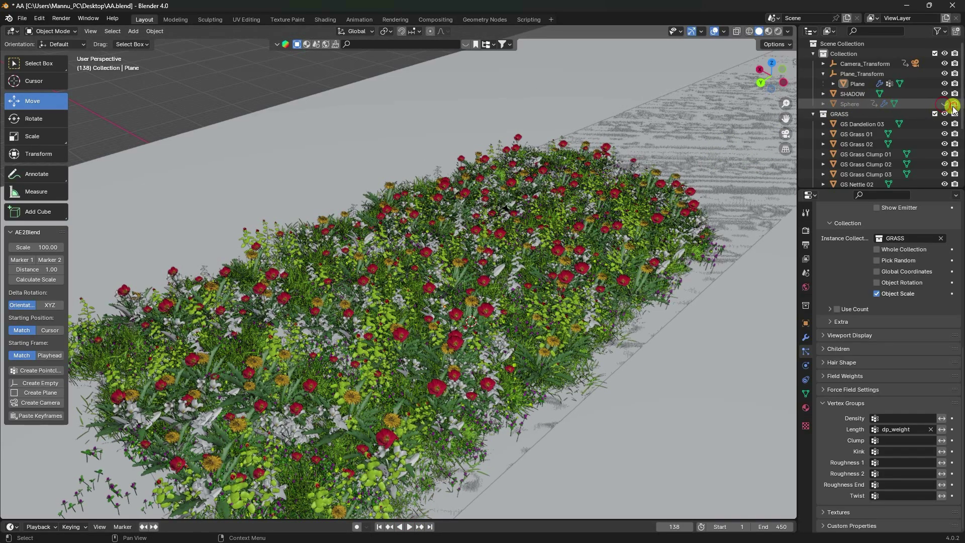
left_click(954, 104)
left_click(476, 370)
Replay the growth animation from the first frame with the sphere hidden.
left_click(378, 526)
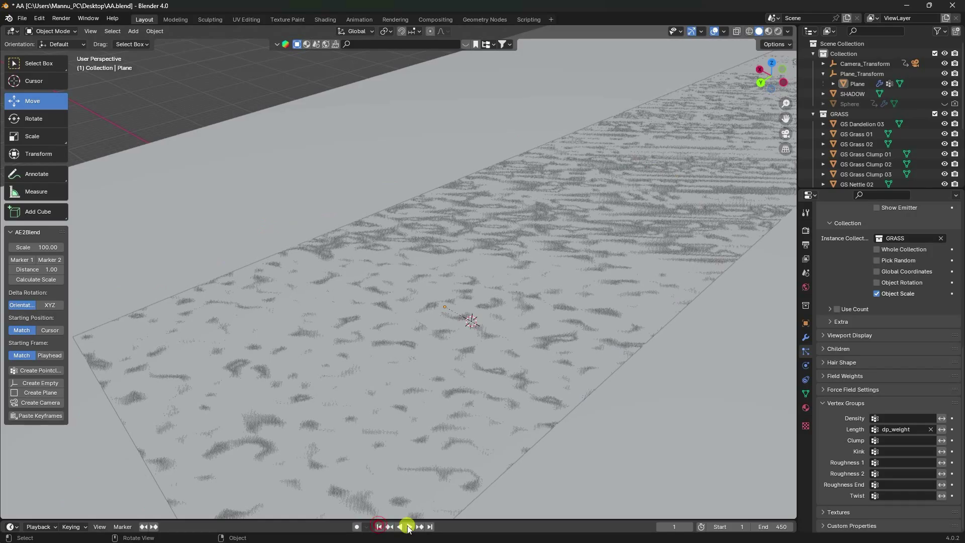
left_click(409, 526)
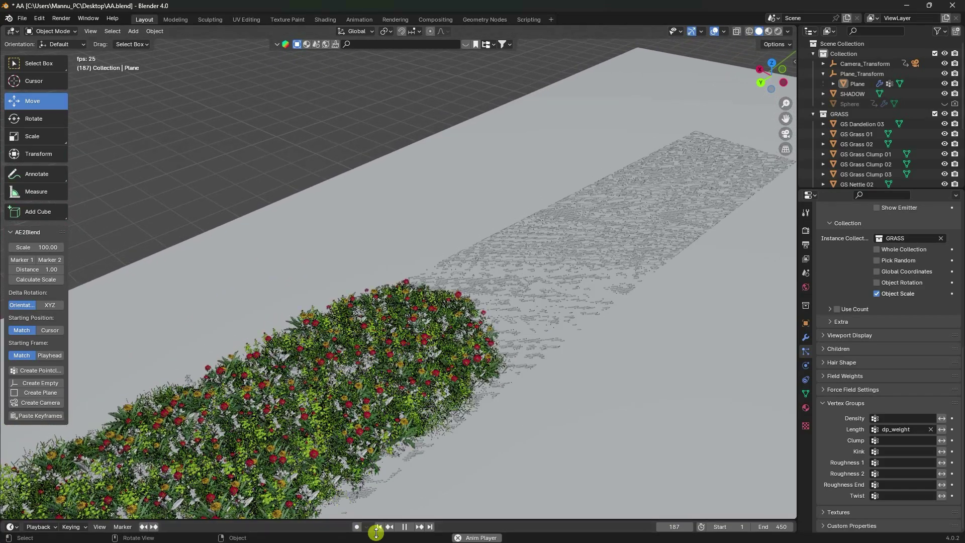
left_click(404, 526)
Play the growth animation from frame 1 through the camera to check it against the footage.
left_click(379, 526)
key("KP_0")
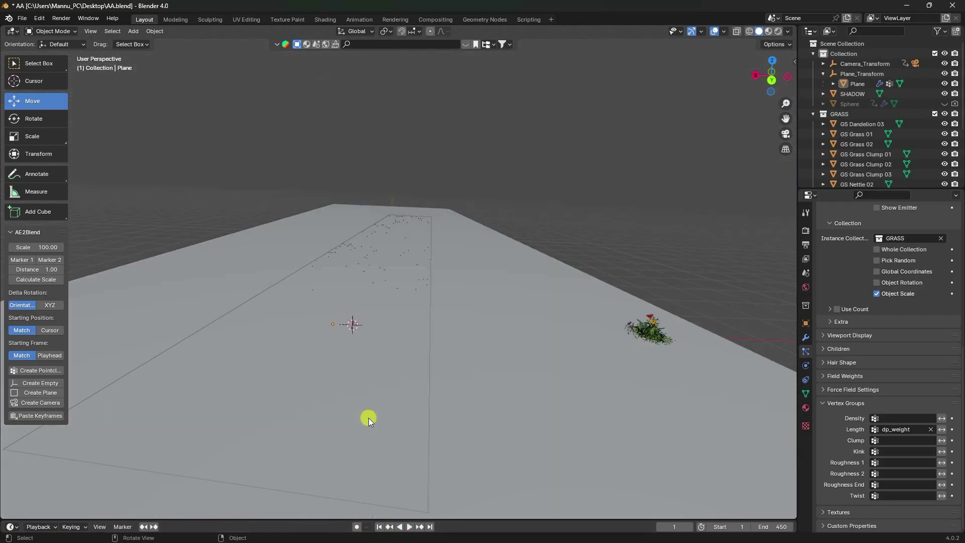
left_click(409, 526)
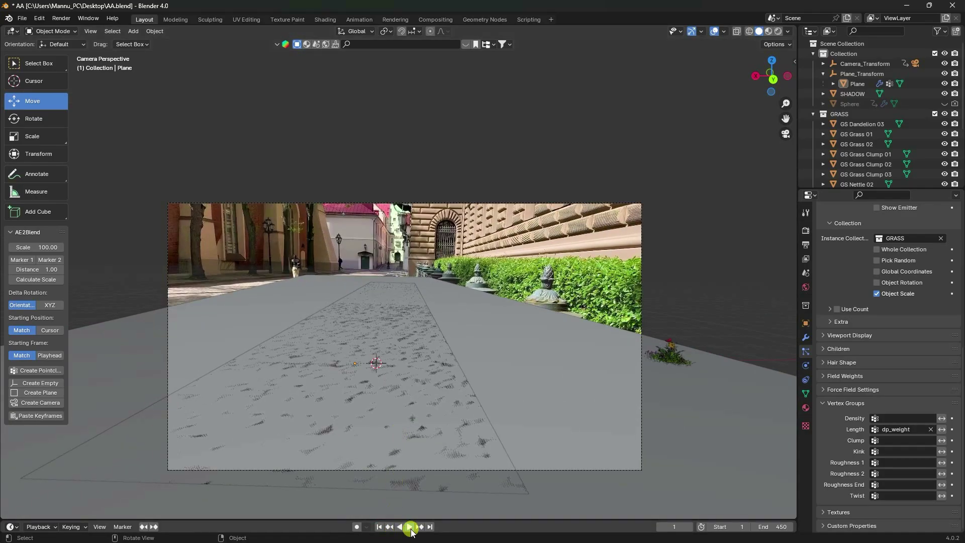
scroll(341, 460, "up", 2)
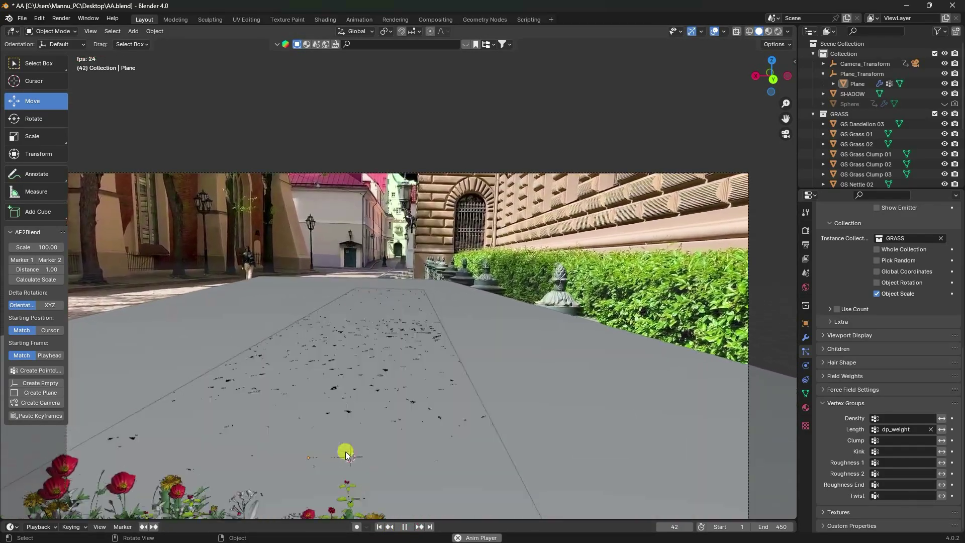
scroll(347, 444, "down", 2)
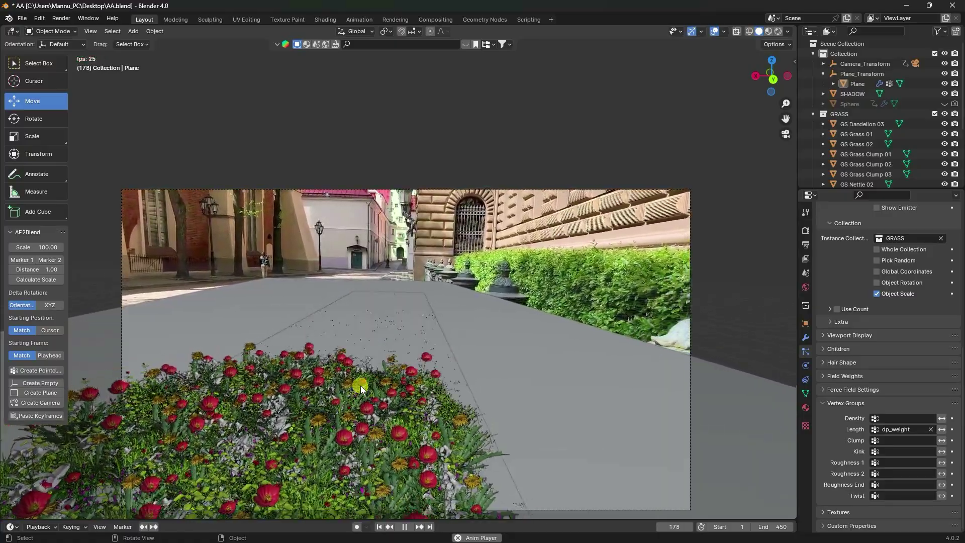
scroll(379, 379, "down", 1)
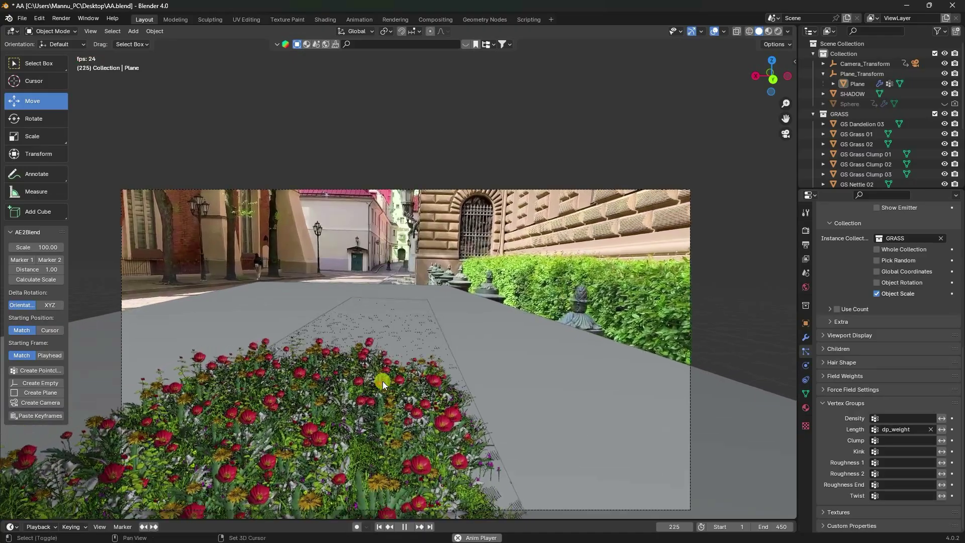
scroll(376, 334, "up", 4)
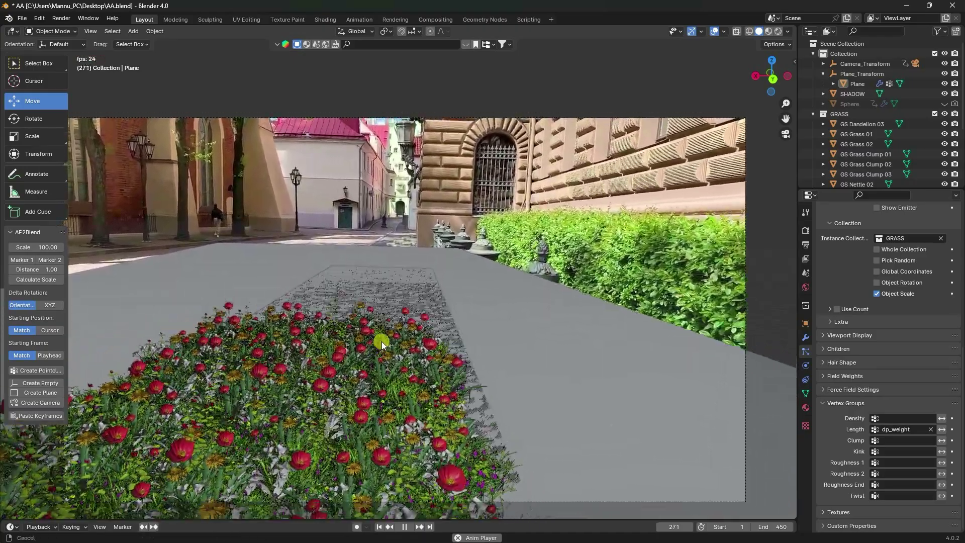
key("space")
Set the render engine to Cycles and the device to GPU Compute.
left_click(806, 230)
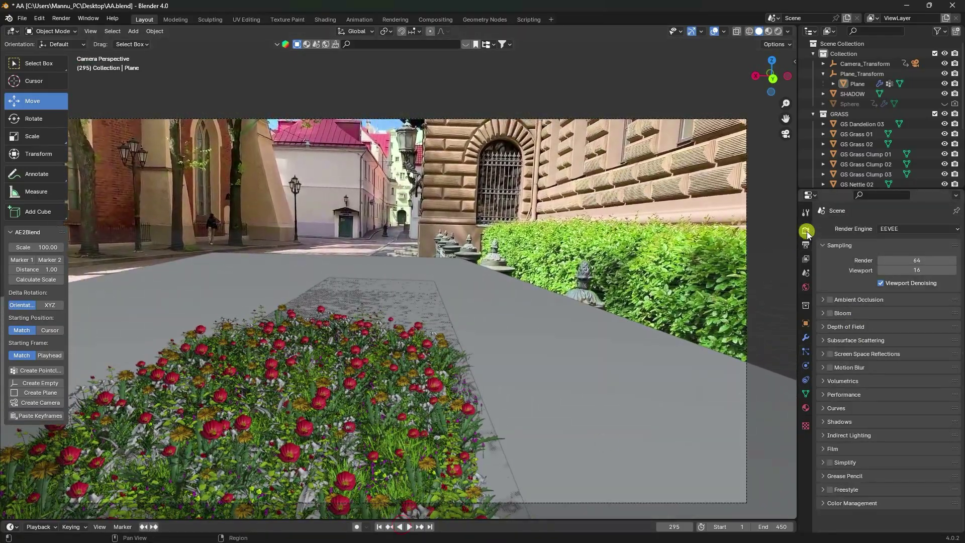
left_click(891, 226)
left_click(891, 265)
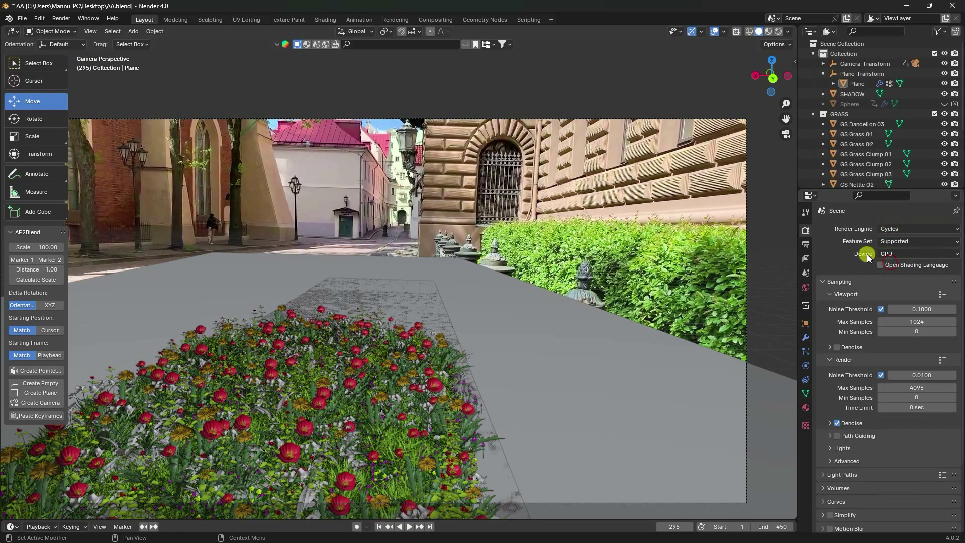
left_click(892, 253)
left_click(896, 276)
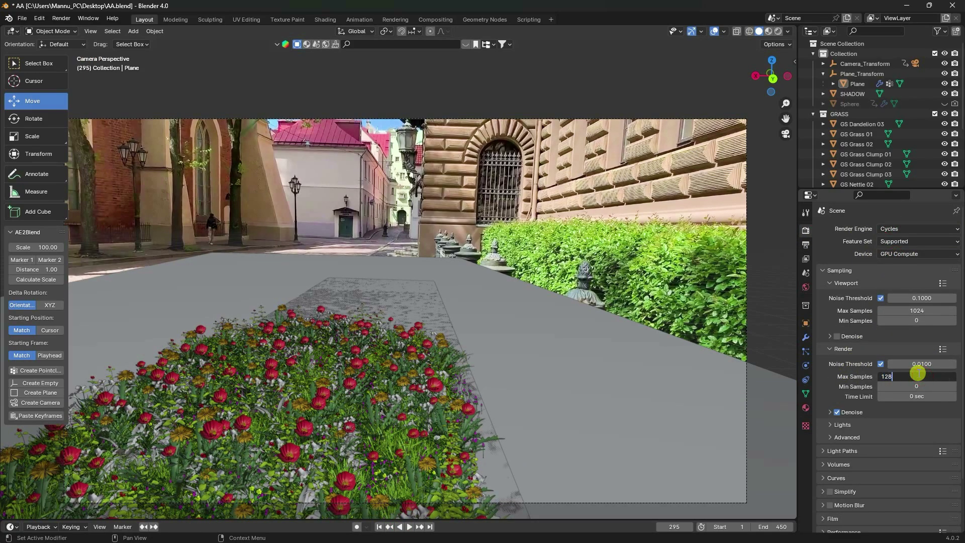
Set the render max samples to 128 and enable viewport denoising.
key("Return")
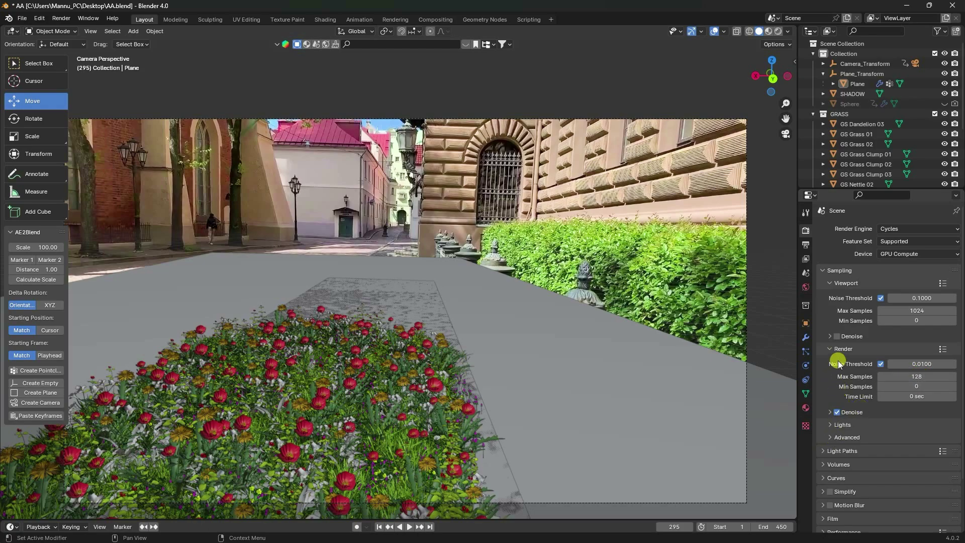
left_click(836, 336)
Make the render film transparent and set the view transform to Standard.
scroll(839, 449, "down", 3)
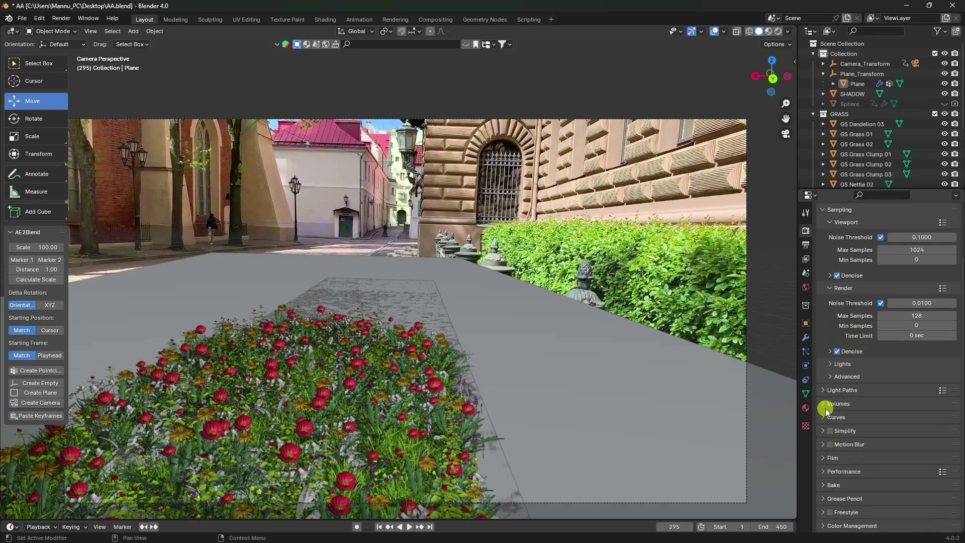
left_click(830, 454)
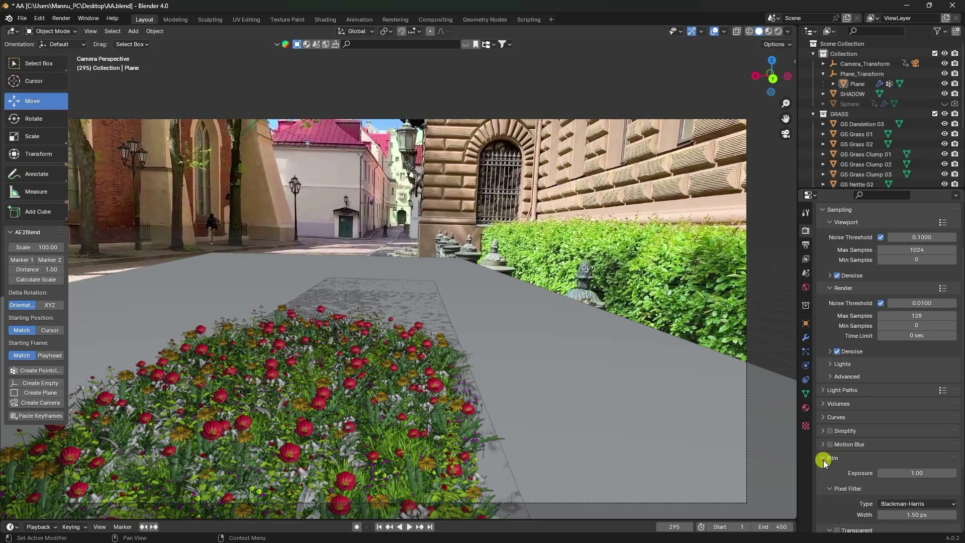
scroll(836, 445, "down", 5)
left_click(836, 429)
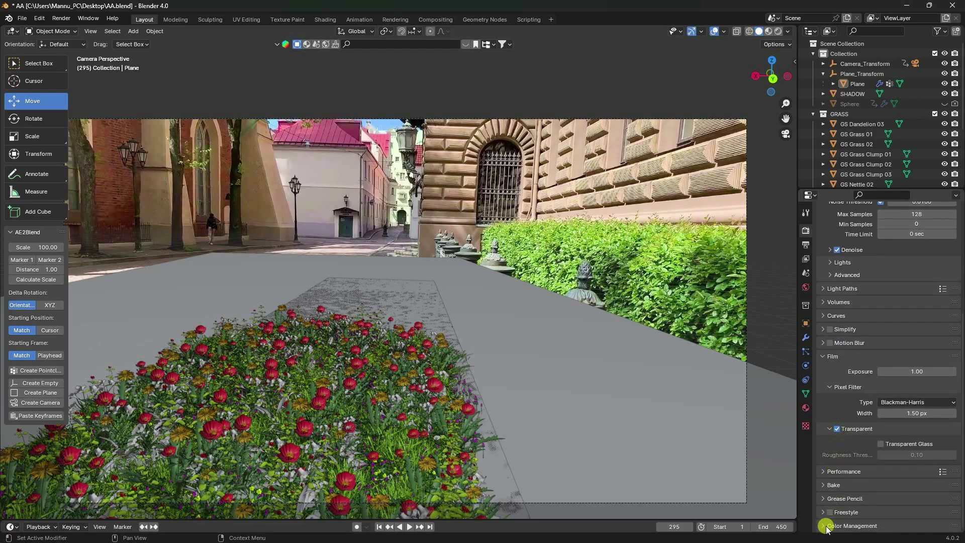
scroll(836, 505, "down", 5)
left_click(904, 448)
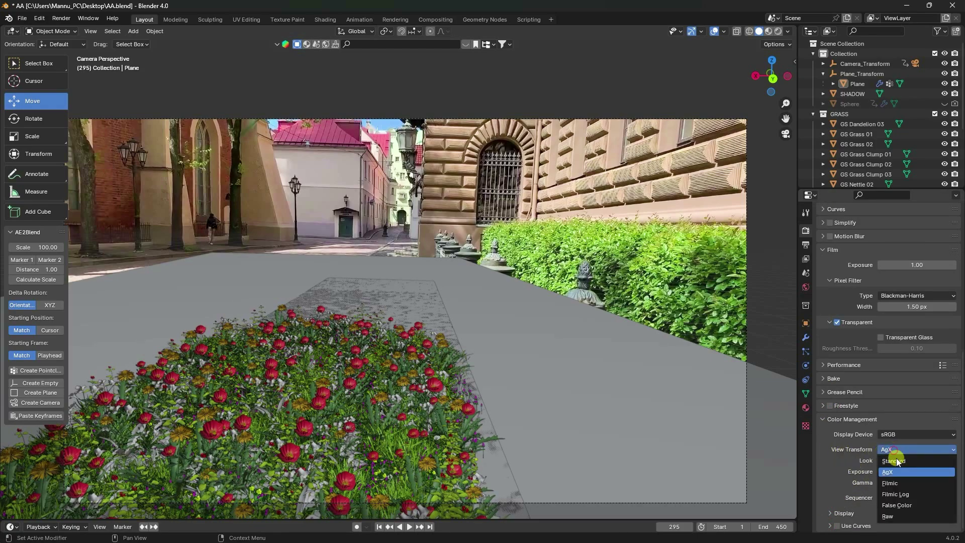
left_click(900, 515)
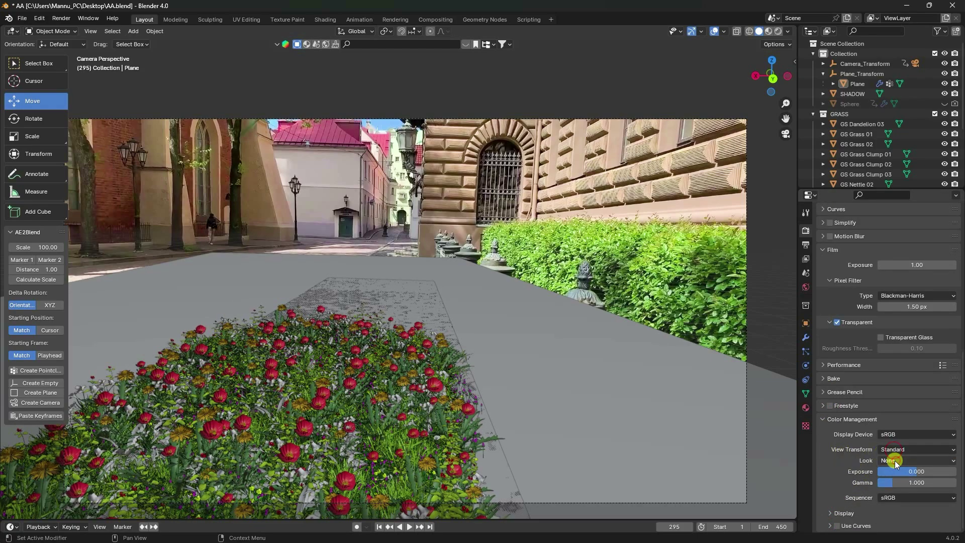
Use an Environment Texture for the world background color and load turning_area_4k.exr from the HDRI folder.
left_click(805, 287)
left_click(878, 292)
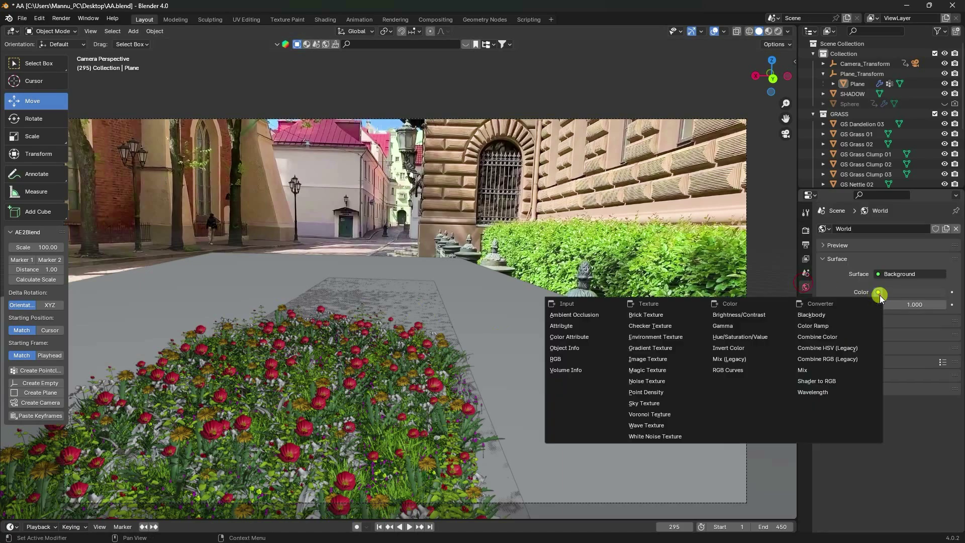
left_click(655, 337)
left_click(916, 305)
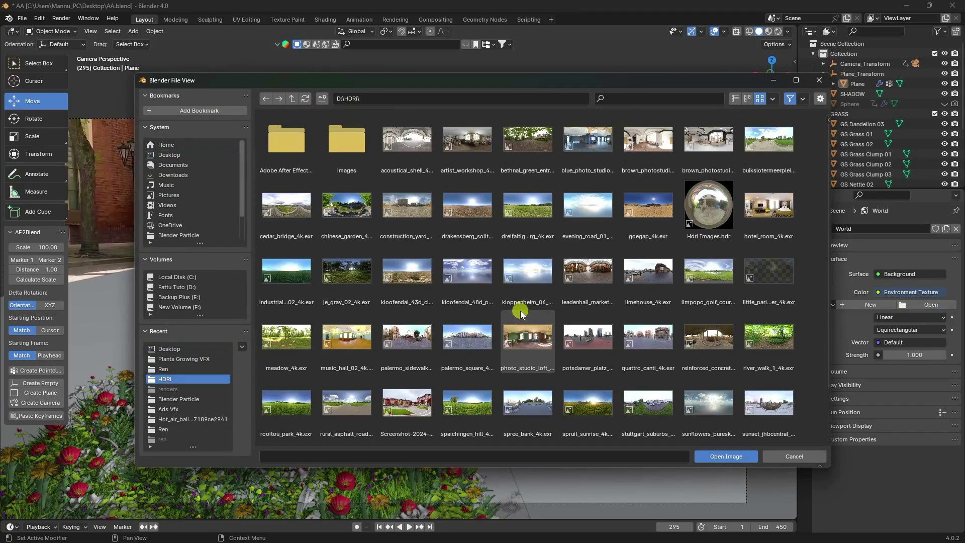
scroll(520, 316, "down", 2)
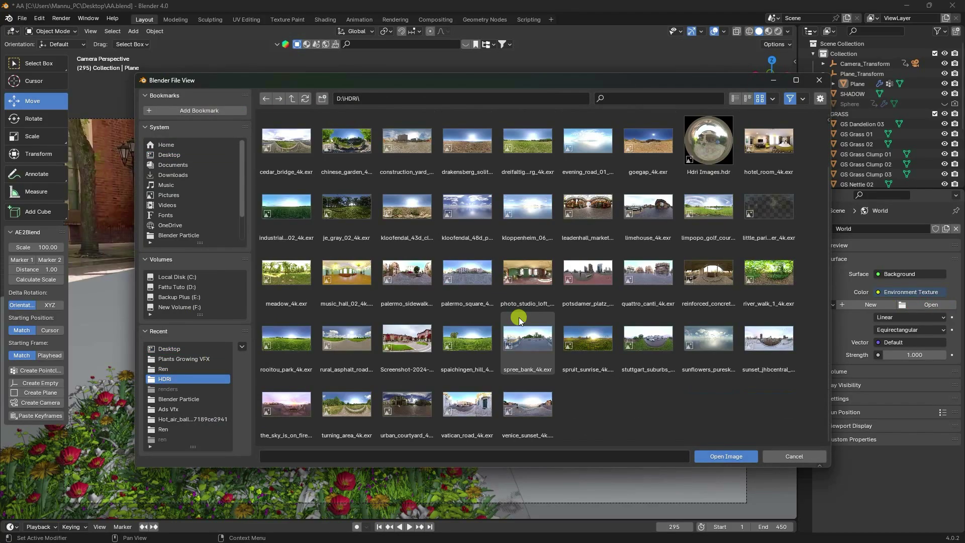
left_click(347, 397)
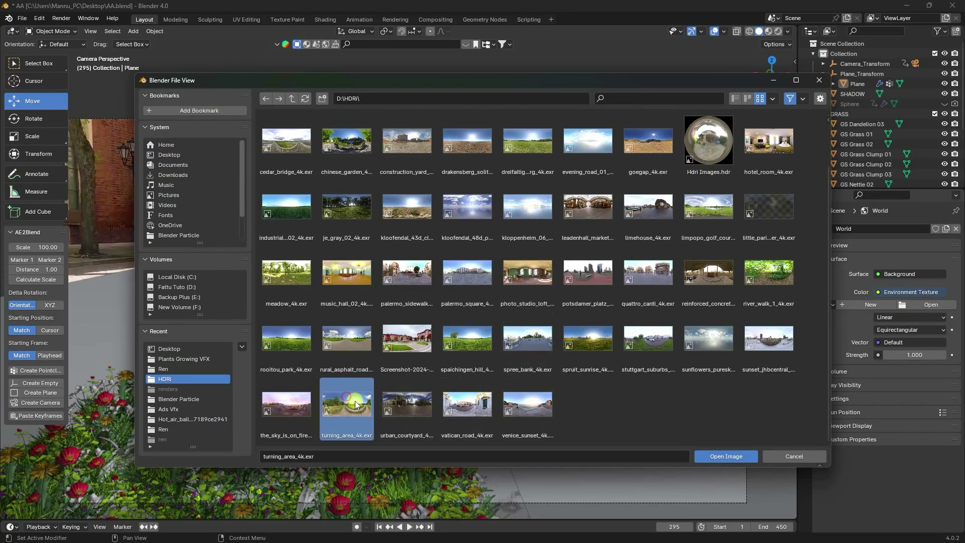
left_click(729, 455)
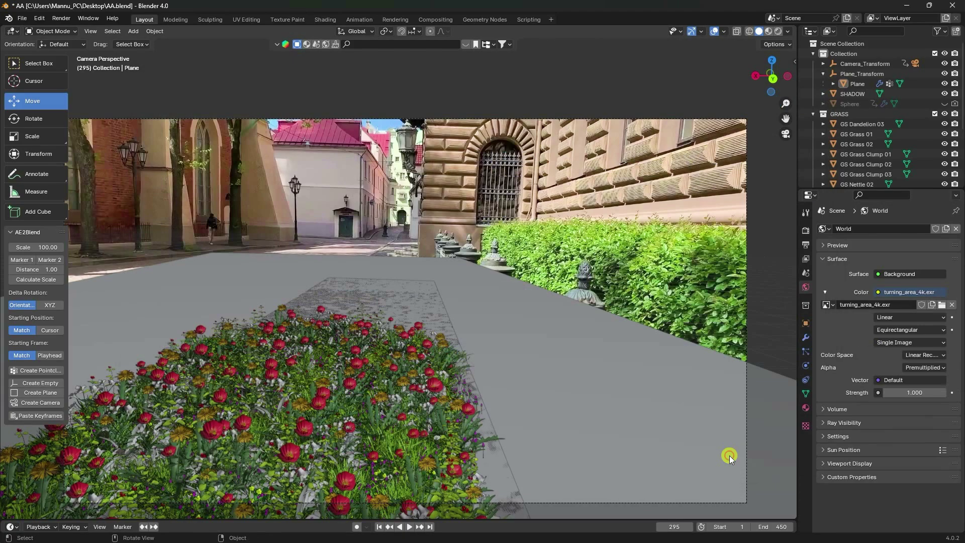
Set the world background strength to 0.7 and display the camera view in rendered shading.
left_click(911, 391)
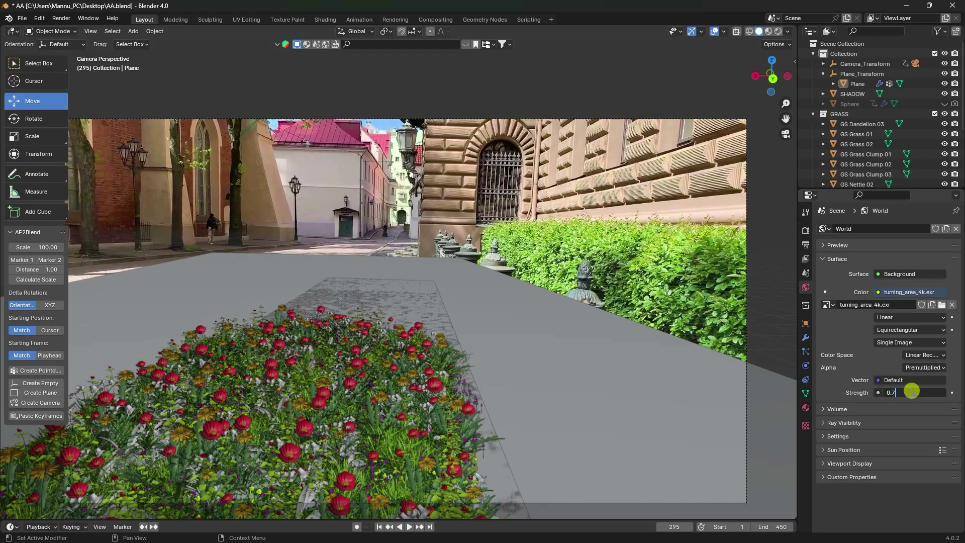
type("0.7")
key("Return")
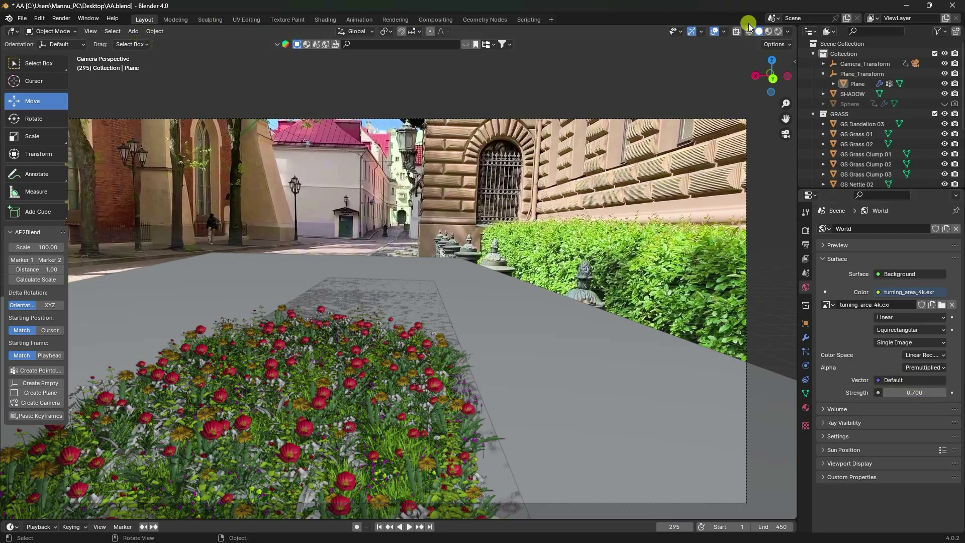
left_click(778, 31)
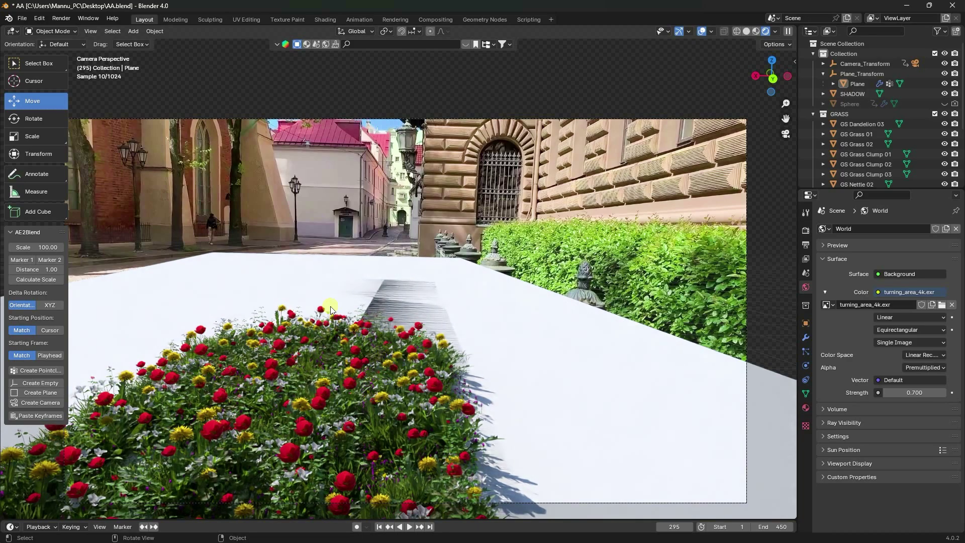
Make the SHADOW plane a shadow catcher and raise it about 0.16 m along Z.
left_click(539, 332)
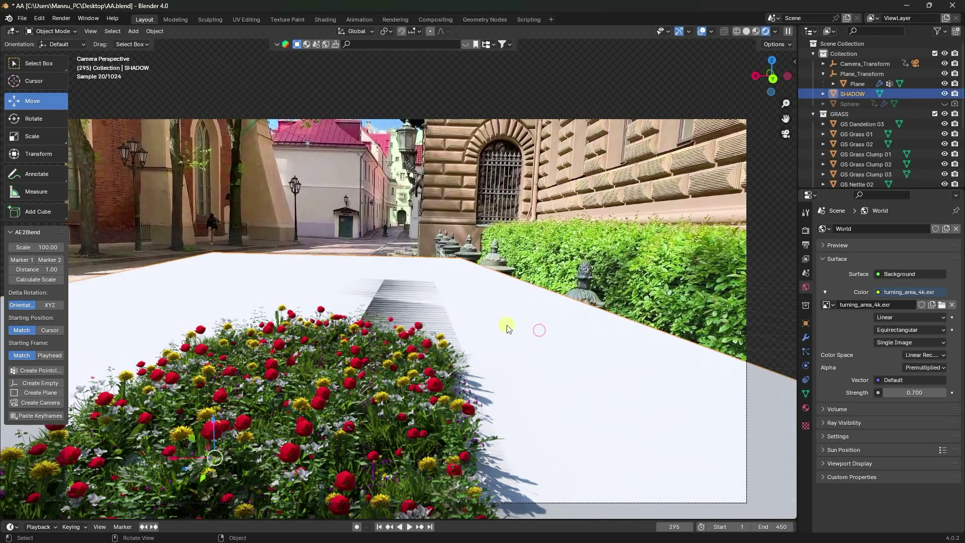
left_click(805, 323)
left_click(825, 470)
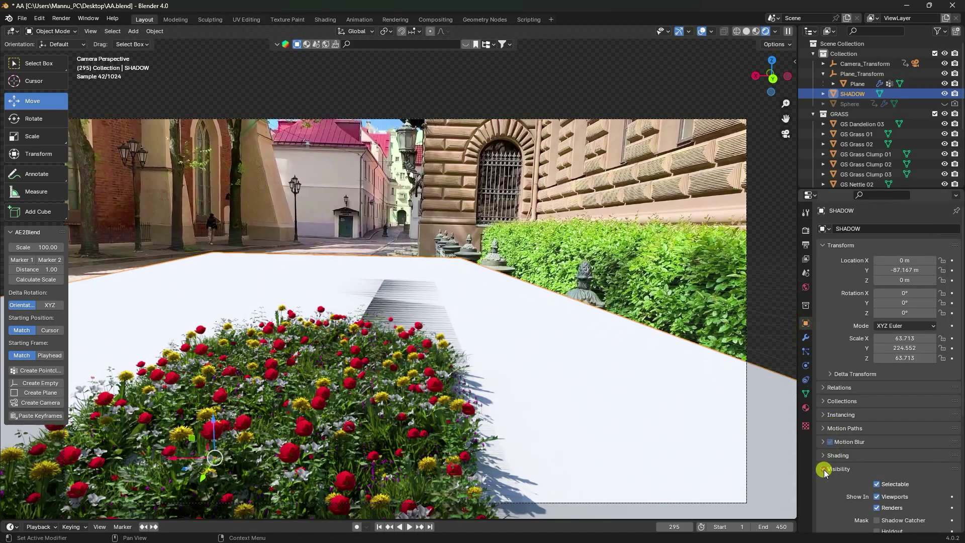
scroll(840, 469, "down", 5)
left_click(877, 399)
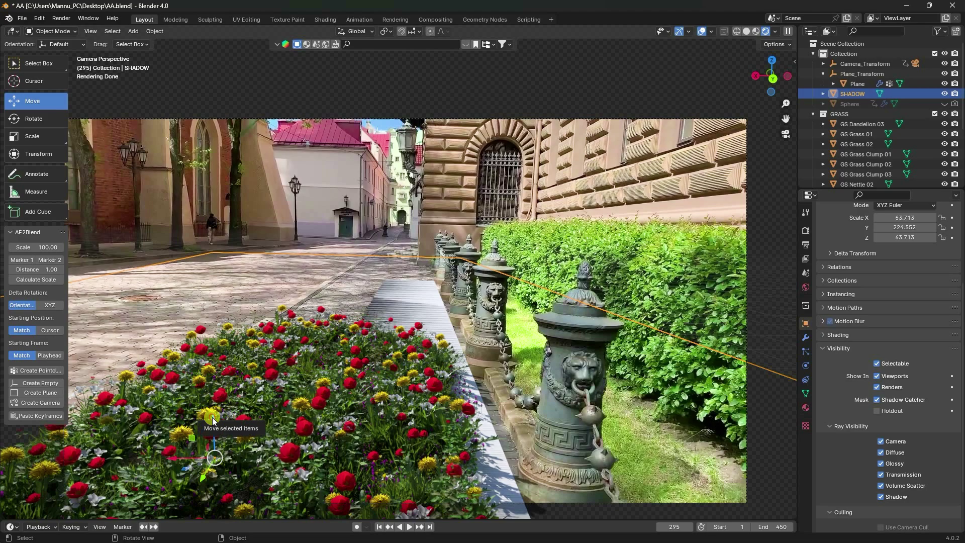
left_click_drag(211, 416, 211, 411)
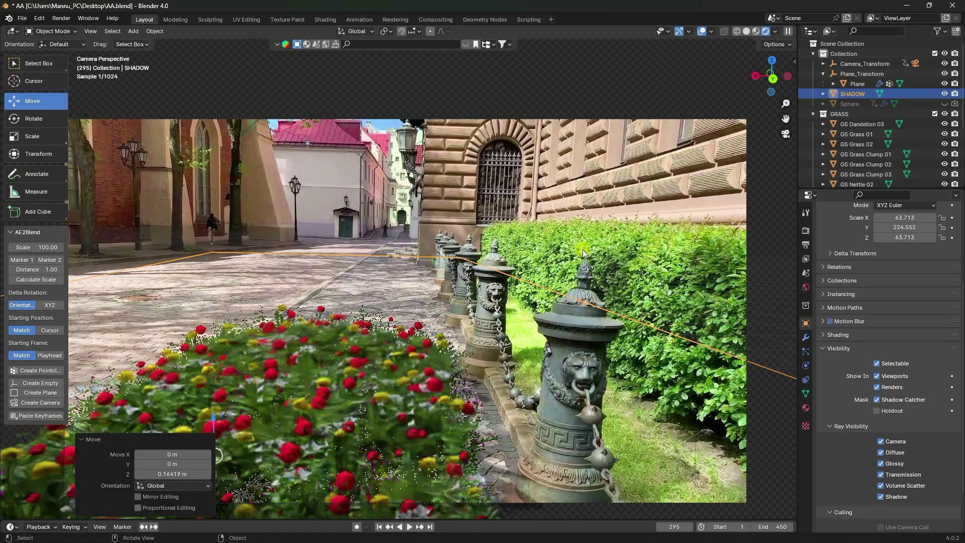
left_click(318, 441)
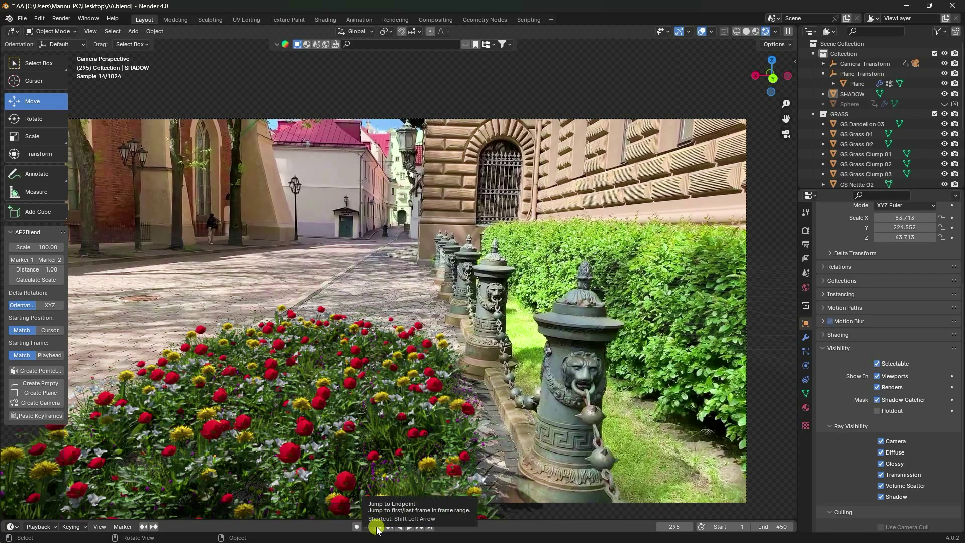
Return to solid shading, add a Sun light and place it above and beside the flower bed, about 39 m along negative X.
key("z")
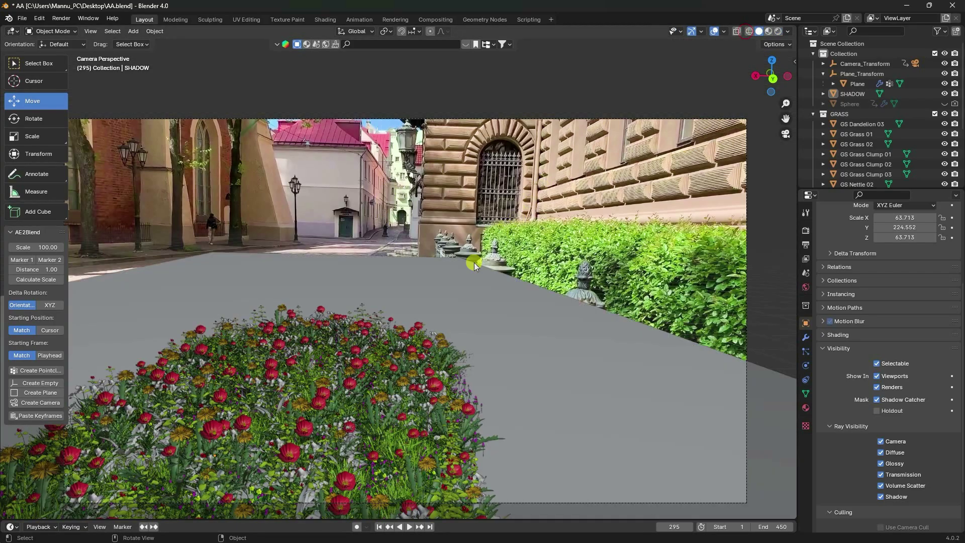
mouse_move(474, 263)
middle_mouse_down()
mouse_move(426, 292)
mouse_move(380, 289)
middle_mouse_up()
scroll(433, 289, "down", 8)
left_click(131, 32)
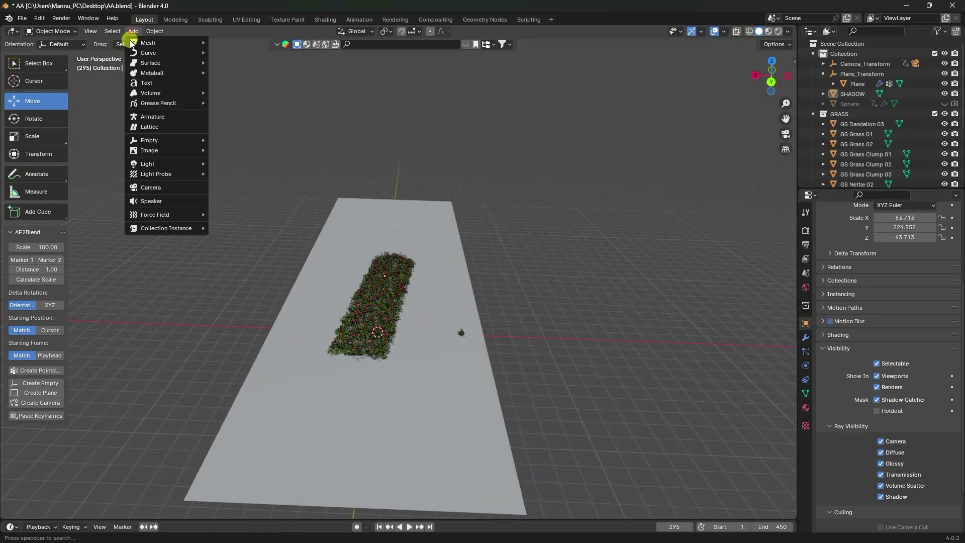
mouse_move(155, 165)
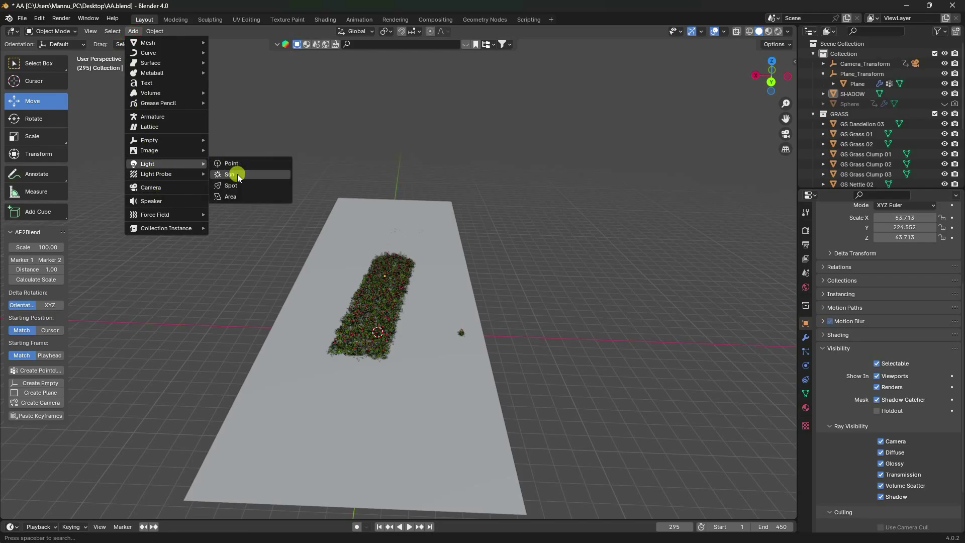
left_click(238, 174)
left_click_drag(381, 297, 457, 270)
scroll(462, 256, "up", 5)
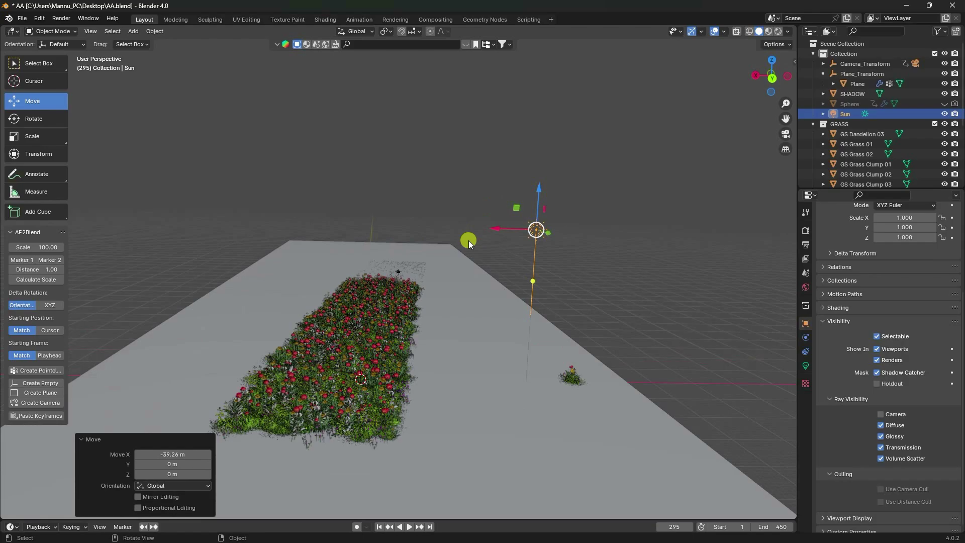
Rotate the sun light by -45° about the global Y axis.
left_click(34, 127)
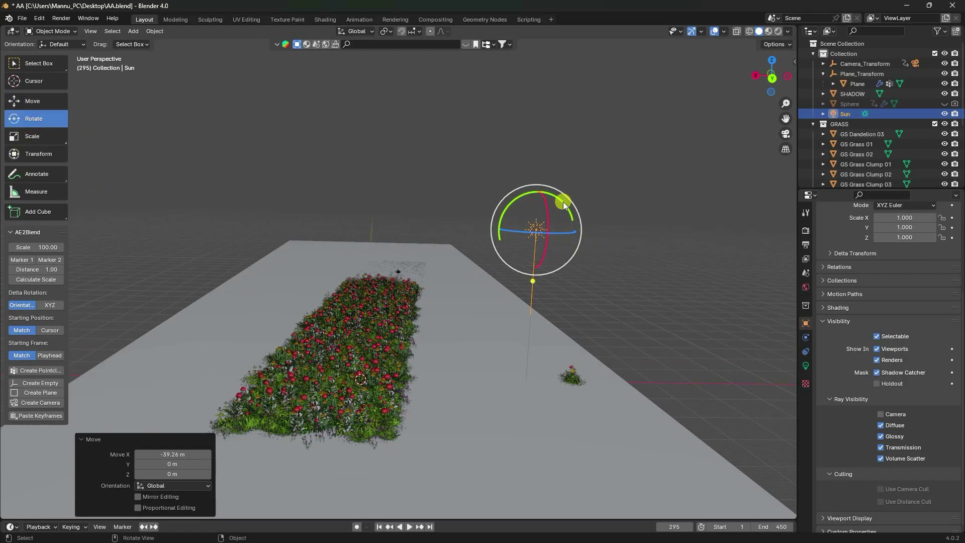
left_click_drag(561, 201, 593, 233)
middle_click_drag(593, 234, 492, 281)
left_click(49, 96)
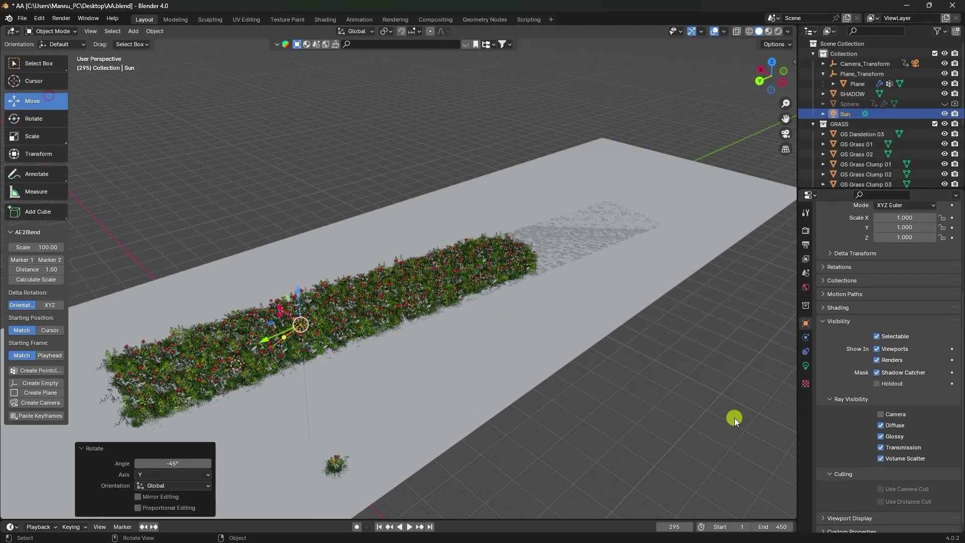
Set the sun light's strength to 0.7 and its angle to 20°.
left_click(805, 366)
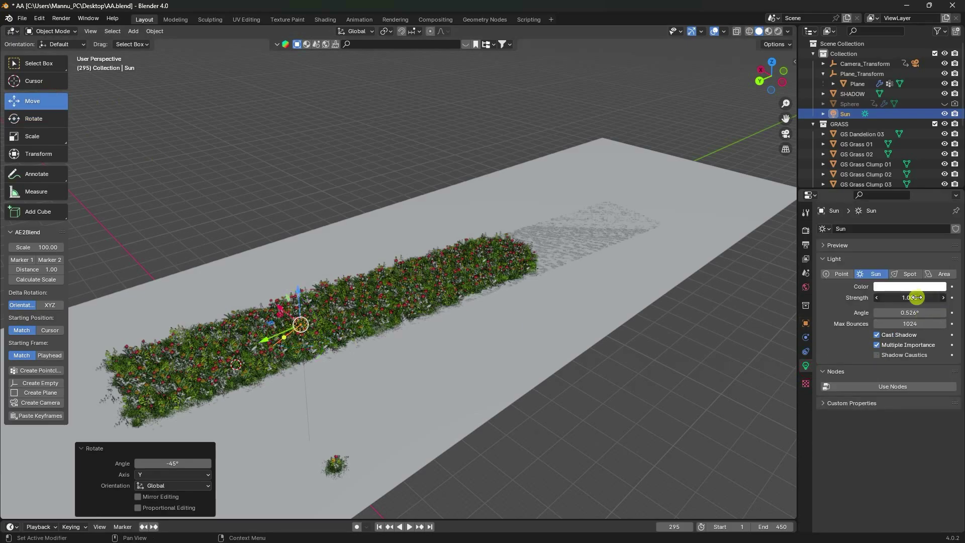
left_click(916, 297)
type("0.7")
key("Tab")
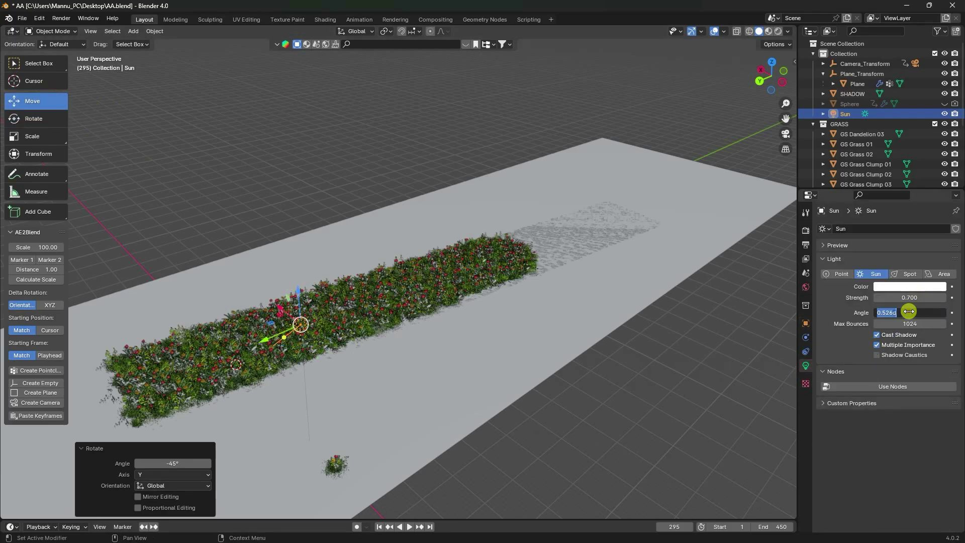
type("20")
key("Return")
Duplicate the sun light and move the copy about 122 m along negative Y, towards the far end of the strip.
middle_click_drag(653, 382, 151, 156)
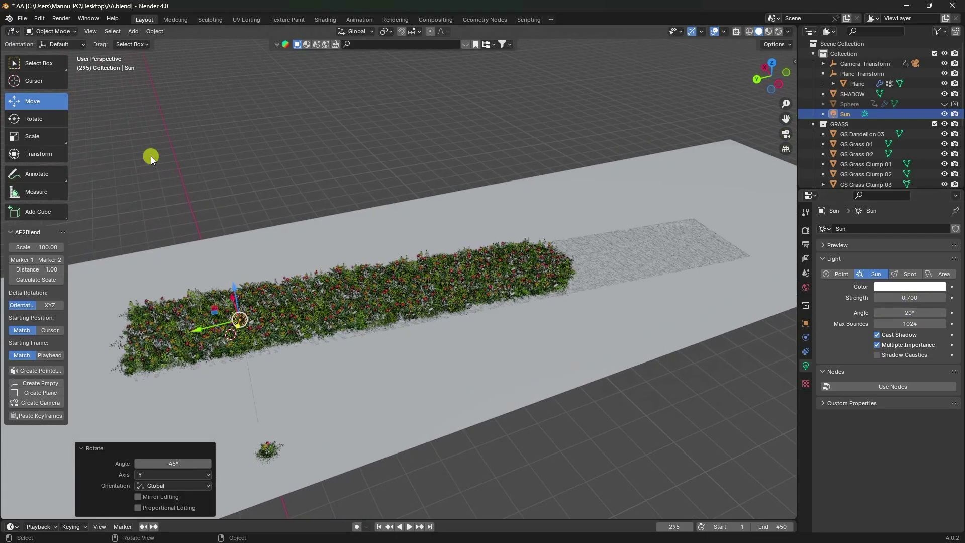
key("ctrl+c")
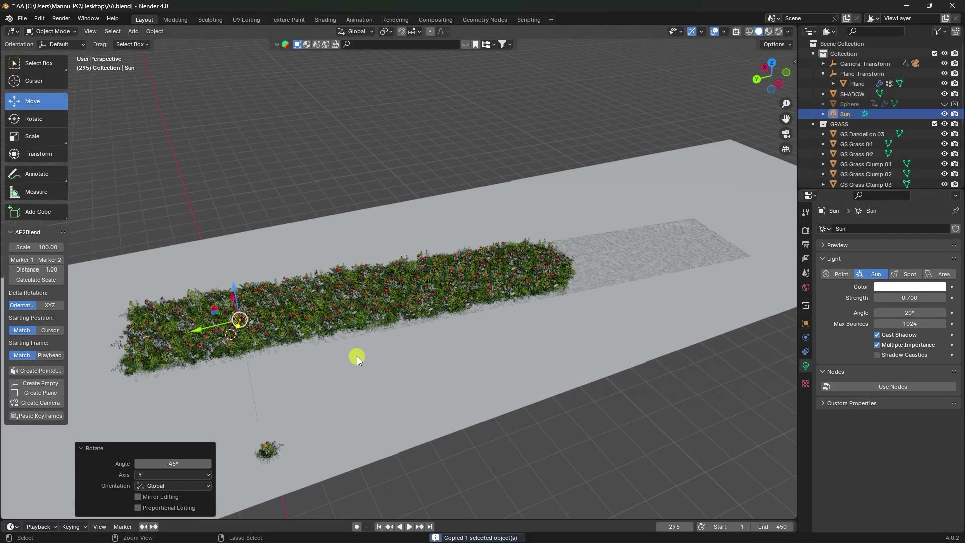
key("ctrl+v")
key("g")
key("y")
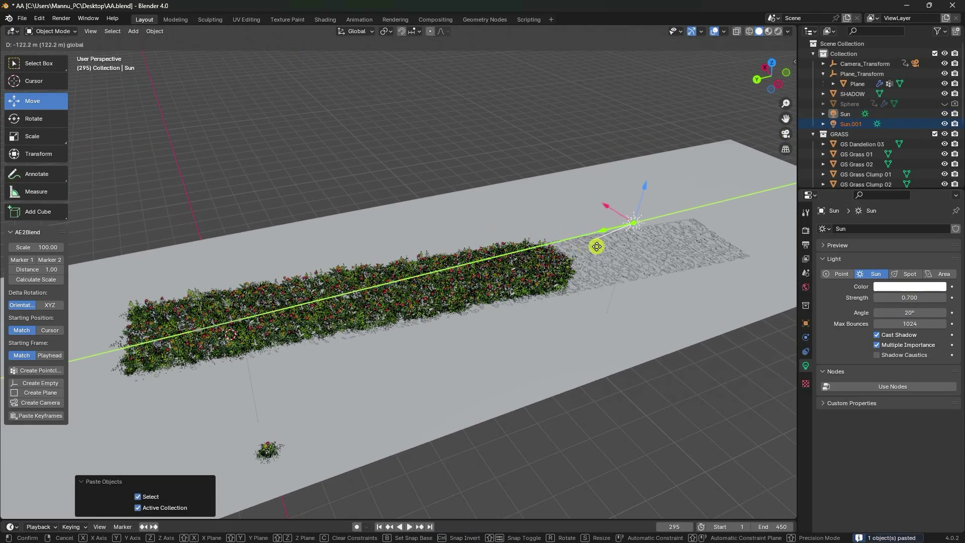
left_click(596, 243)
Move the original sun light about 37.6 m along negative Y.
middle_click_drag(231, 323, 363, 192)
left_click(364, 192)
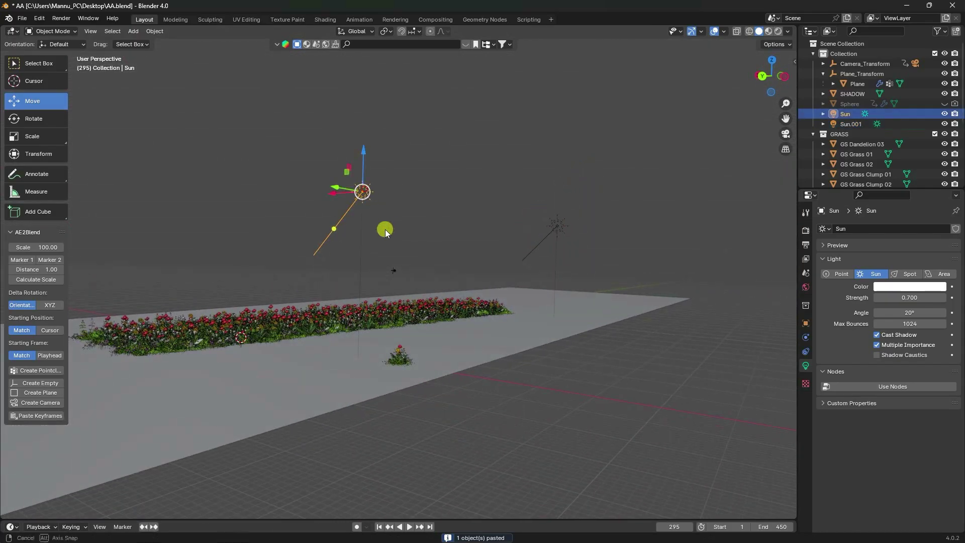
middle_click_drag(385, 229, 238, 297)
key("g")
key("y")
left_click(318, 328)
scroll(405, 343, "down", 4)
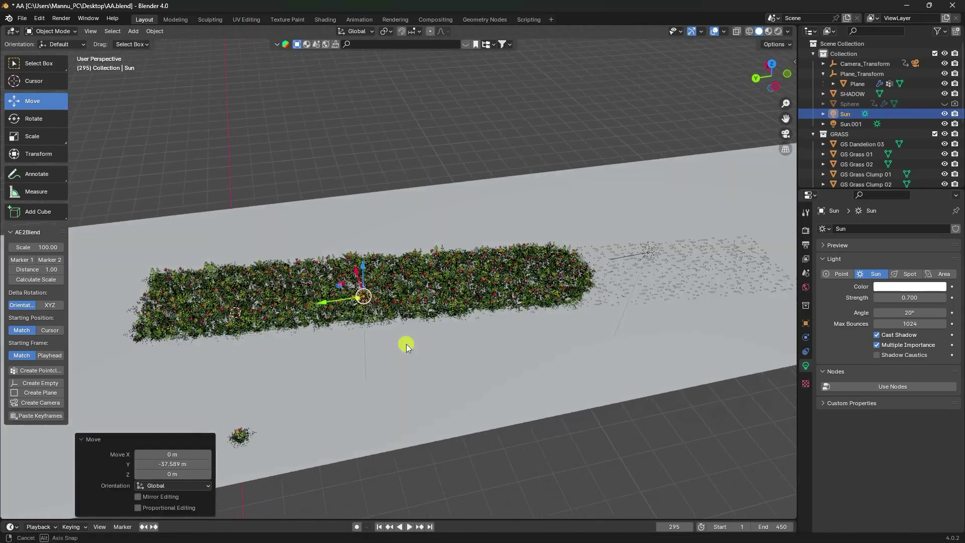
Move the duplicated sun light about 25.4 m further along negative Y.
left_click(535, 253)
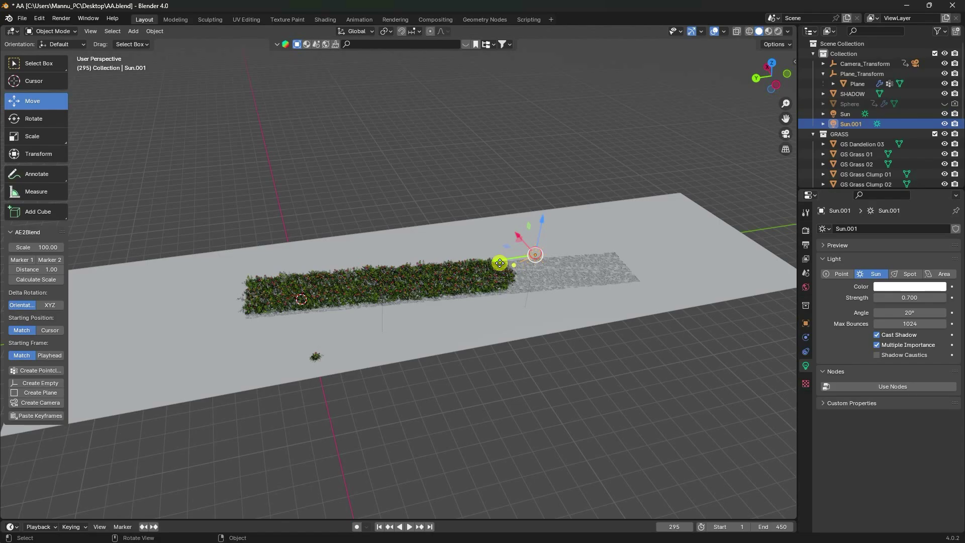
key("g")
key("y")
left_click(526, 259)
Return to the camera view, render a still image of the current frame, inspect the plants and their shadows, and close the render.
key("KP_0")
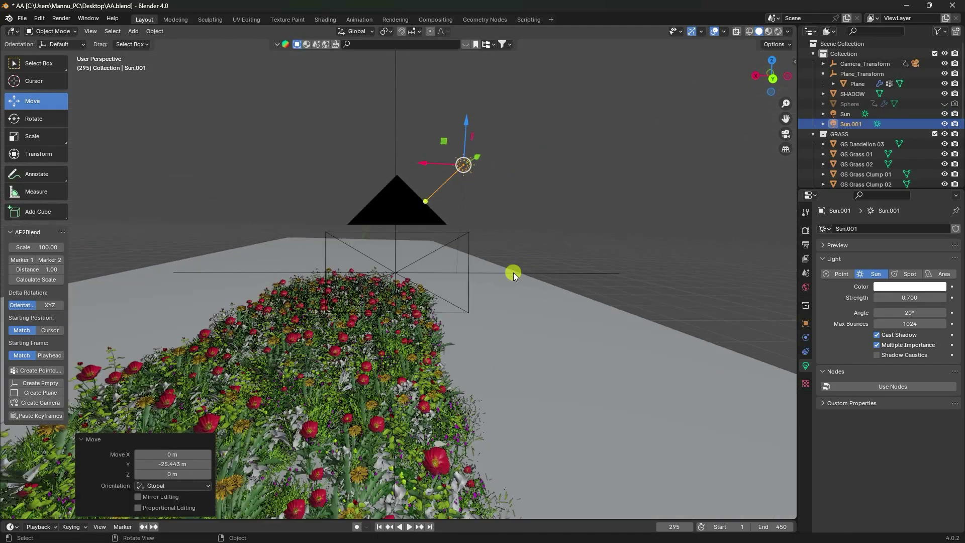
left_click(62, 19)
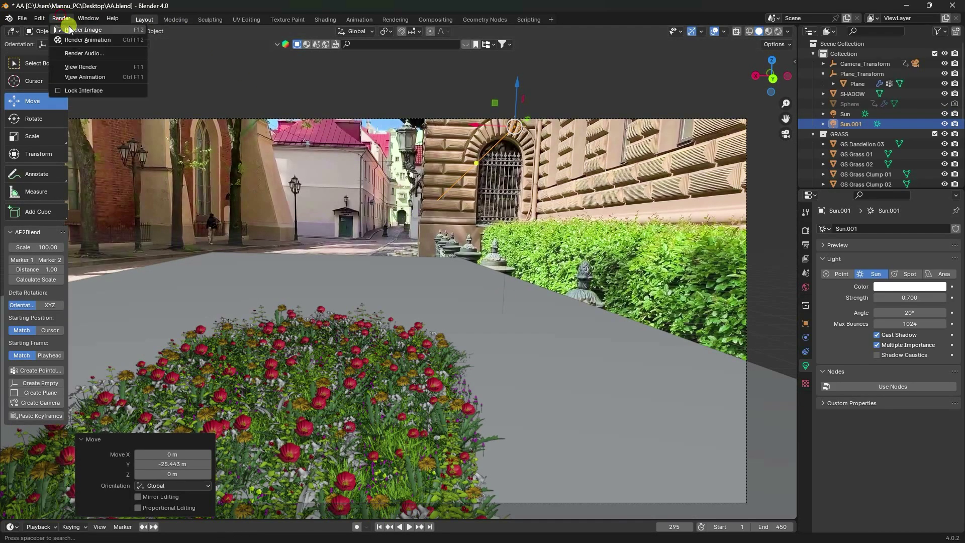
left_click(71, 30)
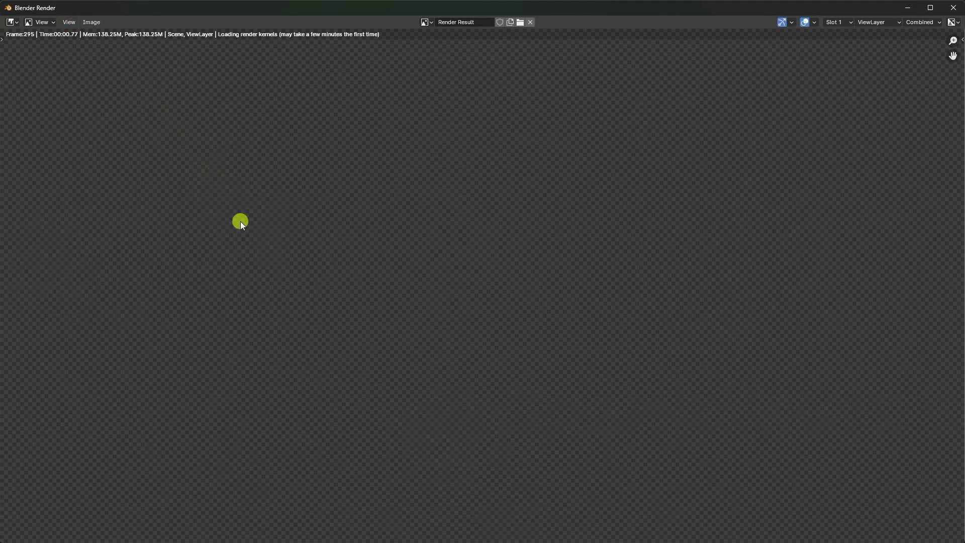
scroll(347, 260, "down", 1)
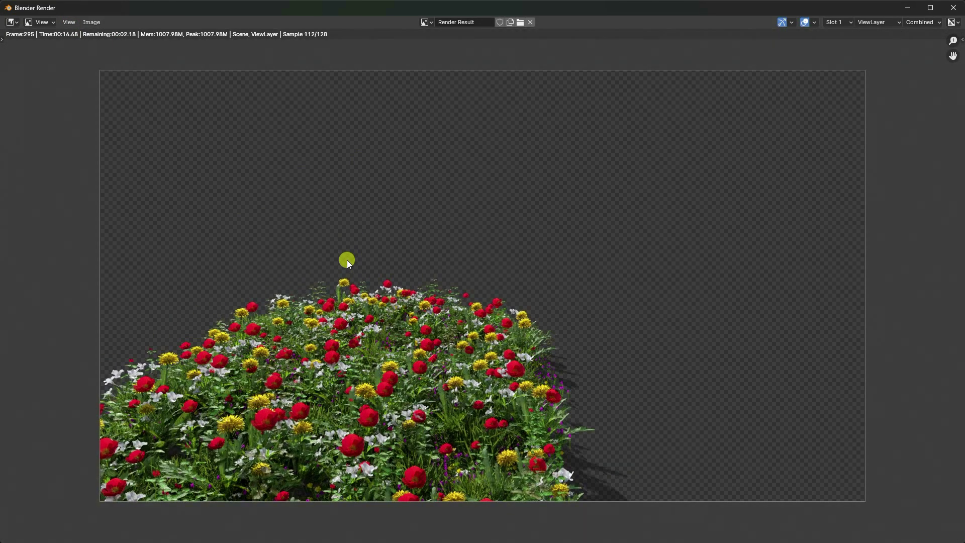
scroll(345, 260, "up", 1)
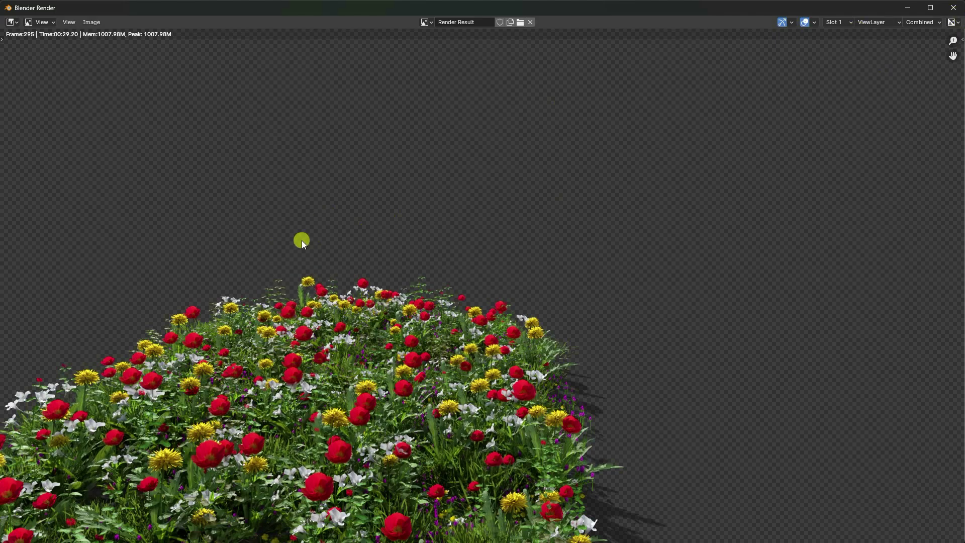
left_click(953, 8)
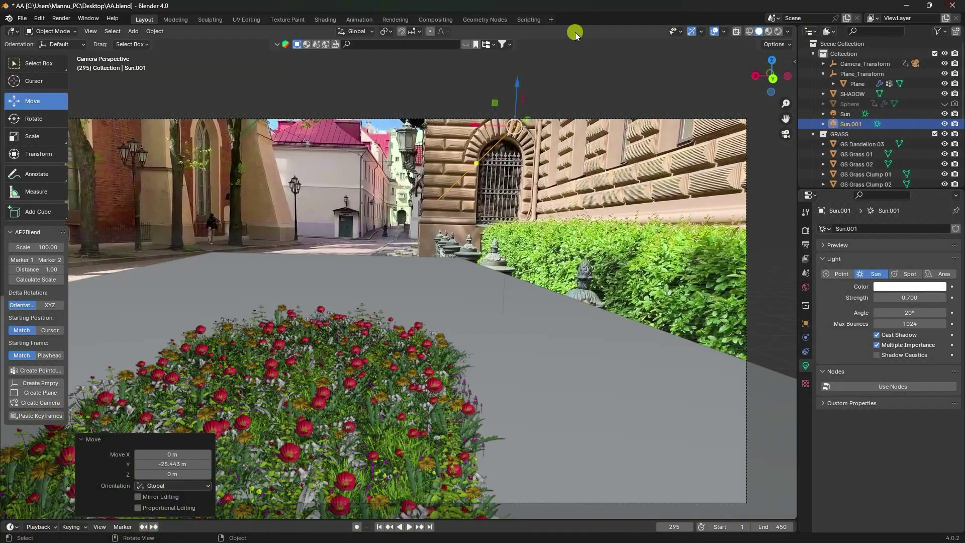
Enable nodes in the compositor and insert an Alpha Over node between Render Layers and Composite.
left_click(437, 19)
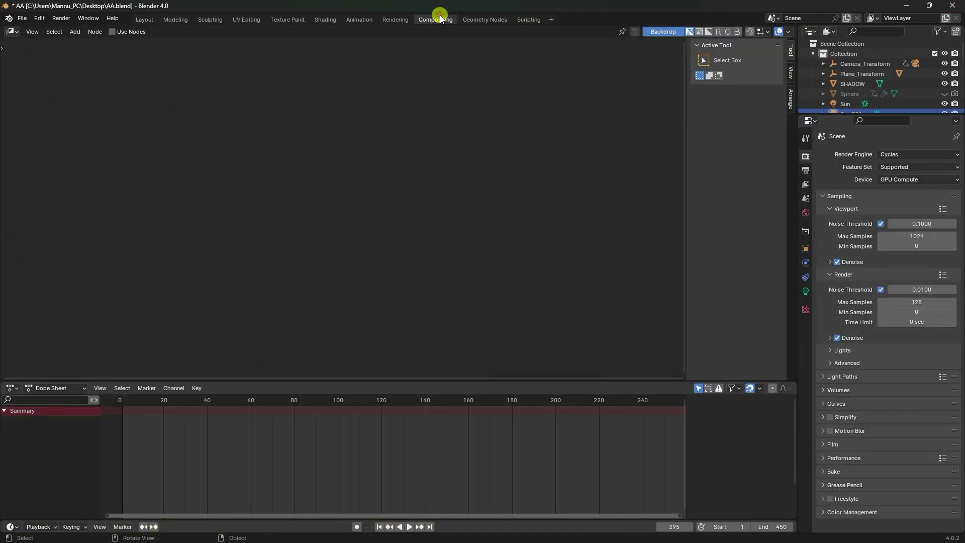
left_click(112, 32)
left_click_drag(268, 246, 386, 262)
key("shift+a")
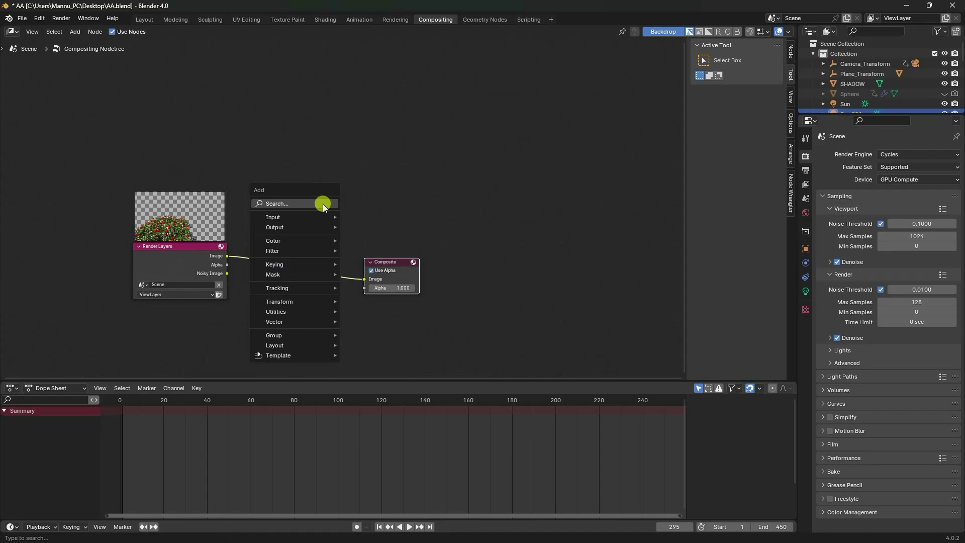
left_click(320, 204)
left_click(384, 221)
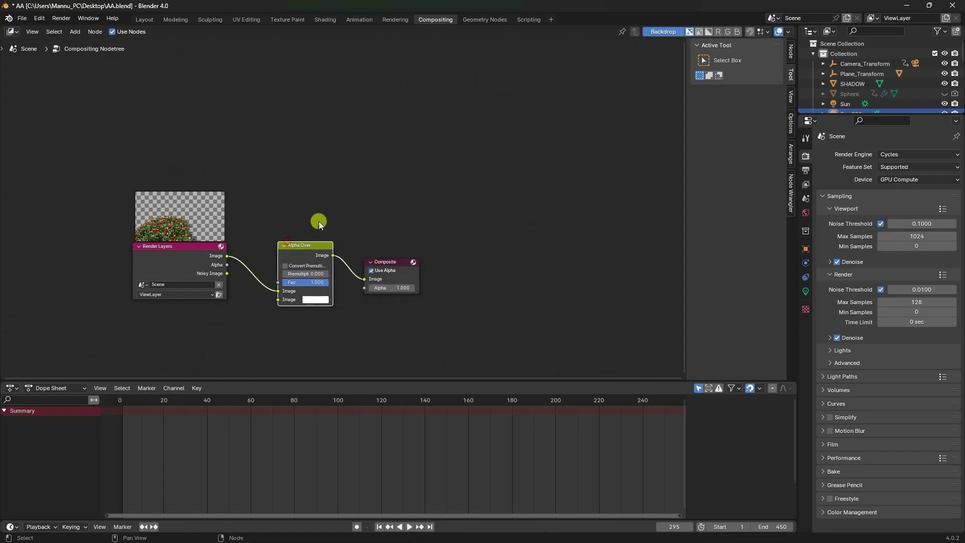
left_click(415, 260)
Add a Movie Clip node above Render Layers and load Clip 13.mp4 from the Plants Growing VFX folder.
key("shift+a")
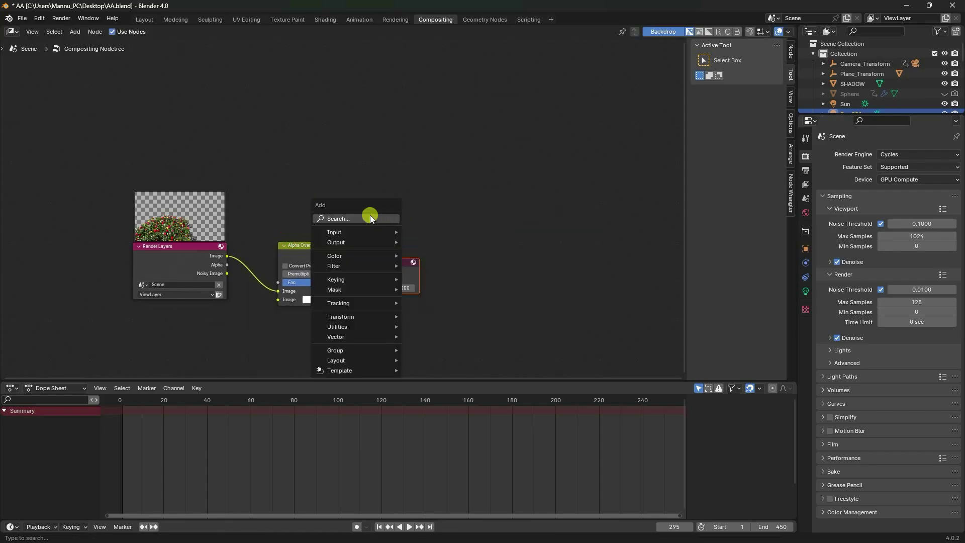
left_click(369, 214)
left_click(409, 250)
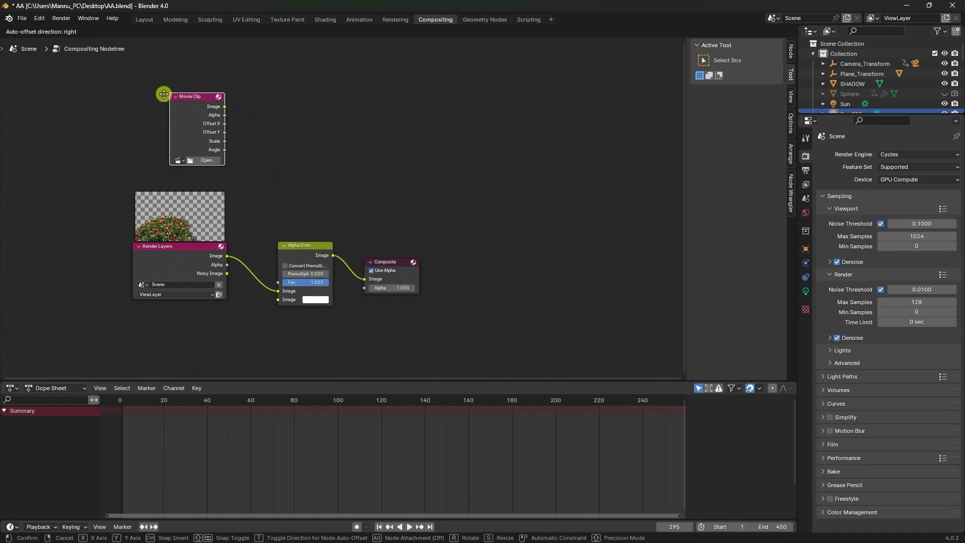
left_click(162, 93)
left_click(206, 163)
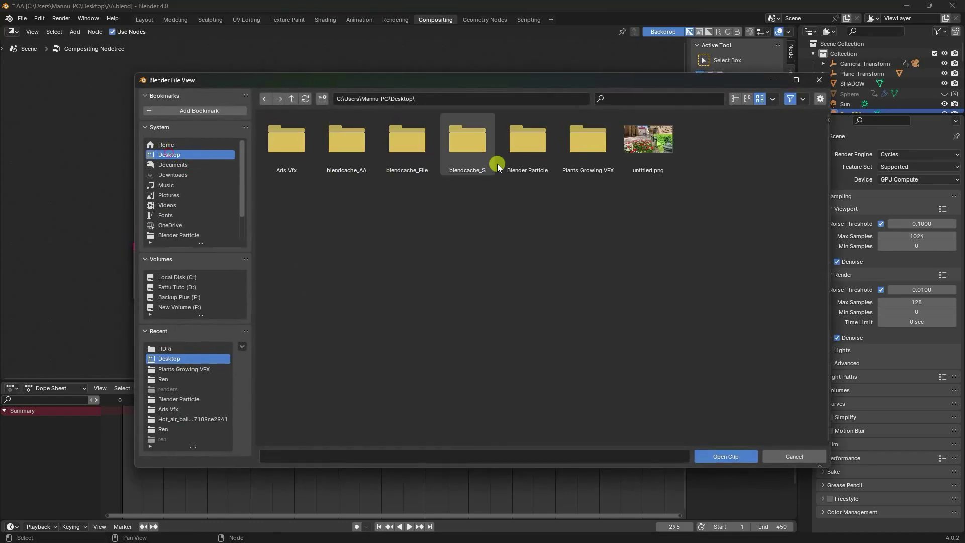
double_click(580, 146)
left_click(584, 147)
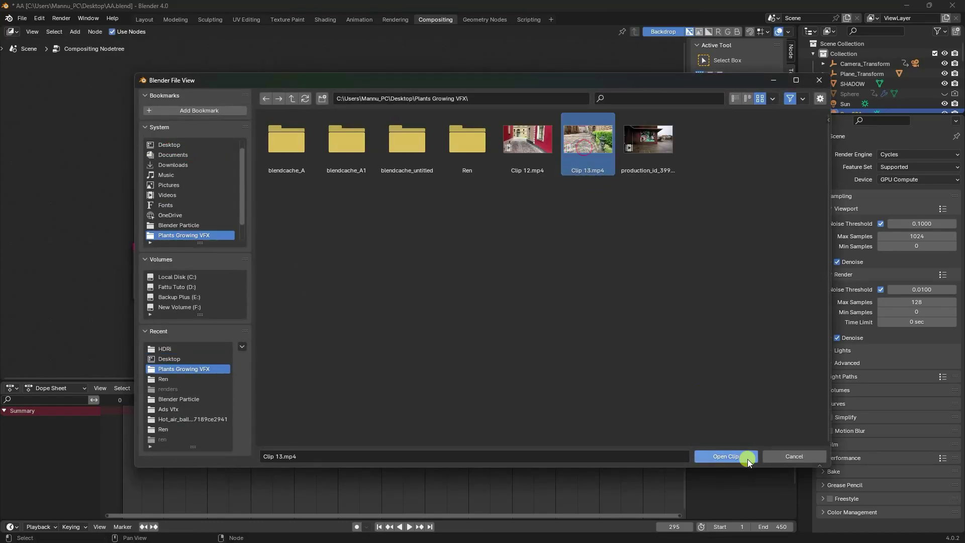
left_click(737, 456)
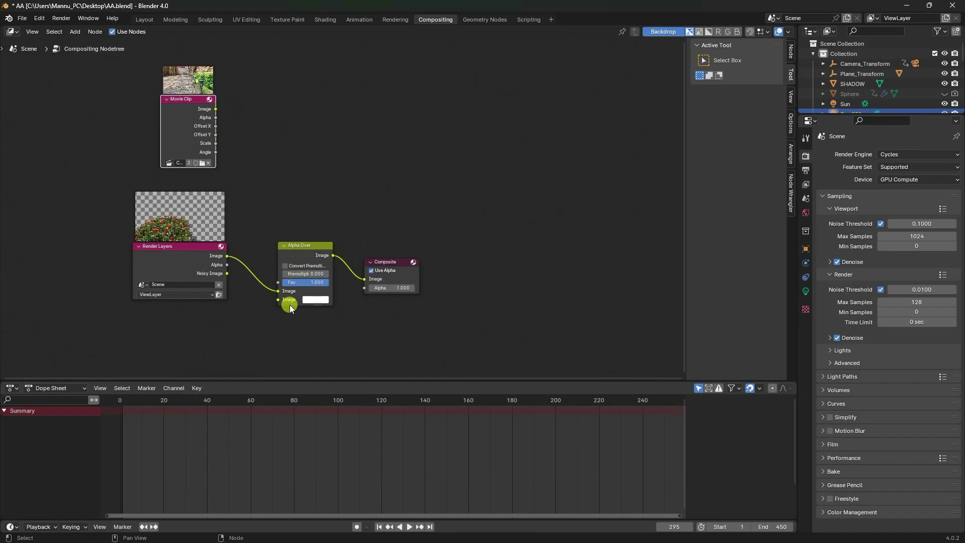
Feed the Render Layers image into Alpha Over's second image input and the Movie Clip image into its first.
left_click_drag(279, 291, 279, 299)
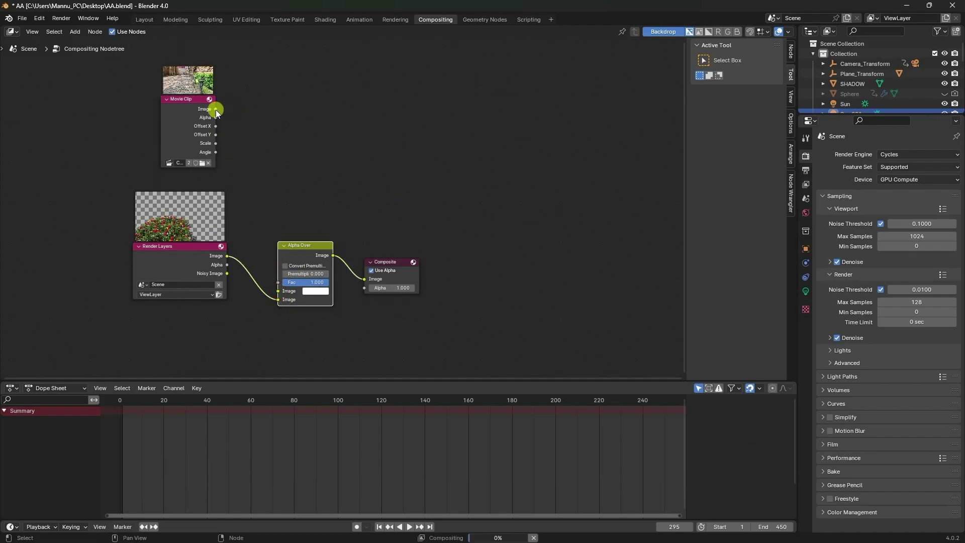
left_click_drag(216, 109, 278, 290)
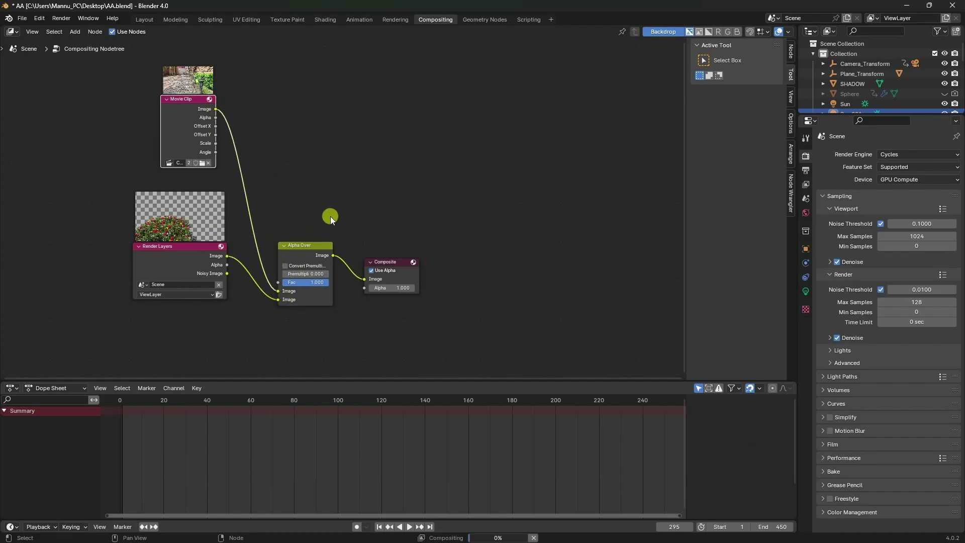
Add a Viewer node below Composite and feed it the Alpha Over image output to preview the whole composite in the backdrop.
key("shift+a")
left_click(355, 189)
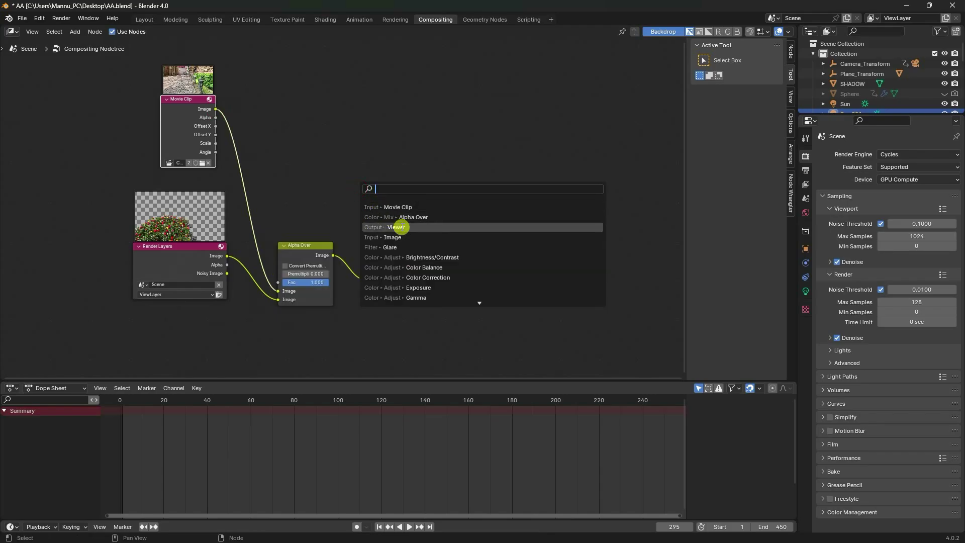
left_click(405, 227)
left_click_drag(336, 262, 380, 336)
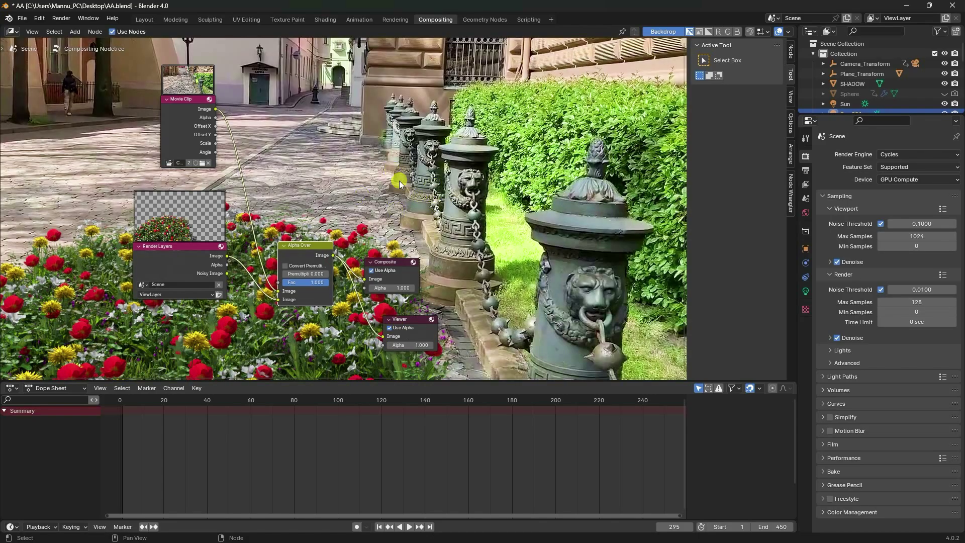
key("v")
key("v")
key("v")
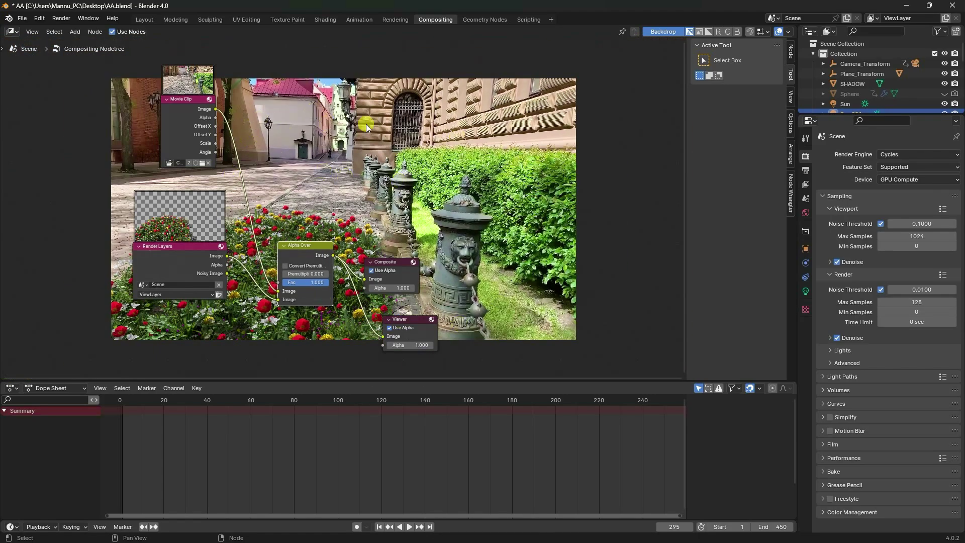
Return to the Layout workspace, render a still of the current frame to check the composite over the footage, and close the render.
left_click(145, 19)
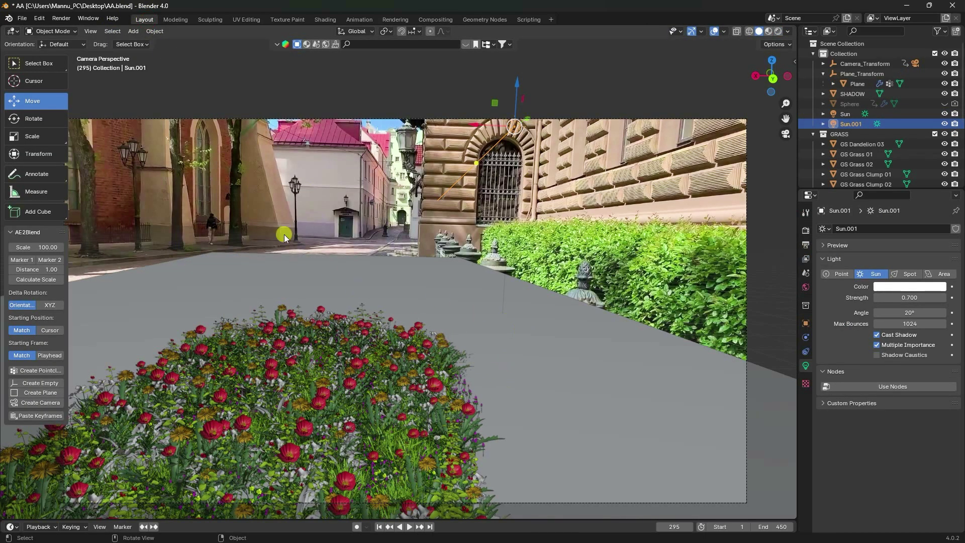
left_click(61, 18)
left_click(73, 31)
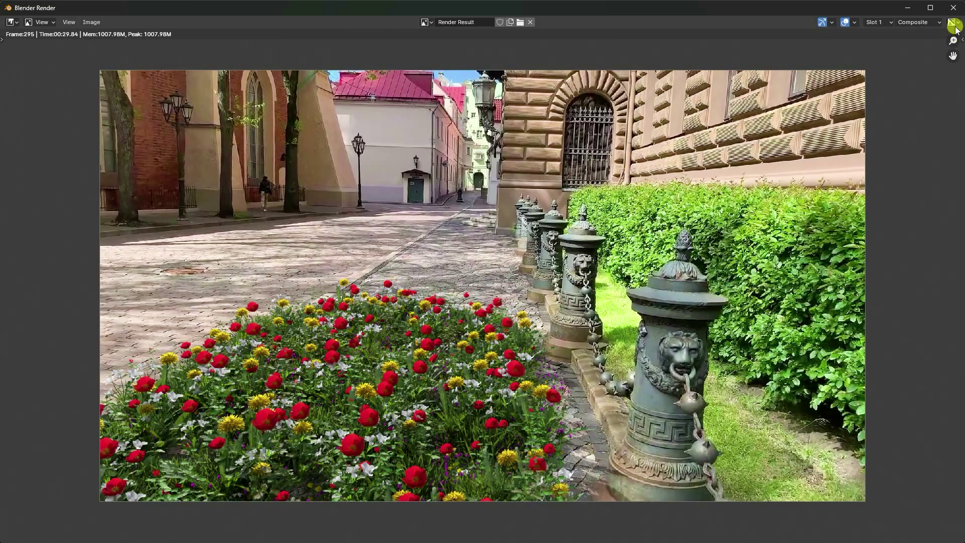
left_click(953, 8)
Set the scene's output frame rate to 30 fps.
left_click(806, 230)
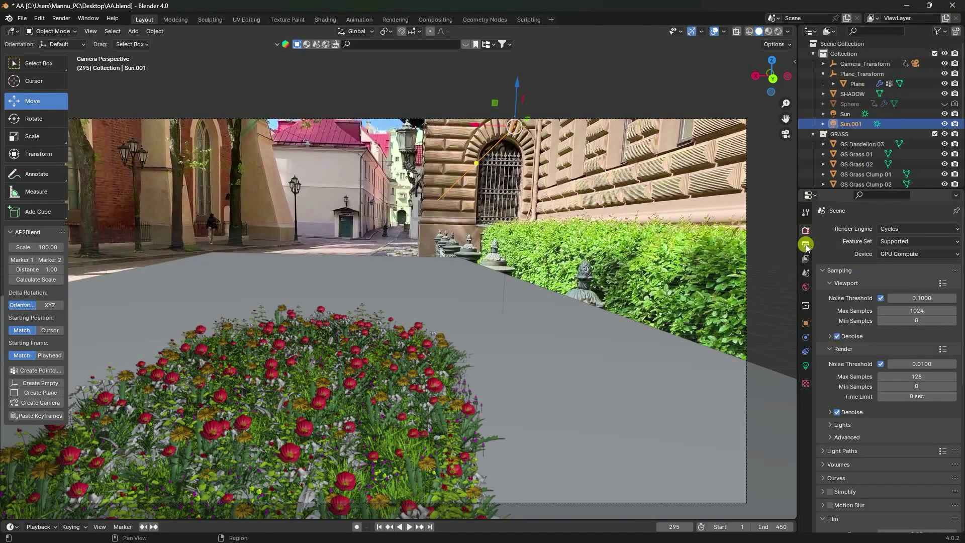
left_click(805, 244)
left_click(894, 320)
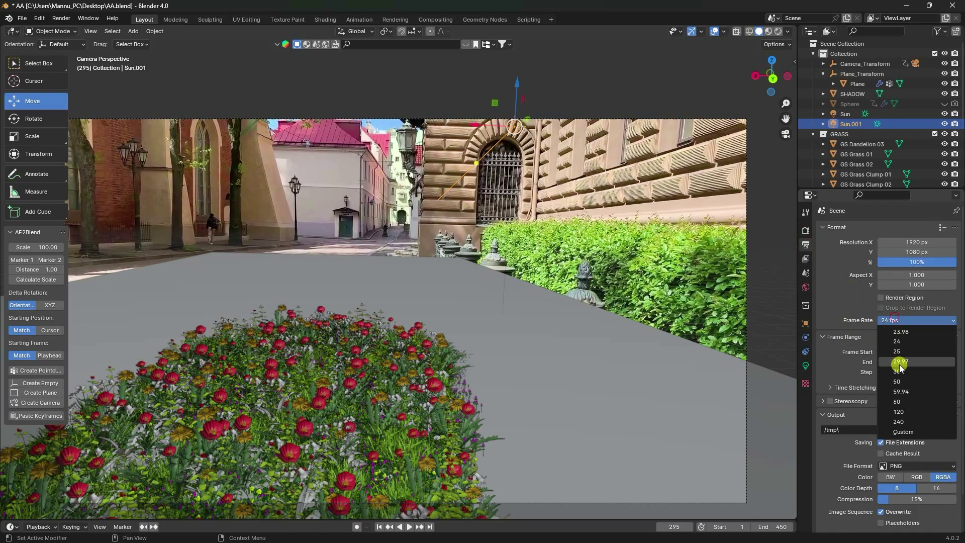
left_click(898, 371)
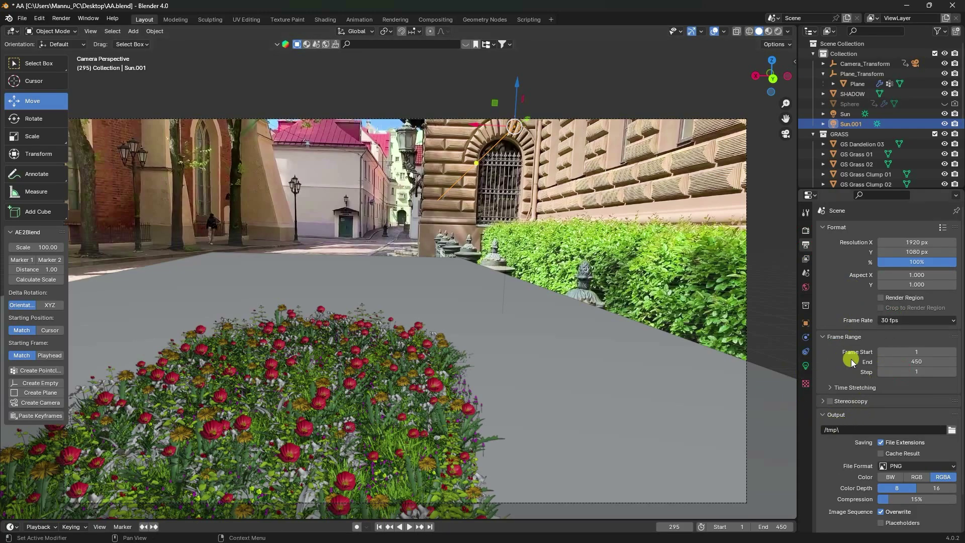
Create a folder named New Folder on the Desktop and set it as the render output location with the file name 1.
left_click(952, 429)
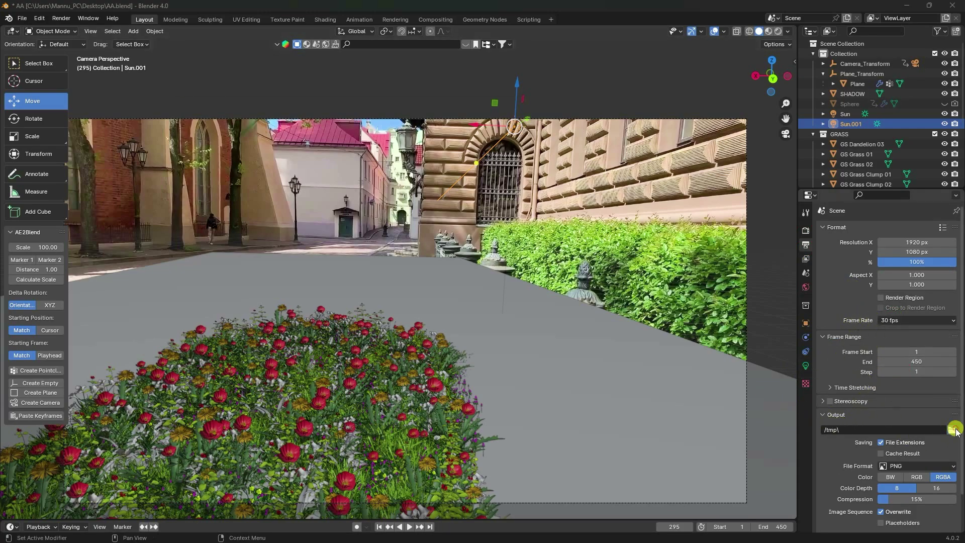
left_click(181, 155)
right_click(420, 292)
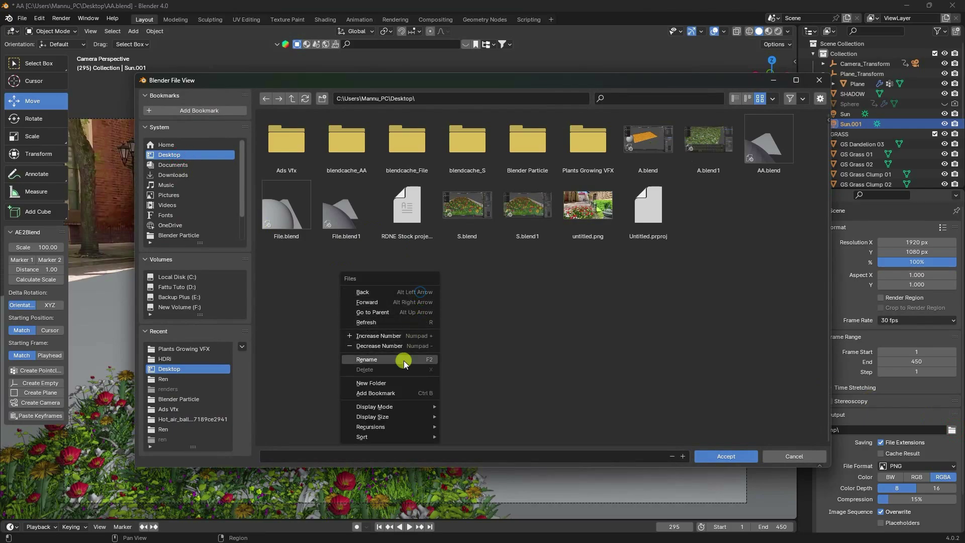
left_click(372, 383)
double_click(588, 147)
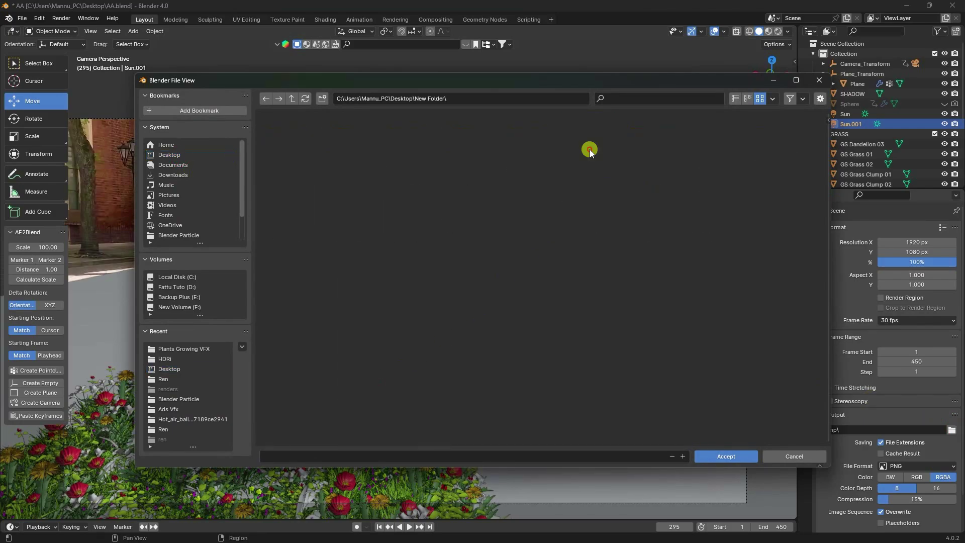
left_click(570, 453)
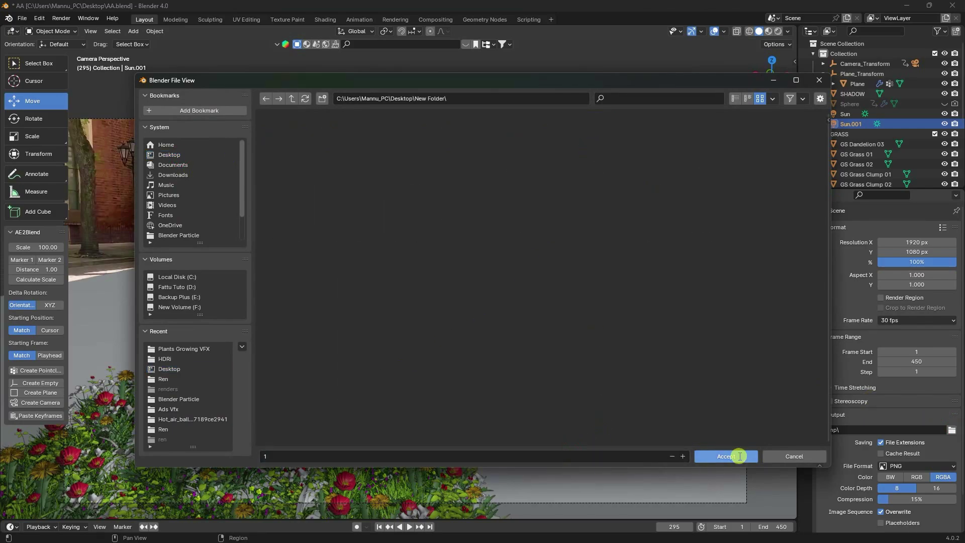
left_click(739, 455)
Play the animation in the camera view to check the plant growth, stop it, and start rendering the full animation.
left_click(390, 526)
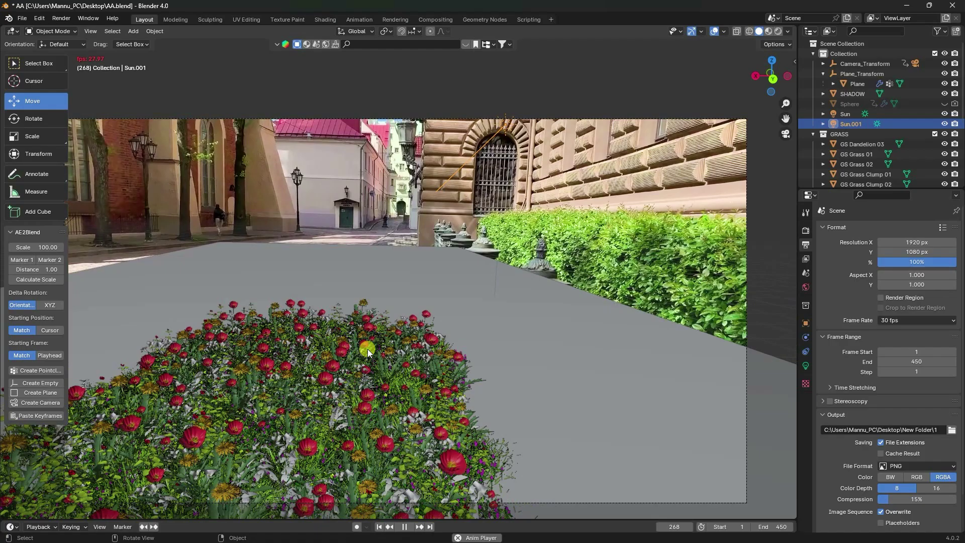
left_click(404, 526)
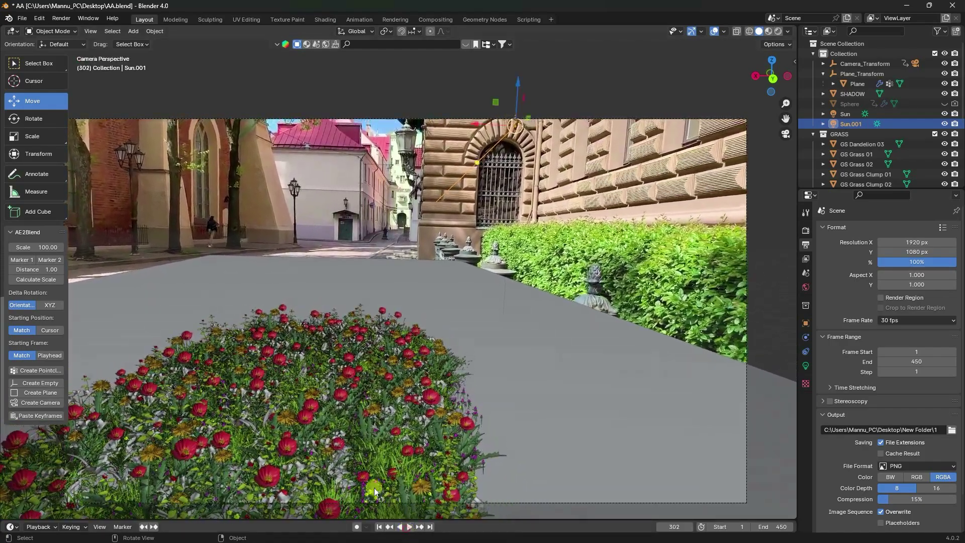
left_click(59, 20)
left_click(68, 38)
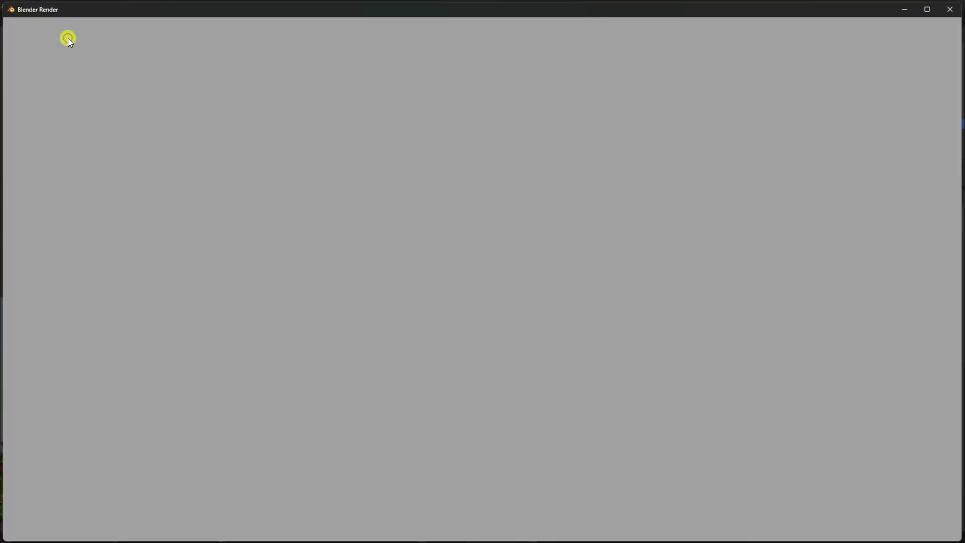